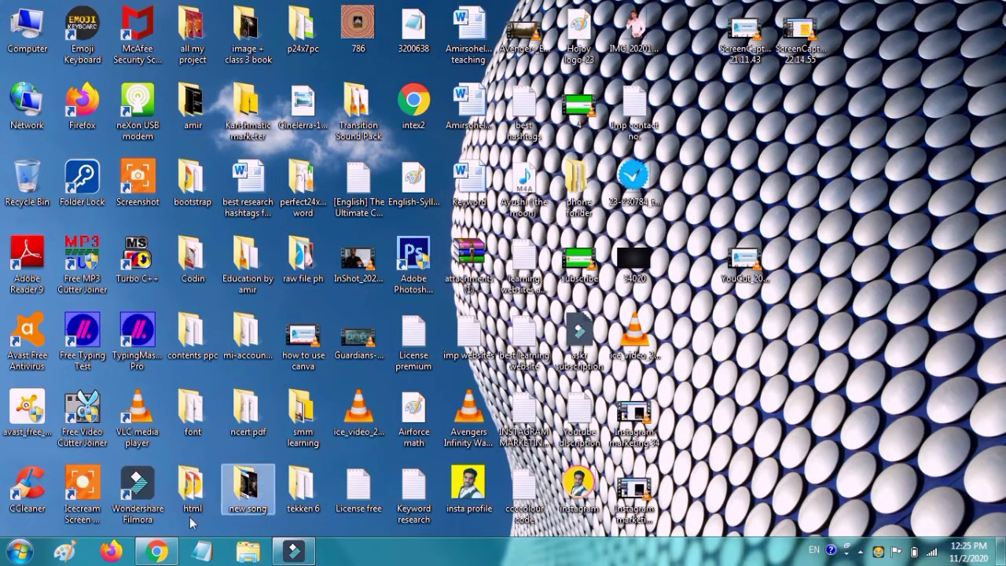
Step: Bring Chrome back, open two empty tabs, and return to the Canva home page
{"action": "left_click", "coordinate": [161, 552]}
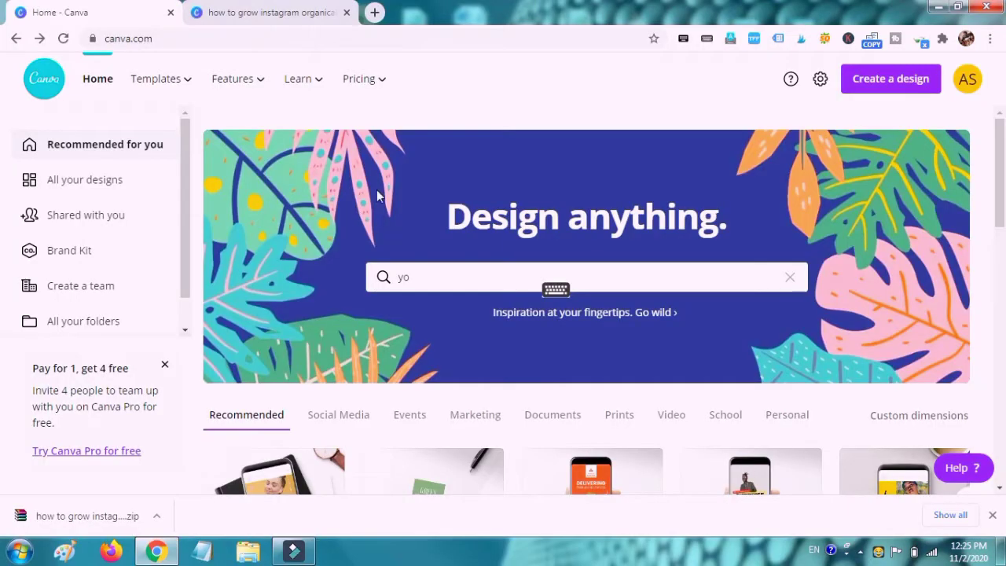
{"action": "double_click", "coordinate": [375, 15]}
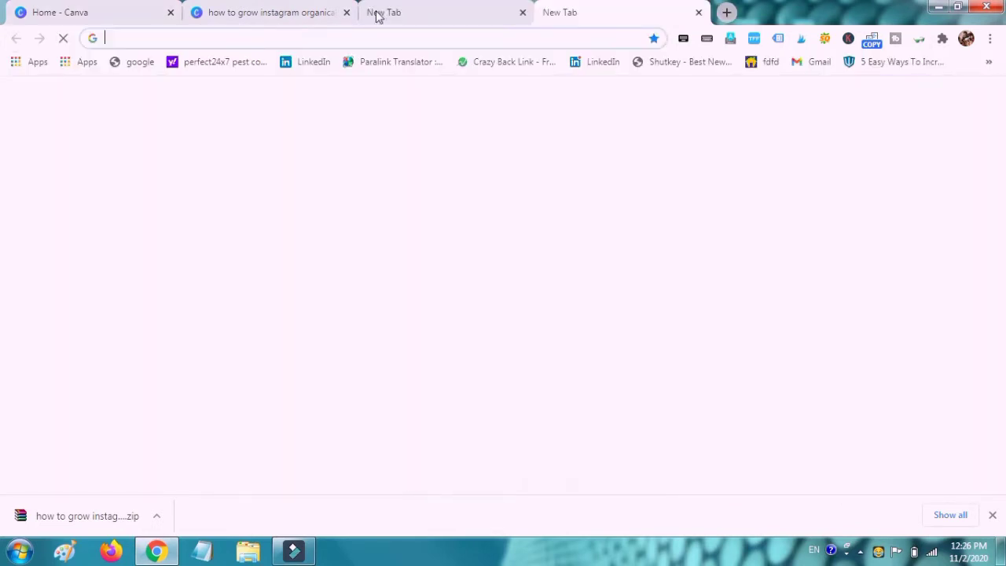
{"action": "left_click", "coordinate": [298, 39]}
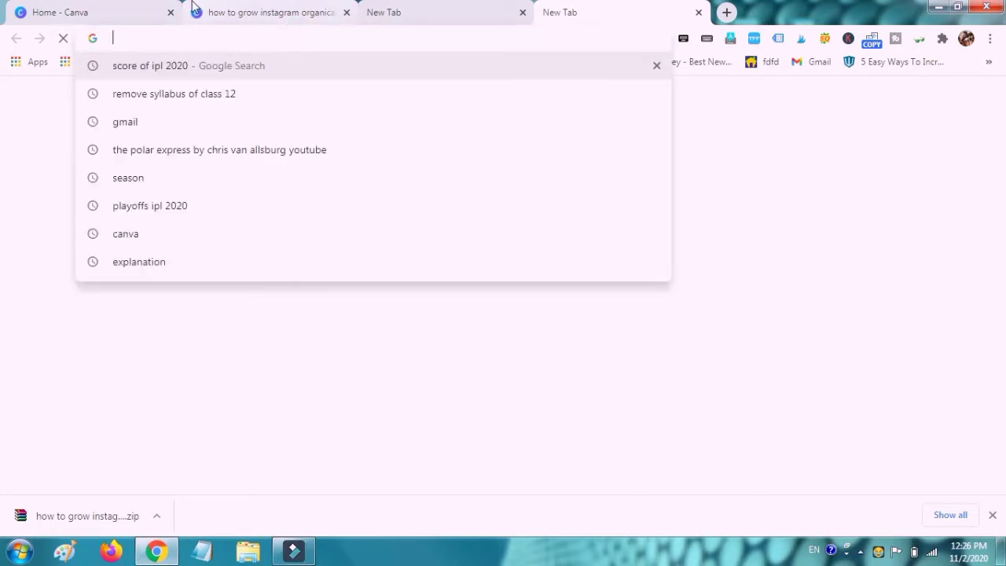
{"action": "left_click", "coordinate": [126, 8]}
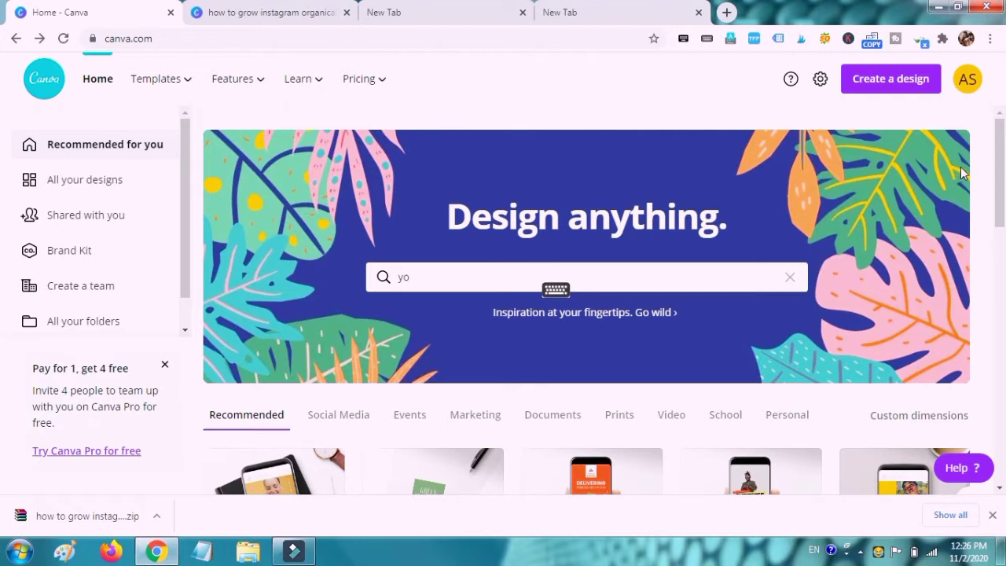
{"action": "scroll", "coordinate": [2, 179], "scroll_direction": "down", "scroll_amount": 2}
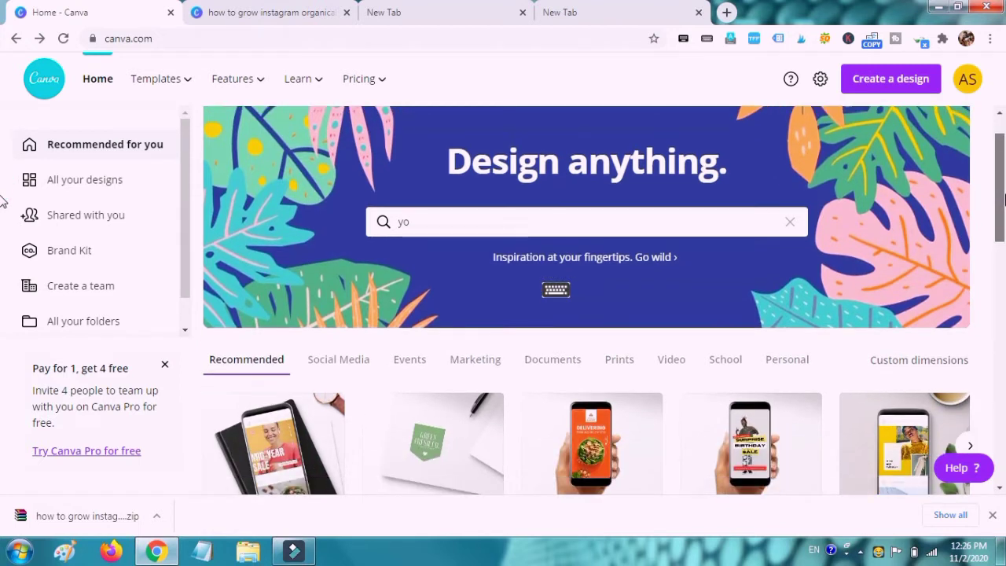
Step: Search Canva designs for 'youtube thumbnail'
{"action": "left_click", "coordinate": [474, 186]}
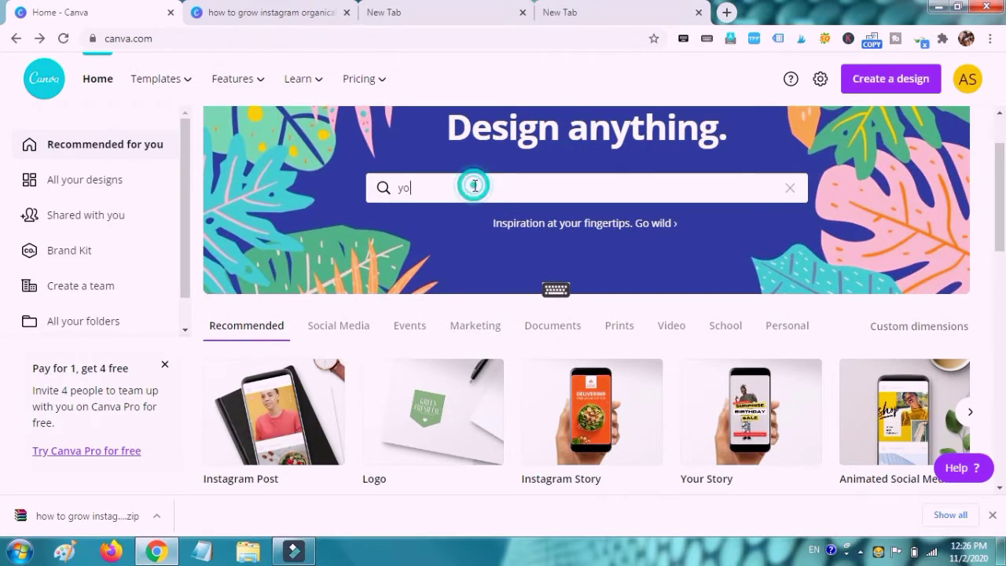
{"action": "key", "text": "BackSpace"}
{"action": "key", "text": "BackSpace"}
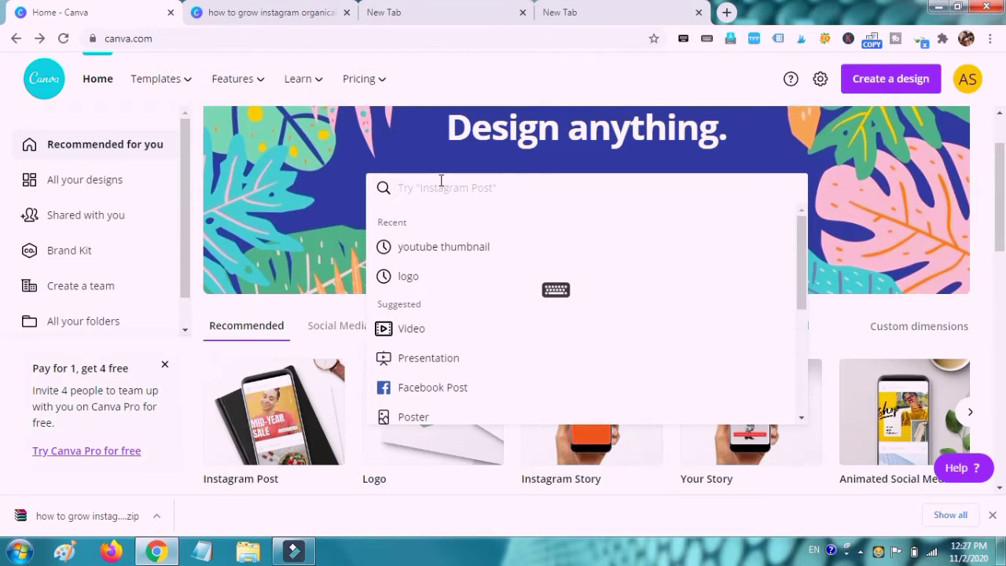
{"action": "type", "text": "you"}
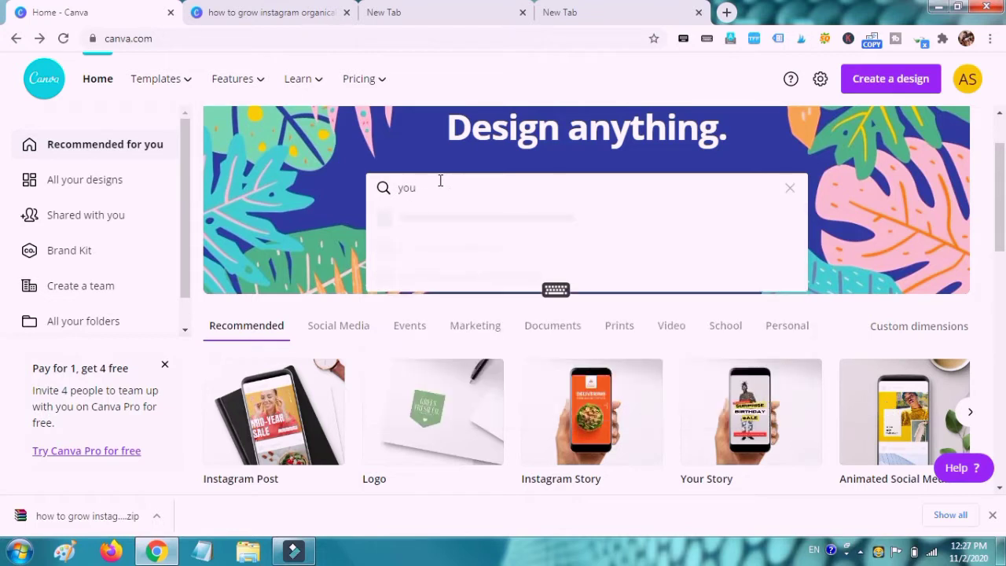
{"action": "type", "text": "tube"}
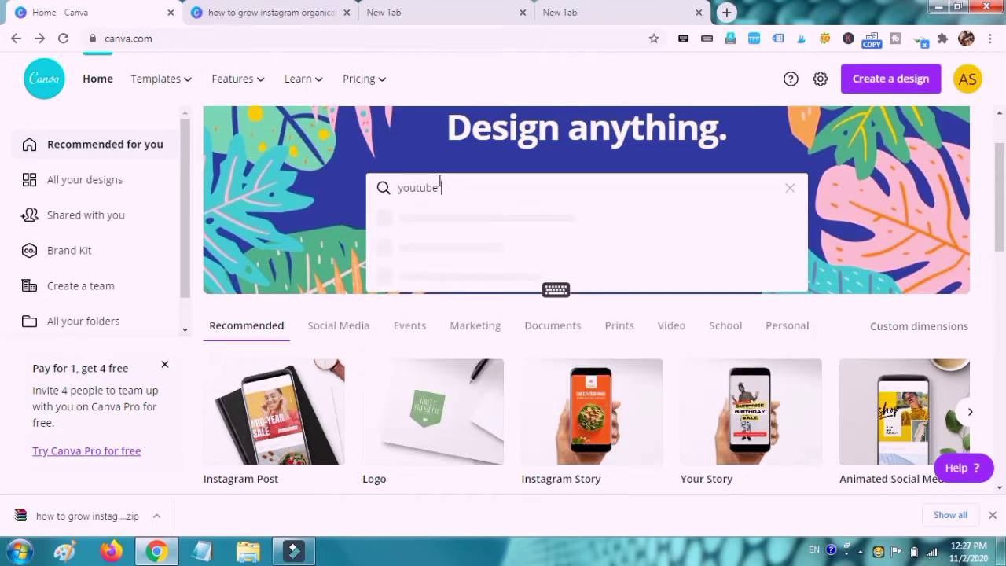
{"action": "type", "text": " thumbnail"}
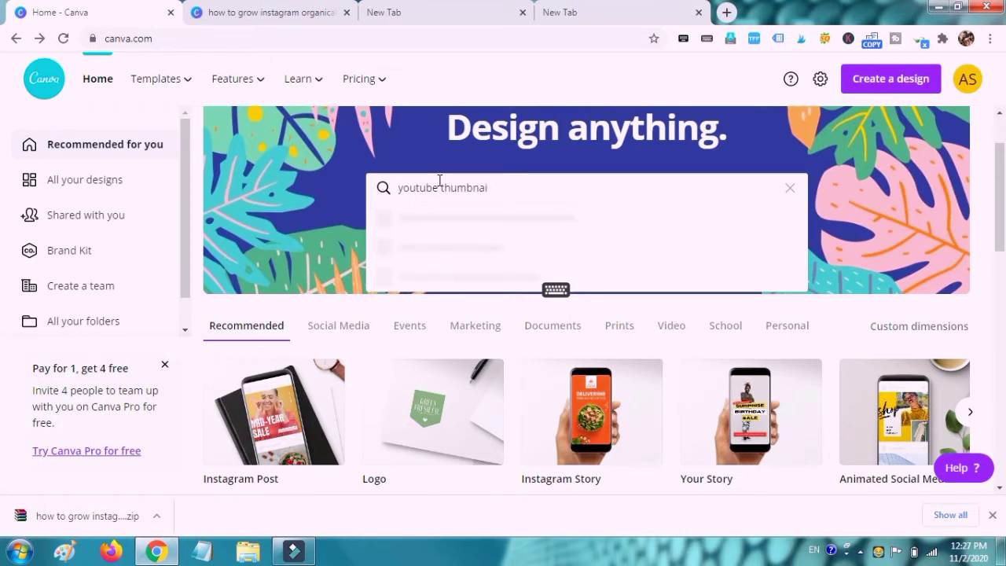
{"action": "key", "text": "BackSpace"}
{"action": "key", "text": "BackSpace"}
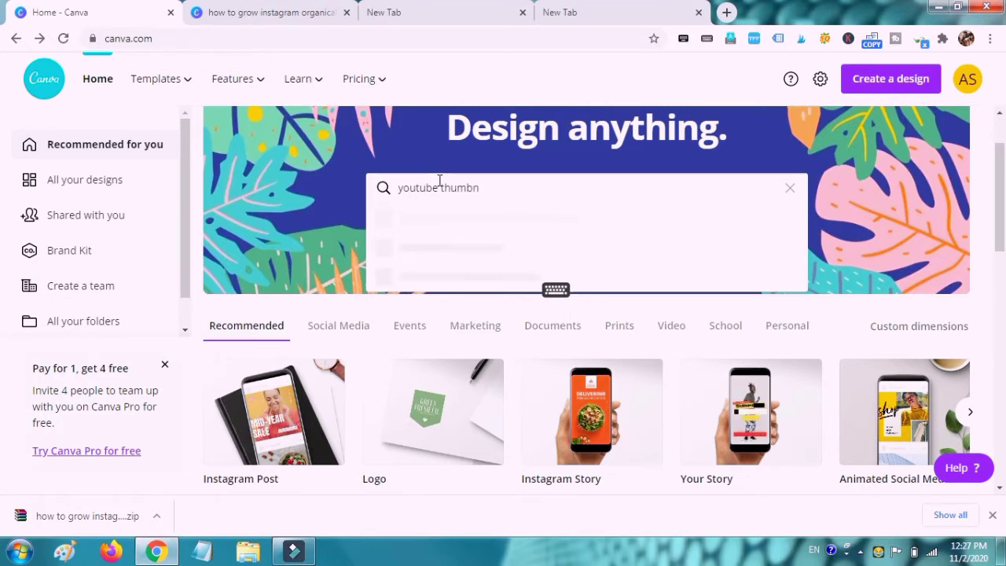
{"action": "type", "text": "ail"}
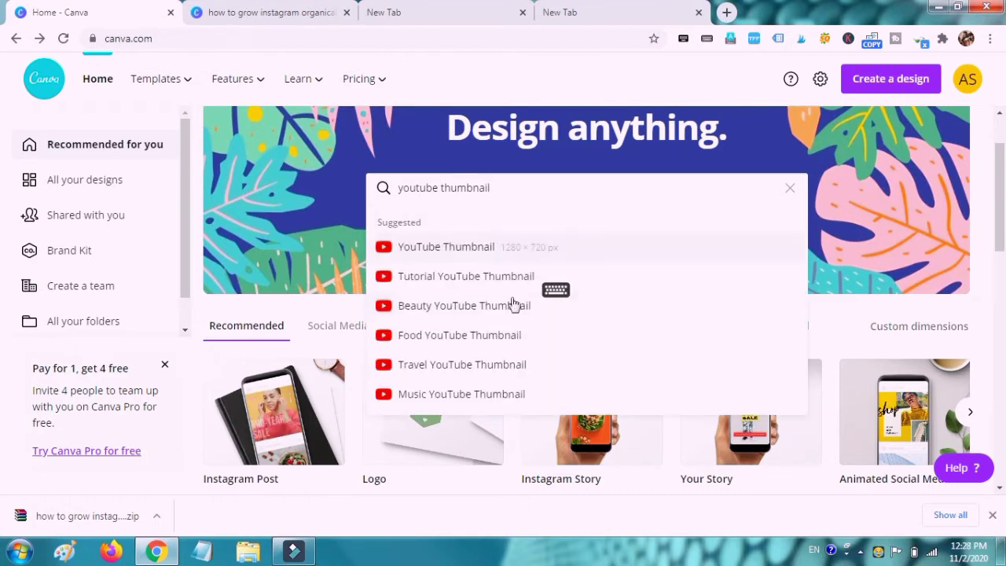
Step: Choose the YouTube Thumbnail type and start a blank design from it
{"action": "left_click", "coordinate": [465, 248]}
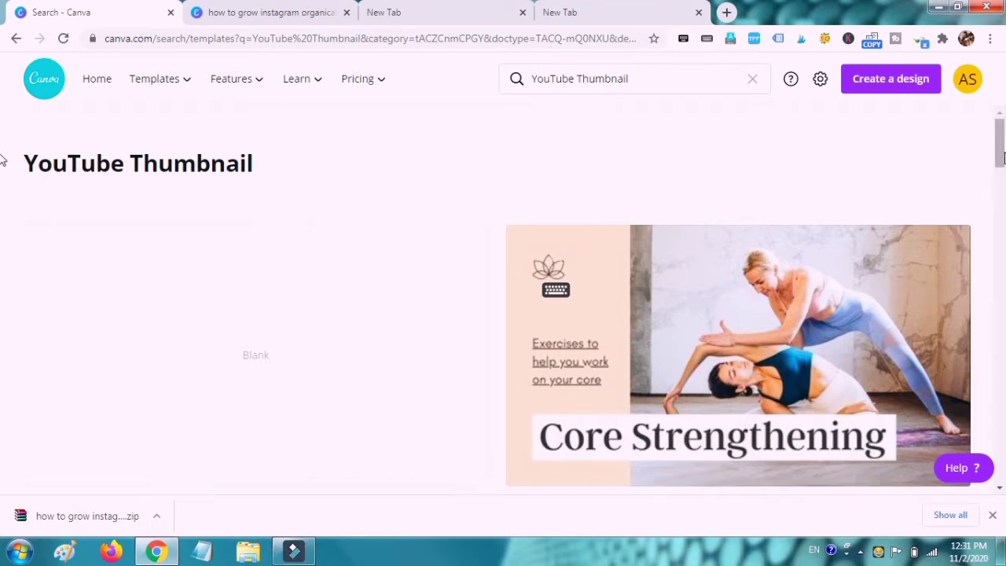
{"action": "mouse_move", "coordinate": [1000, 169]}
{"action": "left_mouse_down"}
{"action": "mouse_move", "coordinate": [1002, 260]}
{"action": "mouse_move", "coordinate": [985, 117]}
{"action": "left_mouse_up"}
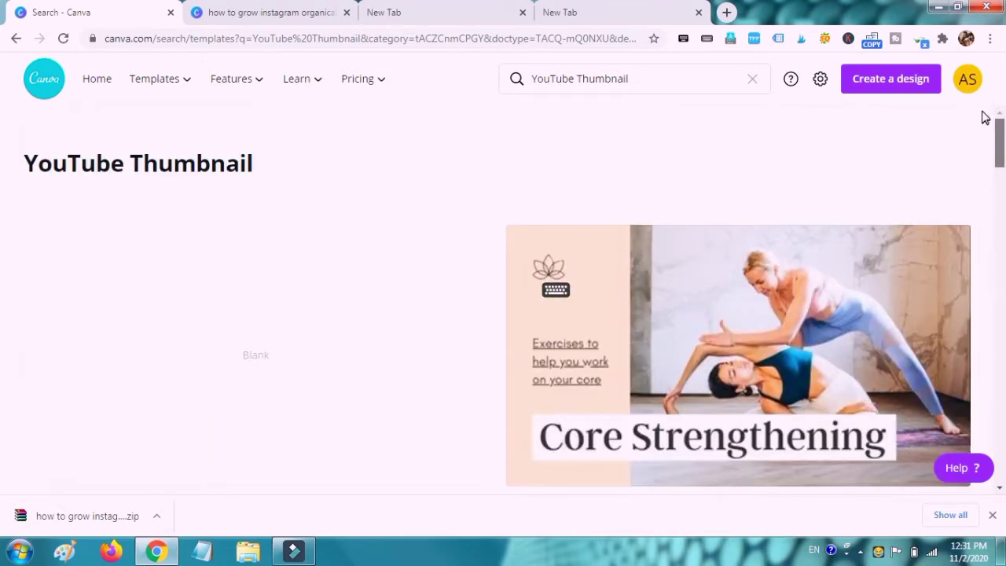
{"action": "left_click", "coordinate": [248, 361]}
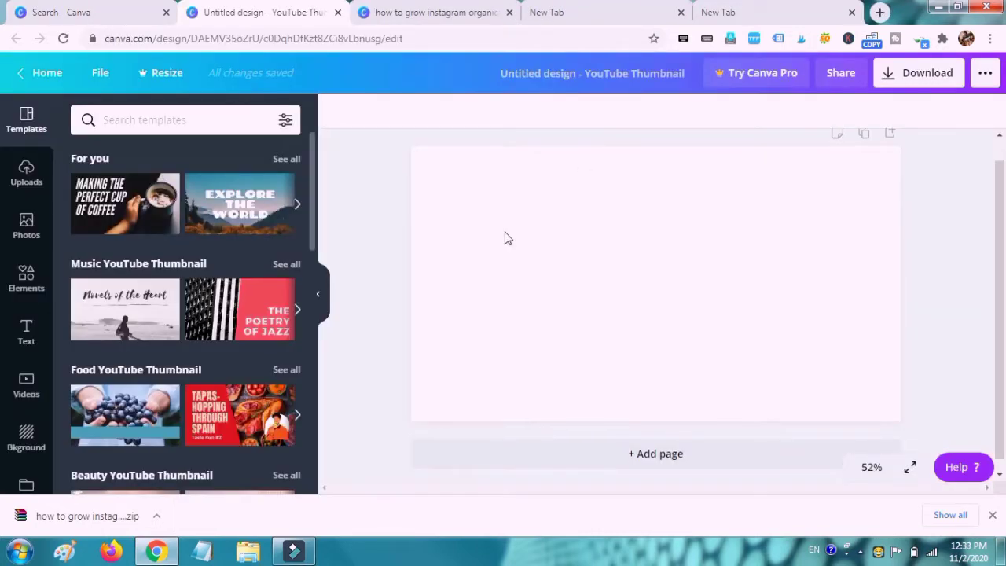
Step: Set the page background colour to light cyan, briefly trying red first
{"action": "left_click", "coordinate": [595, 246]}
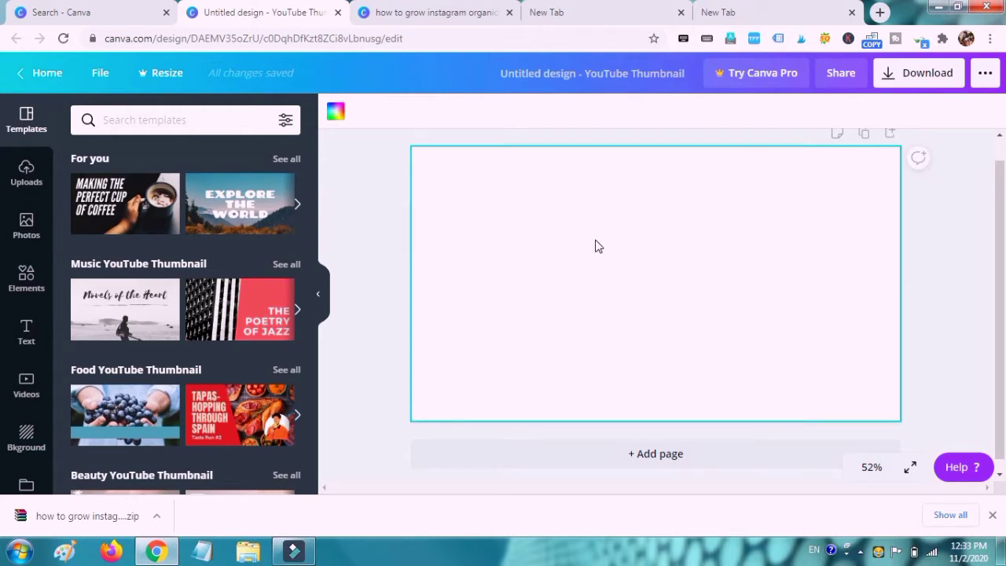
{"action": "left_click", "coordinate": [27, 441]}
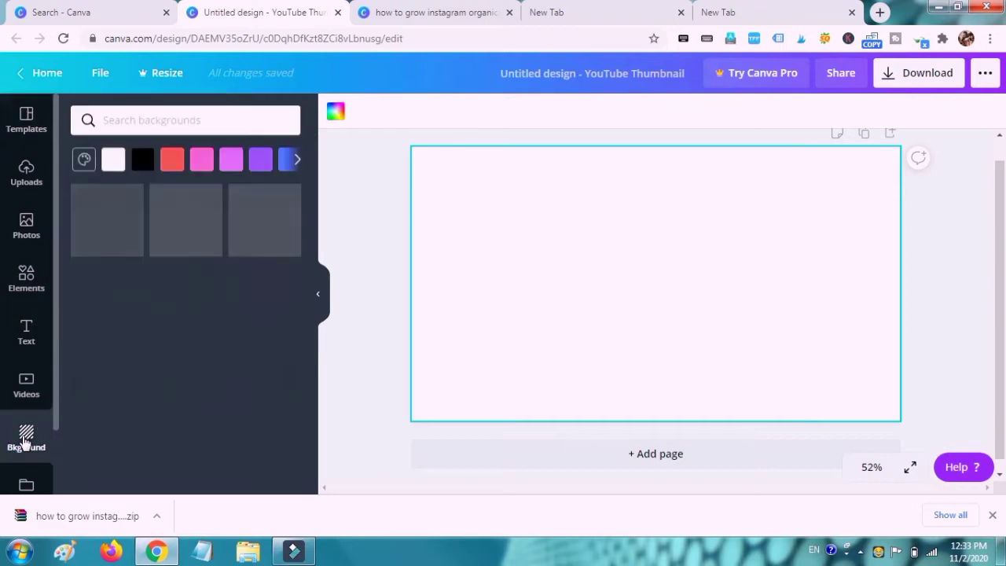
{"action": "left_click", "coordinate": [550, 314]}
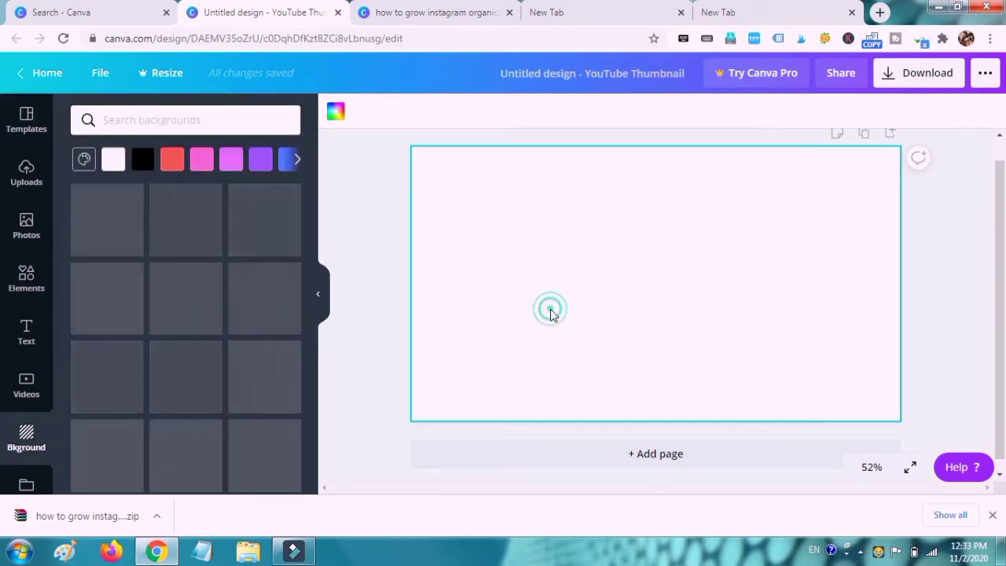
{"action": "left_click", "coordinate": [336, 112]}
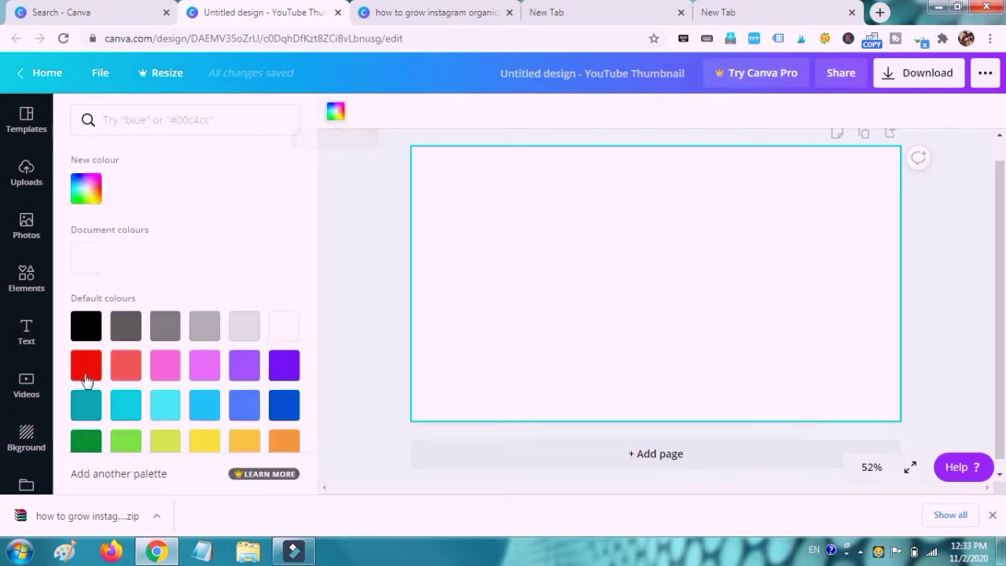
{"action": "left_click", "coordinate": [87, 369]}
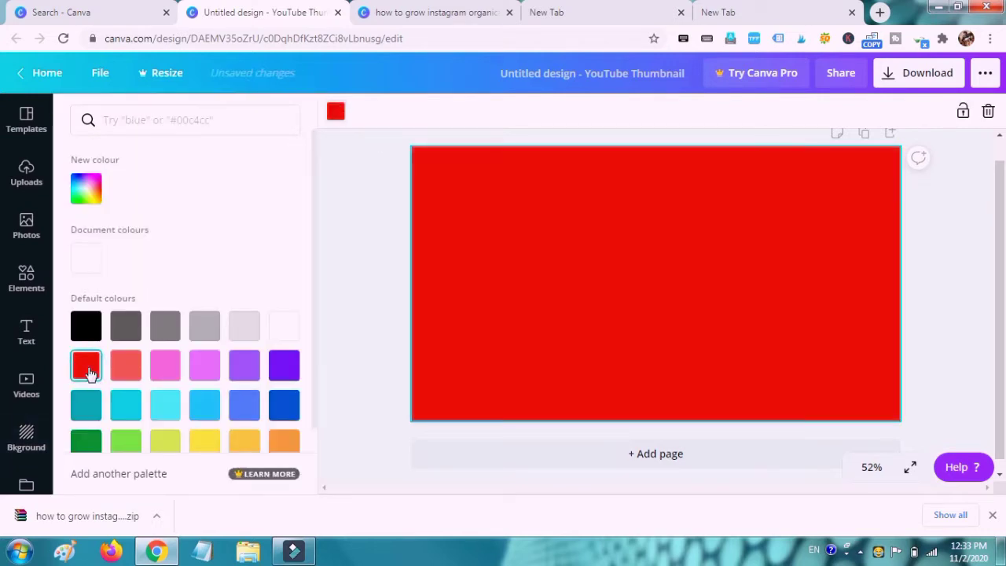
{"action": "left_click", "coordinate": [169, 409]}
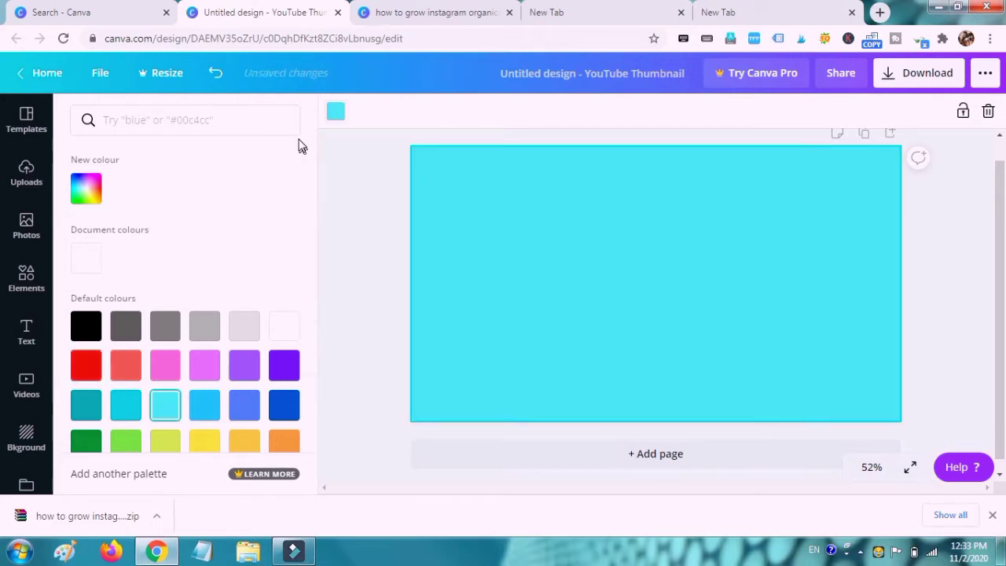
{"action": "left_click", "coordinate": [28, 440]}
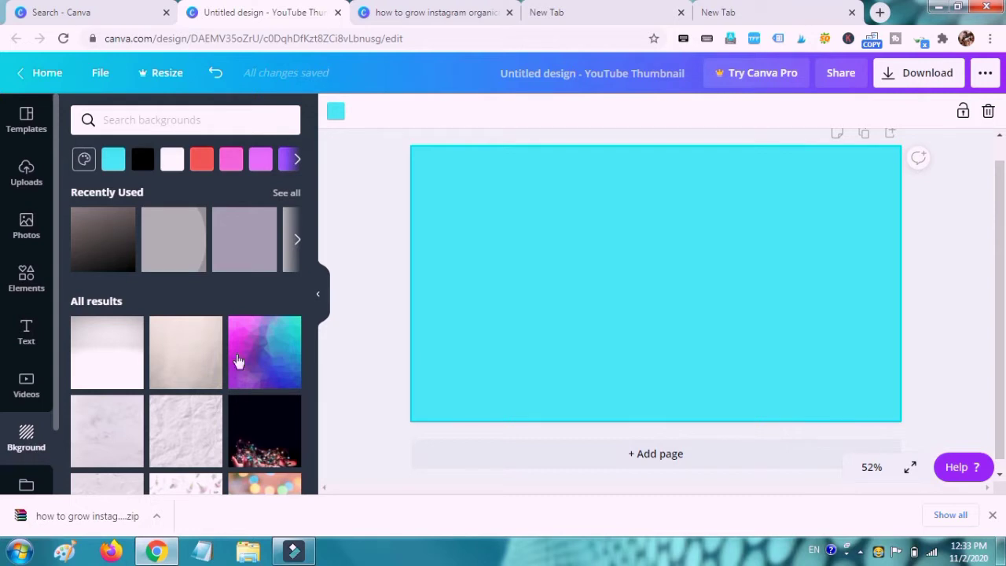
{"action": "left_click", "coordinate": [336, 112]}
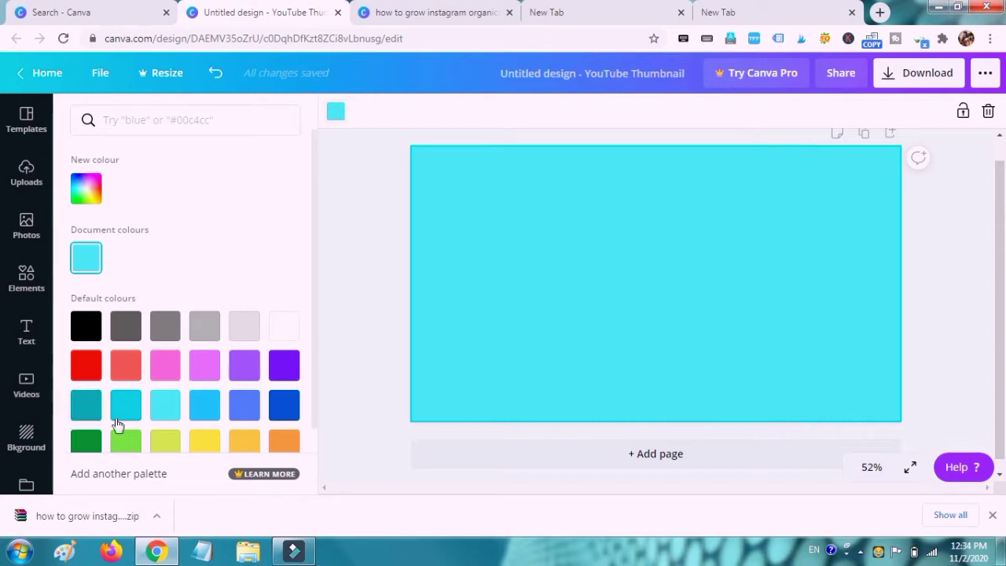
Step: Apply the first dark gradient under Recently Used backgrounds to the thumbnail
{"action": "left_click", "coordinate": [26, 439]}
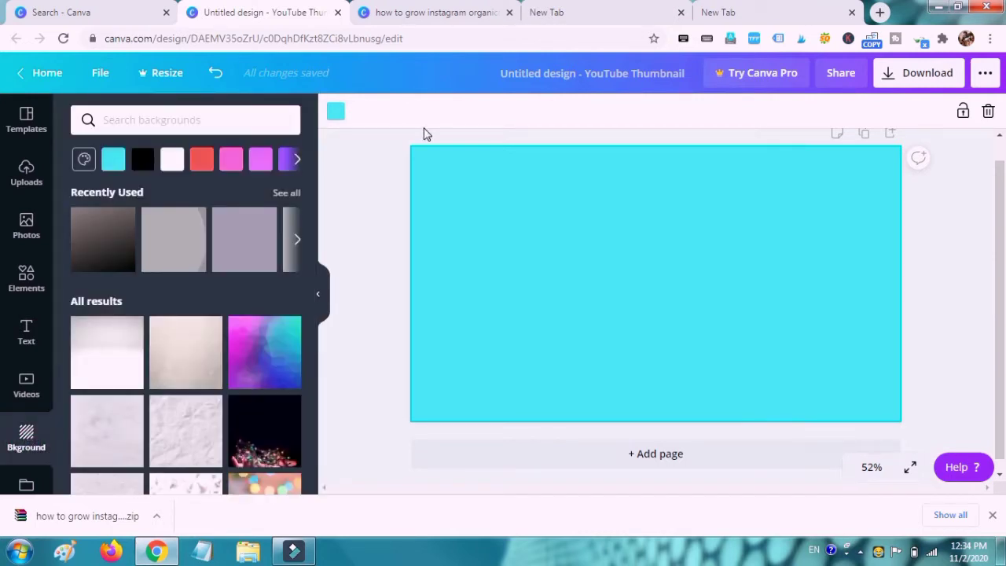
{"action": "left_click_drag", "start_coordinate": [312, 212], "coordinate": [311, 278]}
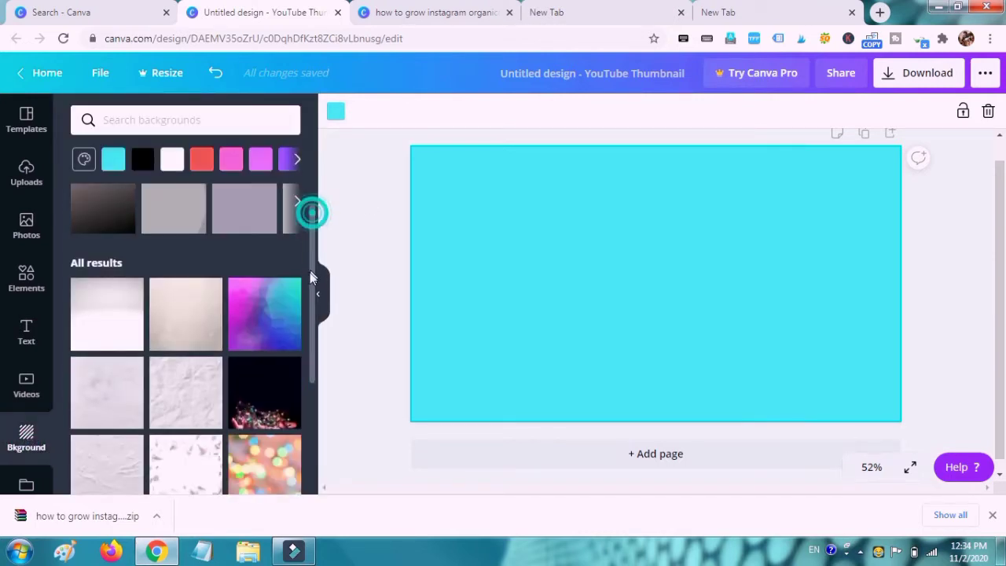
{"action": "scroll", "coordinate": [300, 334], "scroll_direction": "down", "scroll_amount": 5}
{"action": "scroll", "coordinate": [298, 397], "scroll_direction": "down", "scroll_amount": 5}
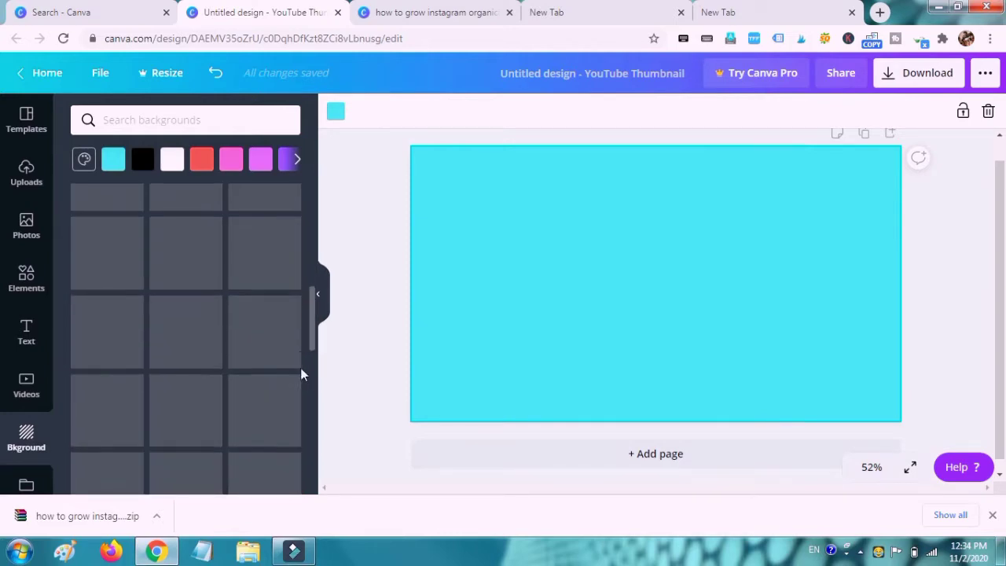
{"action": "scroll", "coordinate": [300, 367], "scroll_direction": "up", "scroll_amount": 2}
{"action": "scroll", "coordinate": [300, 325], "scroll_direction": "up", "scroll_amount": 2}
{"action": "scroll", "coordinate": [301, 313], "scroll_direction": "up", "scroll_amount": 2}
{"action": "scroll", "coordinate": [300, 331], "scroll_direction": "down", "scroll_amount": 3}
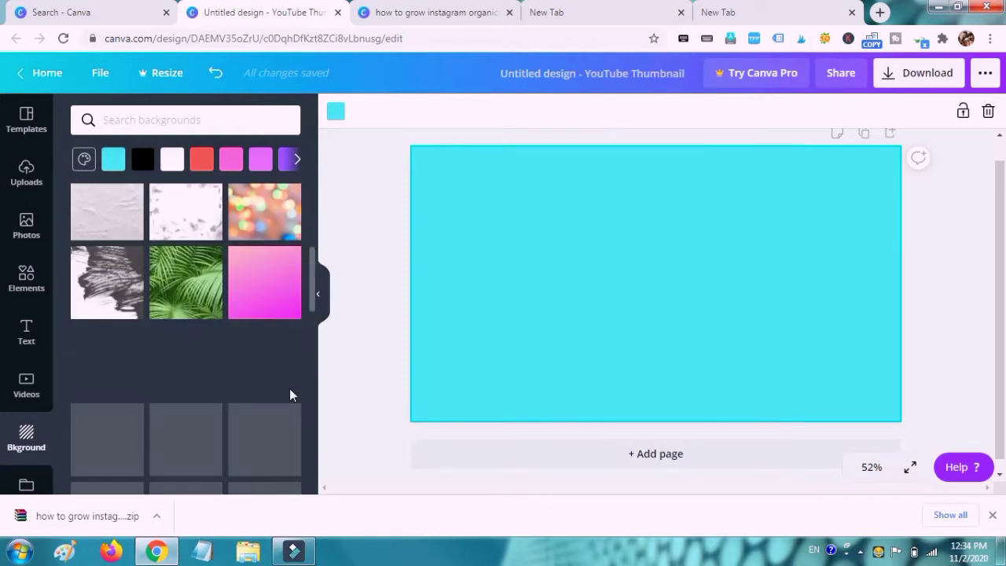
{"action": "scroll", "coordinate": [289, 397], "scroll_direction": "down", "scroll_amount": 3}
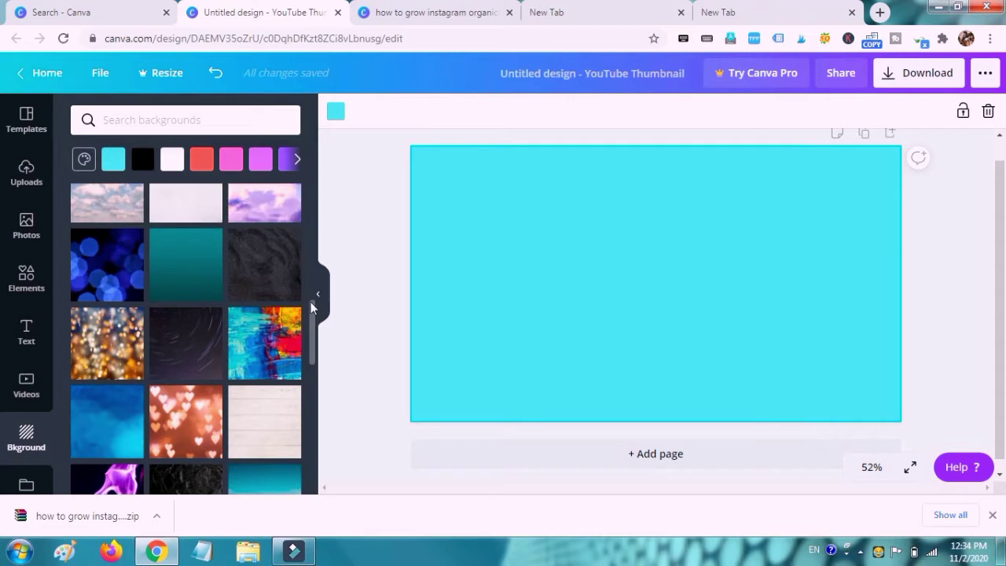
{"action": "left_click_drag", "start_coordinate": [310, 302], "coordinate": [312, 201]}
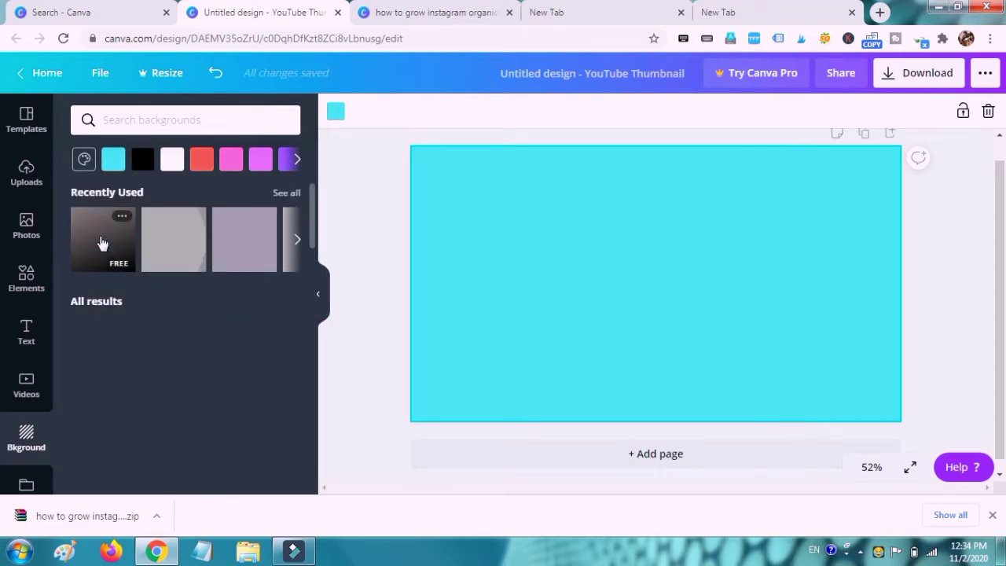
{"action": "left_click", "coordinate": [102, 243]}
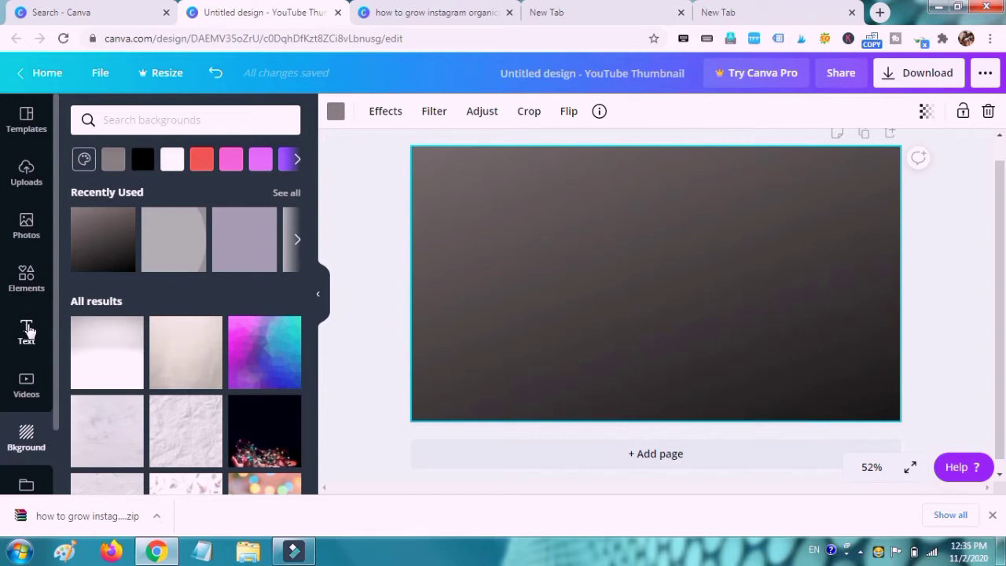
Step: Add the thumbs-up man cutout from Uploads, enlarged and placed along the right side
{"action": "left_click", "coordinate": [25, 170]}
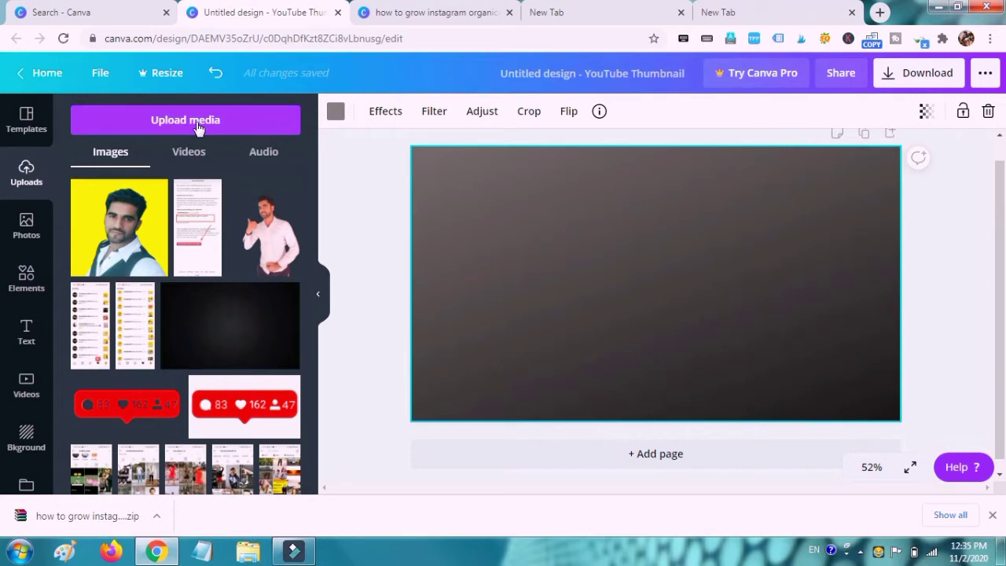
{"action": "left_click", "coordinate": [274, 235]}
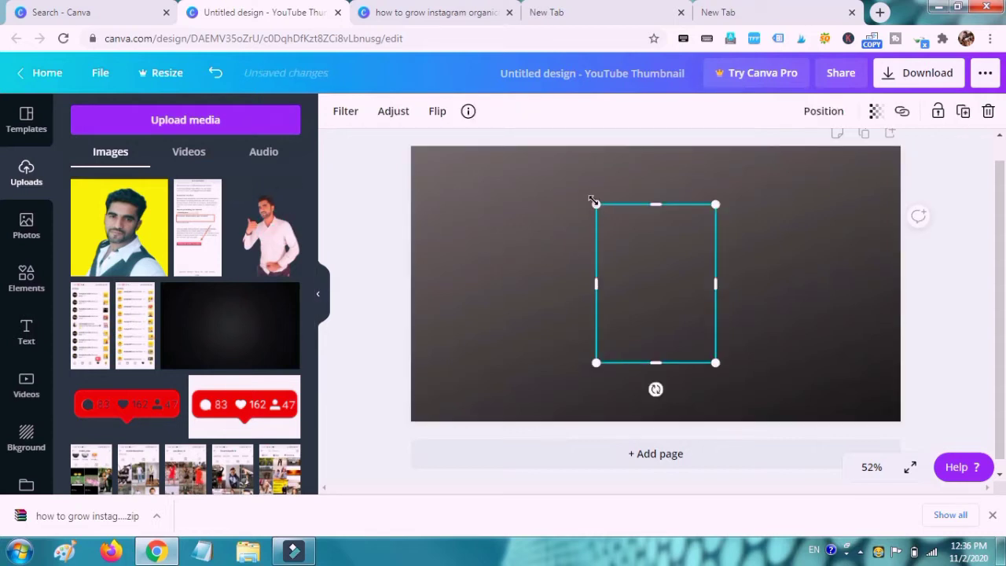
{"action": "left_click_drag", "start_coordinate": [595, 202], "coordinate": [484, 134]}
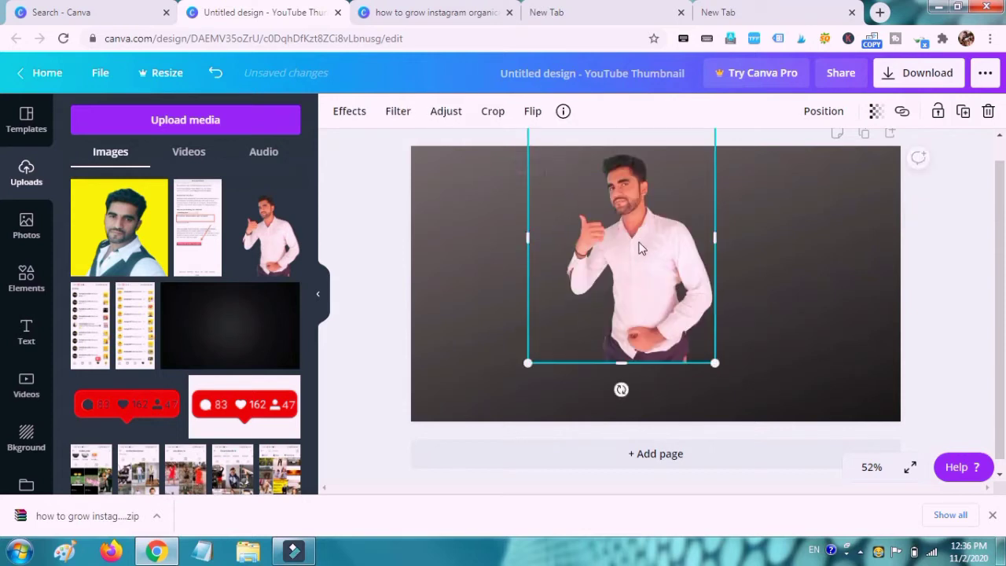
{"action": "mouse_move", "coordinate": [661, 242]}
{"action": "left_mouse_down"}
{"action": "mouse_move", "coordinate": [809, 288]}
{"action": "mouse_move", "coordinate": [832, 326]}
{"action": "mouse_move", "coordinate": [830, 361]}
{"action": "left_mouse_up"}
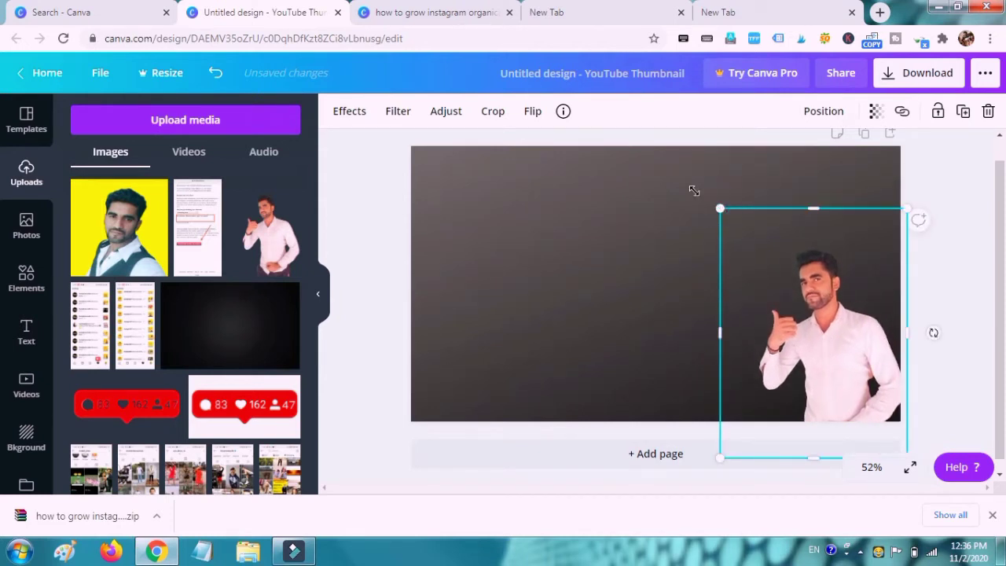
{"action": "left_click_drag", "start_coordinate": [694, 190], "coordinate": [654, 156]}
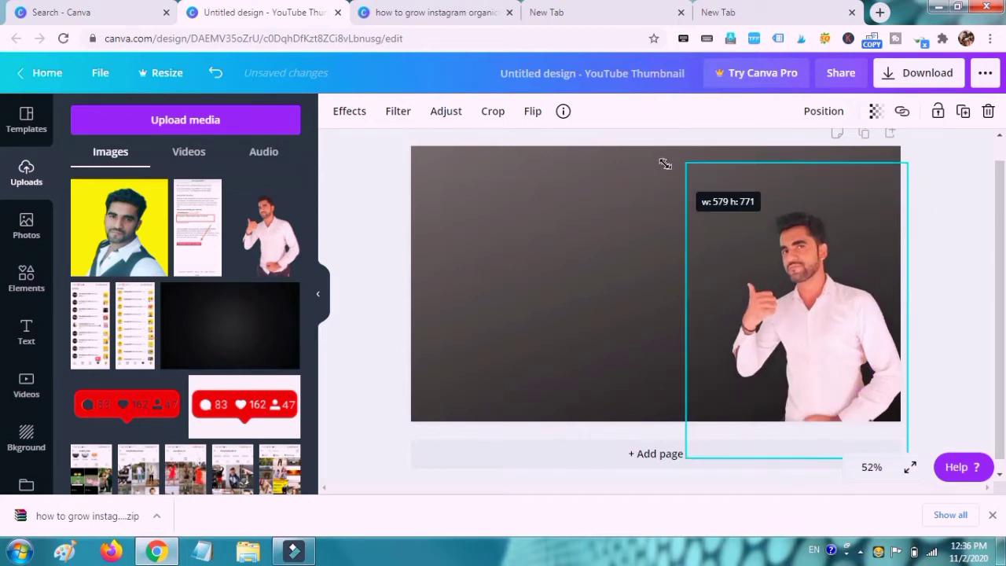
{"action": "left_click_drag", "start_coordinate": [654, 156], "coordinate": [654, 155]}
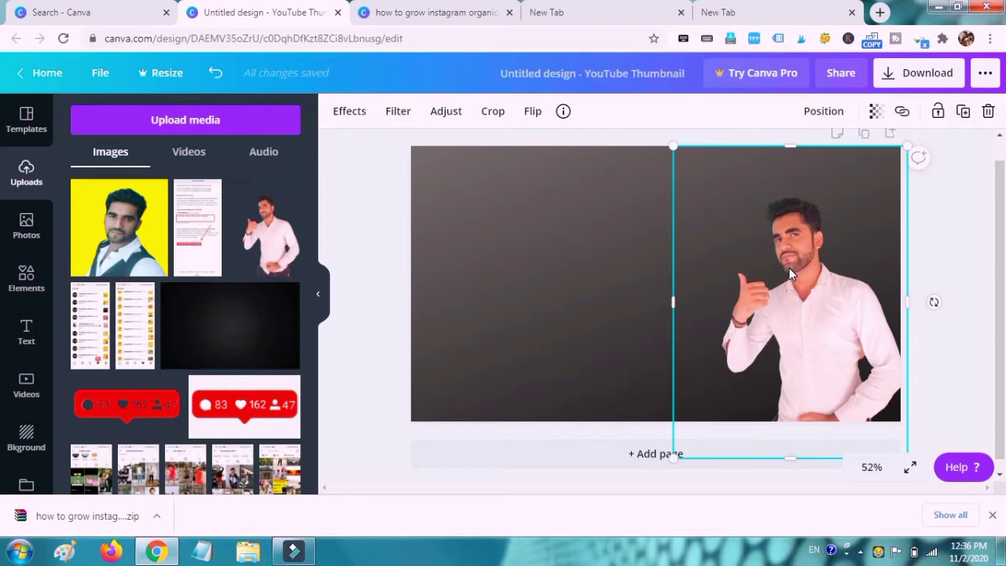
Step: Open the remove.bg website in the empty new tab
{"action": "left_click", "coordinate": [602, 14]}
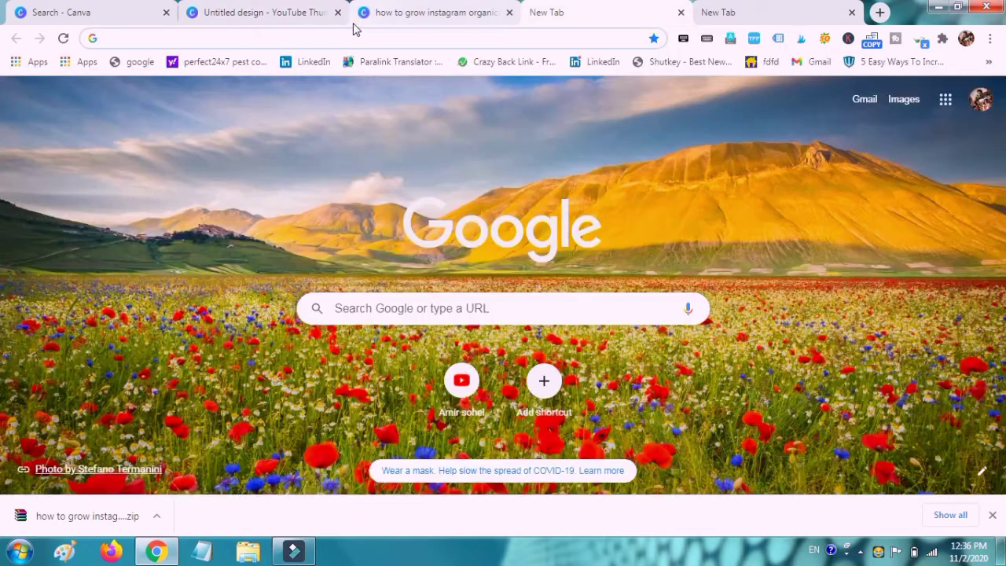
{"action": "left_click", "coordinate": [352, 31]}
{"action": "type", "text": "remove.bg"}
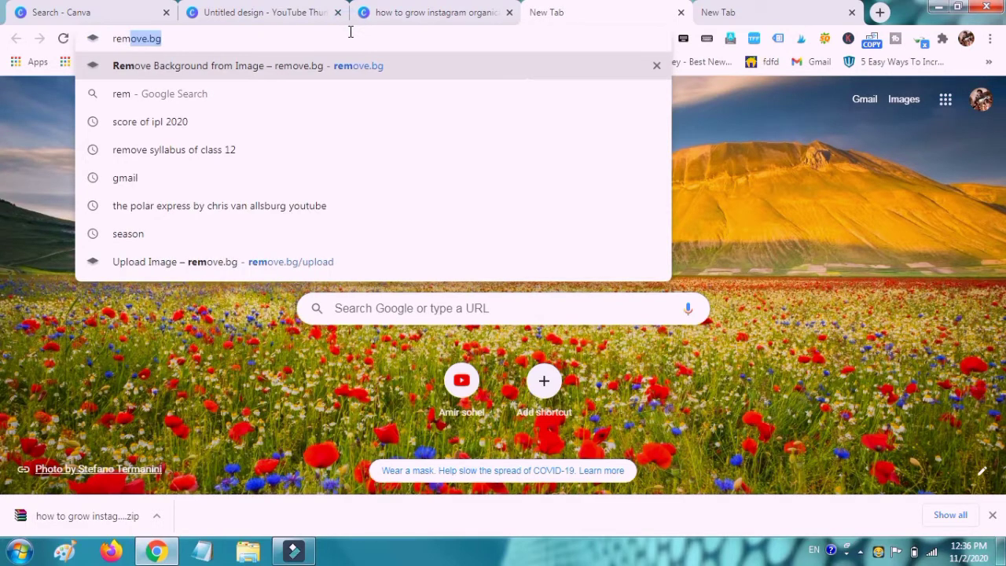
{"action": "left_click", "coordinate": [362, 69]}
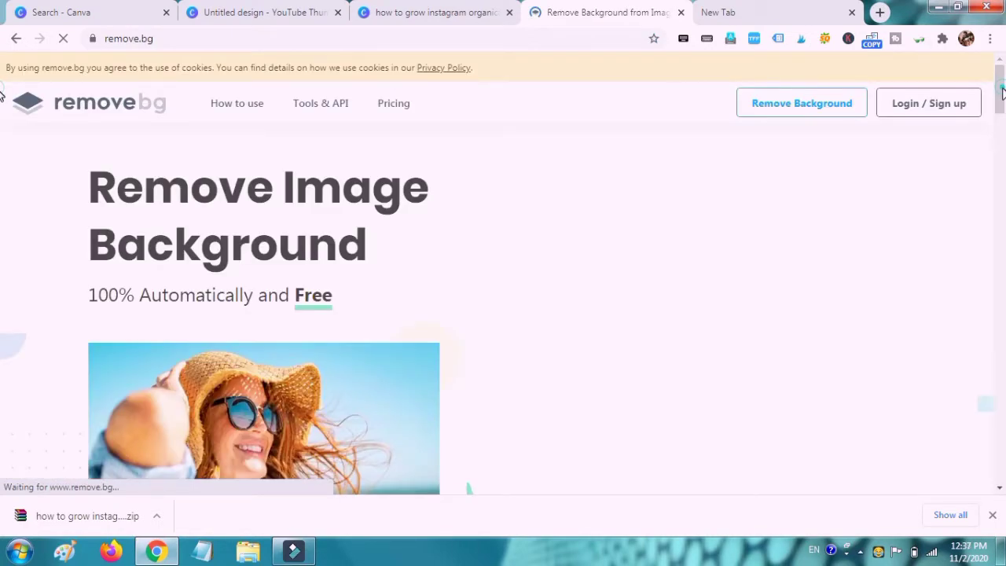
Step: Scroll through remove.bg, then return to Canva and enlarge the man photo
{"action": "left_click_drag", "start_coordinate": [1003, 93], "coordinate": [1003, 140]}
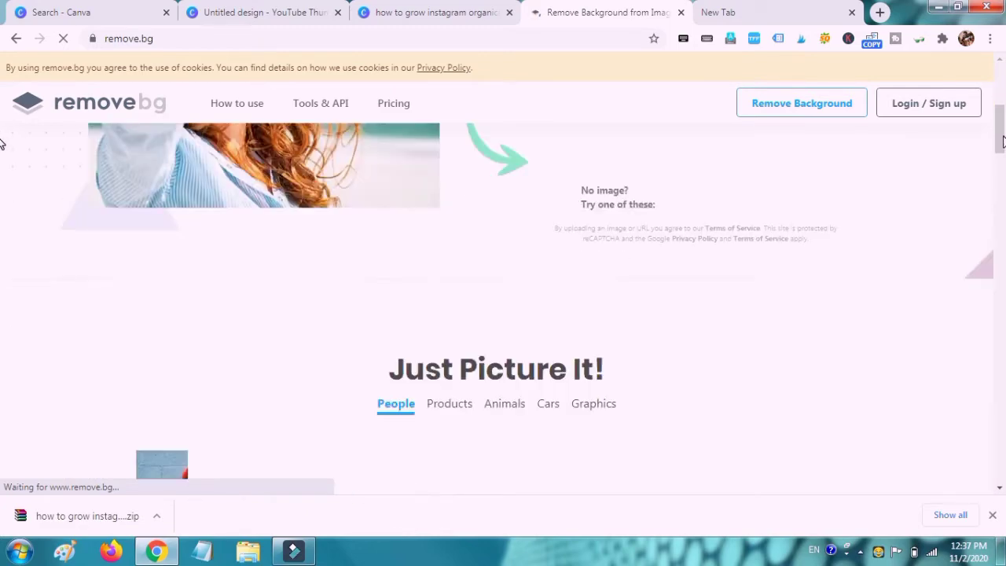
{"action": "scroll", "coordinate": [1003, 140], "scroll_direction": "down", "scroll_amount": 1}
{"action": "scroll", "coordinate": [1003, 140], "scroll_direction": "up", "scroll_amount": 5}
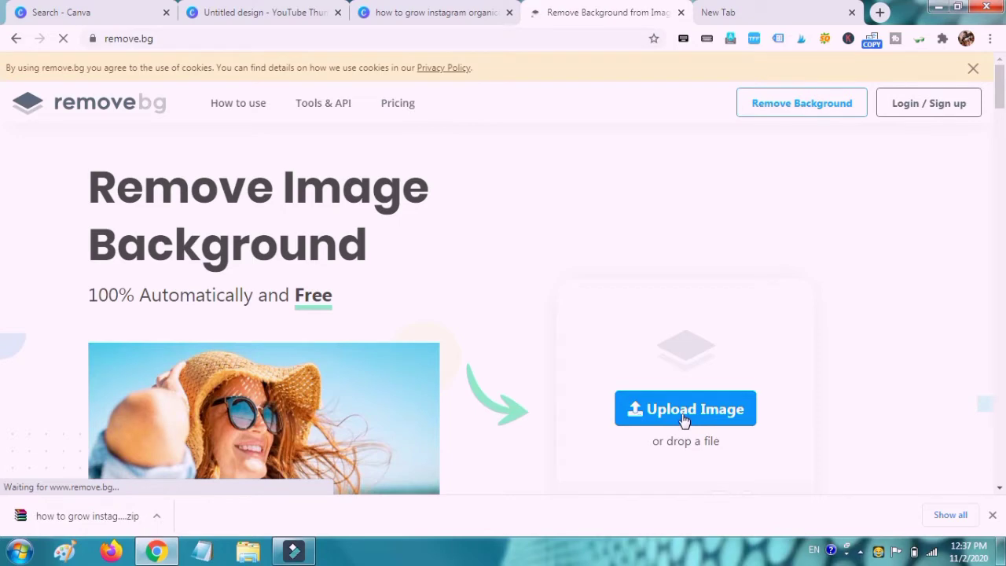
{"action": "left_click", "coordinate": [235, 6]}
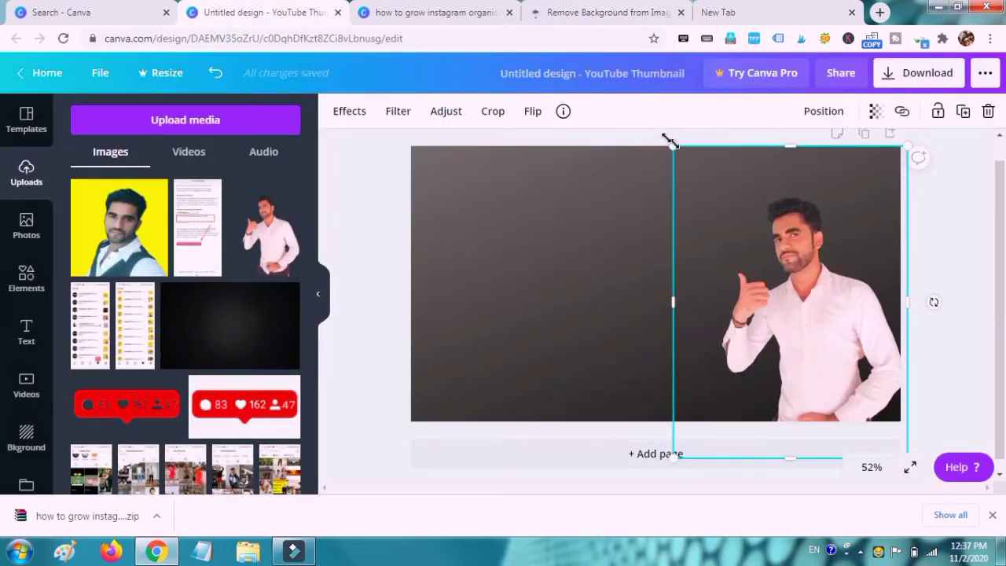
{"action": "mouse_move", "coordinate": [627, 124]}
{"action": "left_mouse_down"}
{"action": "mouse_move", "coordinate": [607, 104]}
{"action": "mouse_move", "coordinate": [613, 110]}
{"action": "left_mouse_up"}
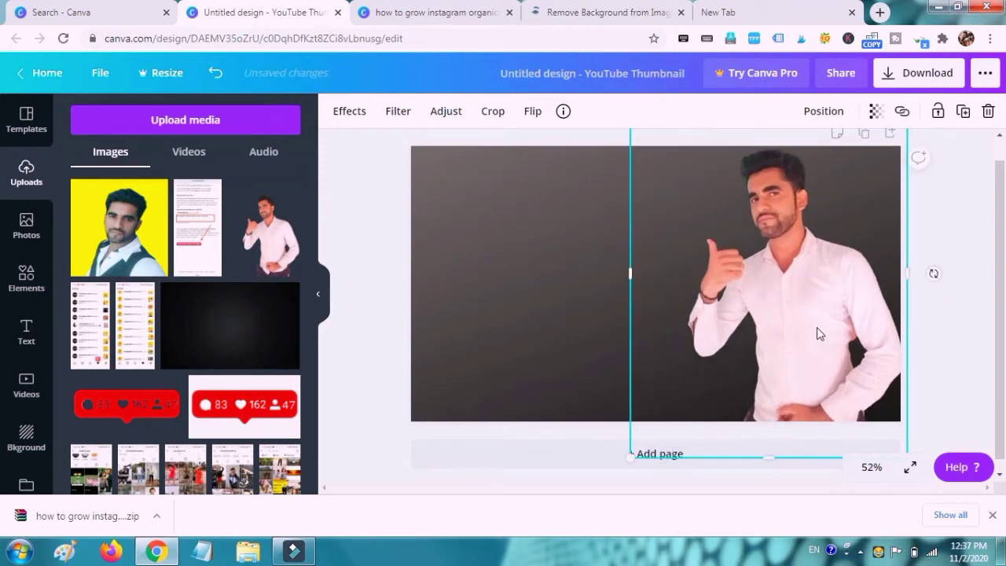
Step: Crop the man photo's top and left edges and resize it flush right and bottom
{"action": "mouse_move", "coordinate": [817, 333]}
{"action": "left_mouse_down"}
{"action": "mouse_move", "coordinate": [822, 347]}
{"action": "mouse_move", "coordinate": [817, 334]}
{"action": "left_mouse_up"}
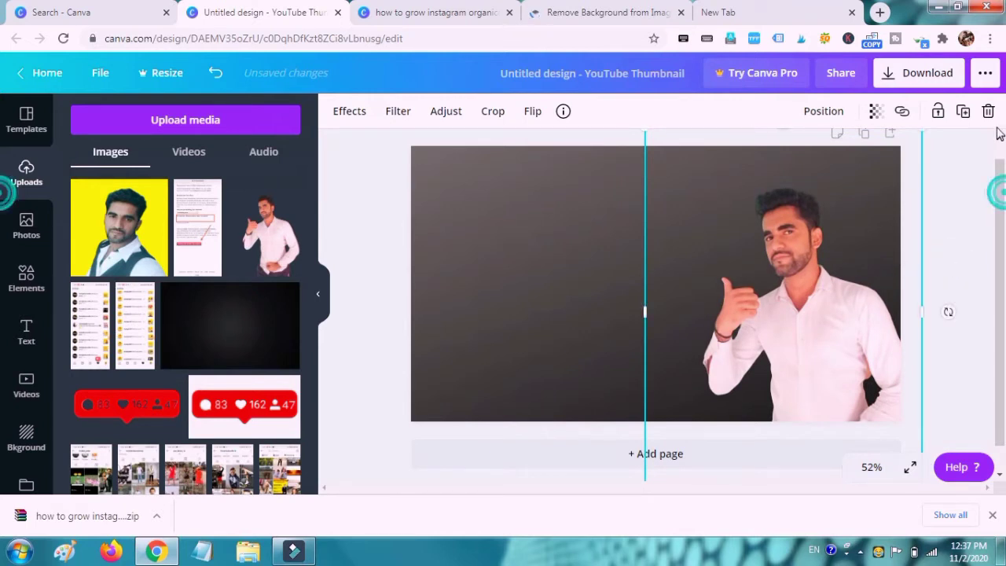
{"action": "scroll", "coordinate": [773, 156], "scroll_direction": "up", "scroll_amount": 1}
{"action": "left_click_drag", "start_coordinate": [773, 157], "coordinate": [781, 197]}
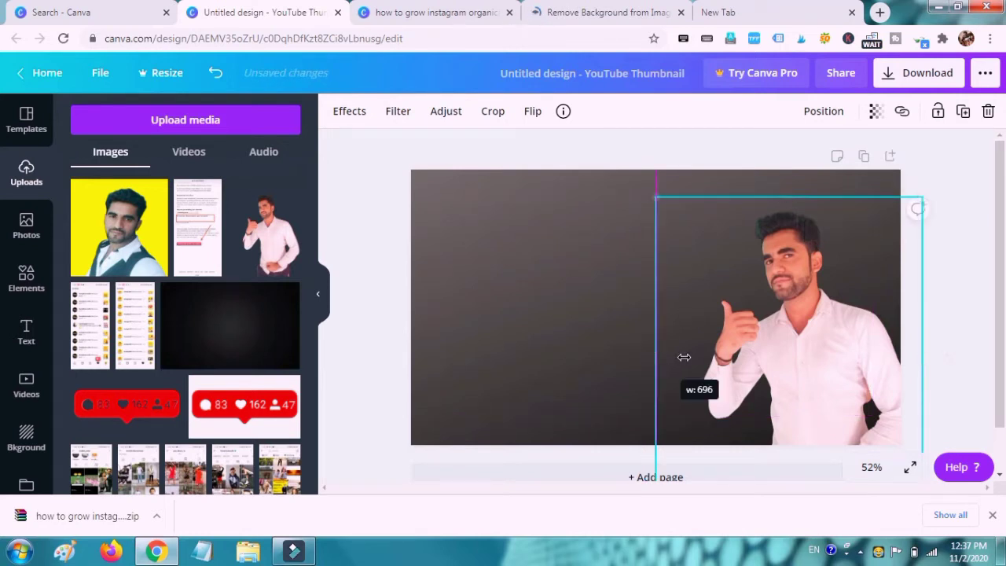
{"action": "left_click_drag", "start_coordinate": [646, 358], "coordinate": [690, 358]}
{"action": "left_click", "coordinate": [944, 353]}
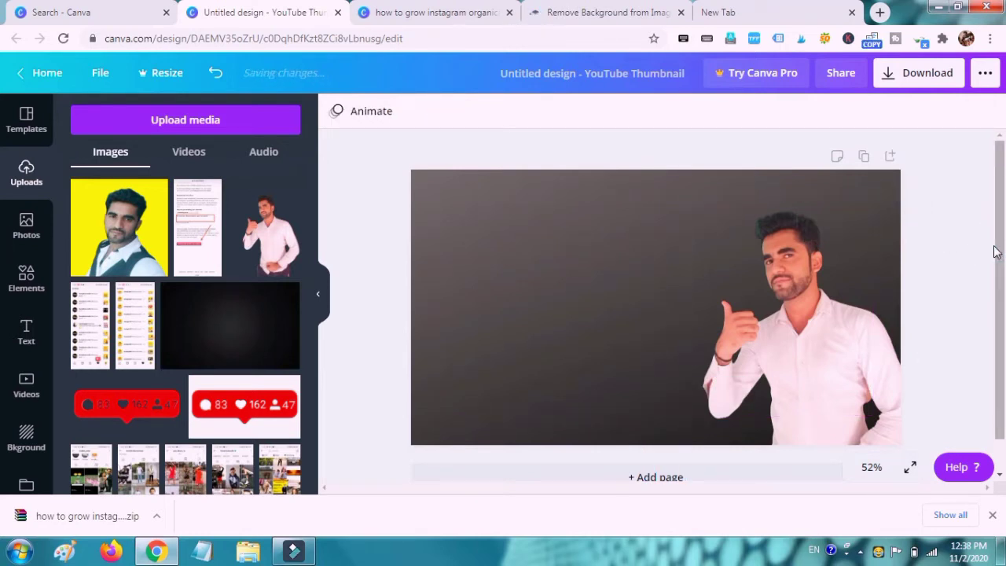
{"action": "mouse_move", "coordinate": [855, 330]}
{"action": "left_mouse_down"}
{"action": "mouse_move", "coordinate": [844, 362]}
{"action": "mouse_move", "coordinate": [835, 343]}
{"action": "left_mouse_up"}
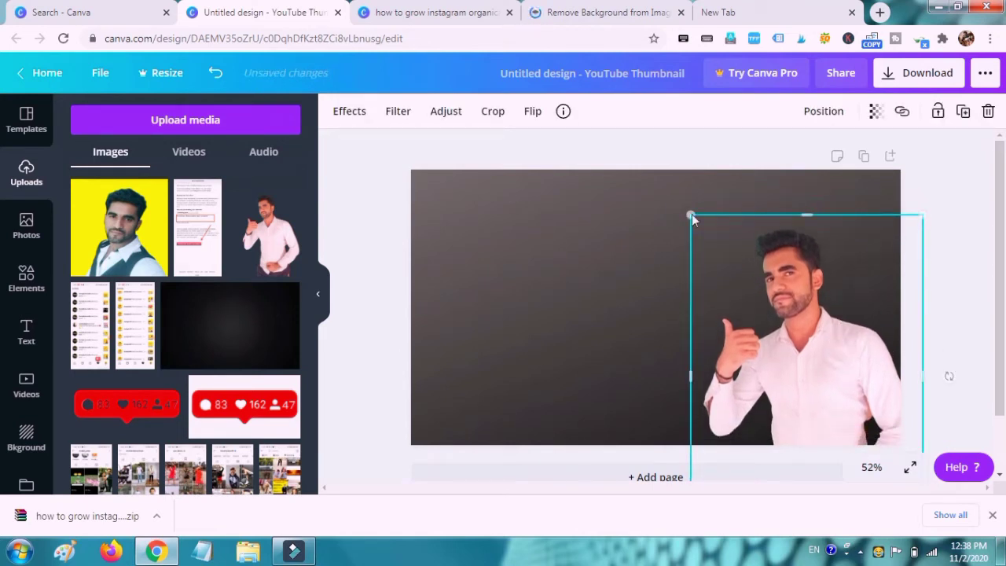
{"action": "left_click_drag", "start_coordinate": [690, 214], "coordinate": [667, 182]}
{"action": "left_click_drag", "start_coordinate": [788, 296], "coordinate": [716, 220]}
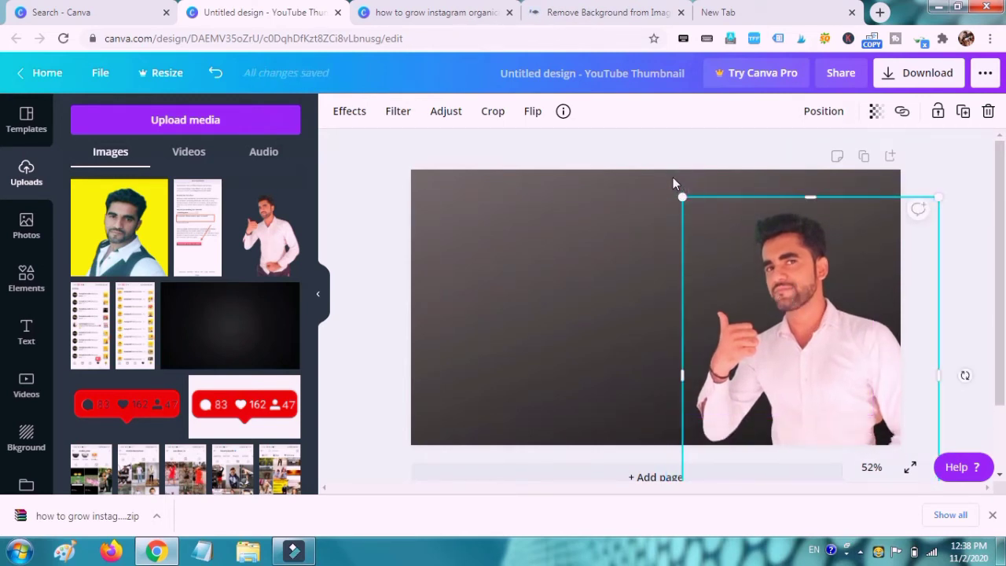
{"action": "left_click_drag", "start_coordinate": [681, 197], "coordinate": [667, 169]}
{"action": "left_click", "coordinate": [957, 256]}
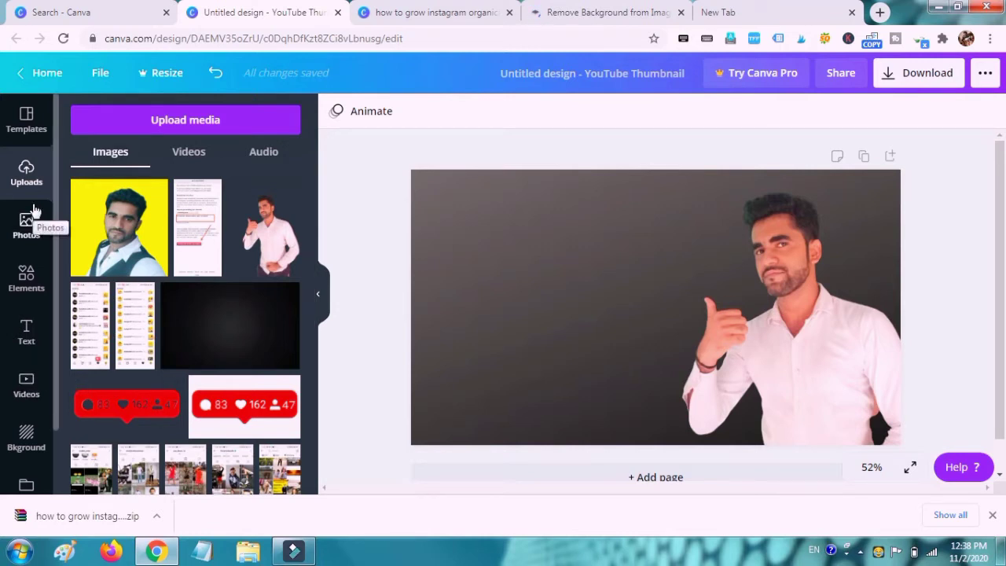
Step: Add a grey square from Elements and stretch it into a 1,280 × 130 top bar
{"action": "left_click", "coordinate": [25, 269]}
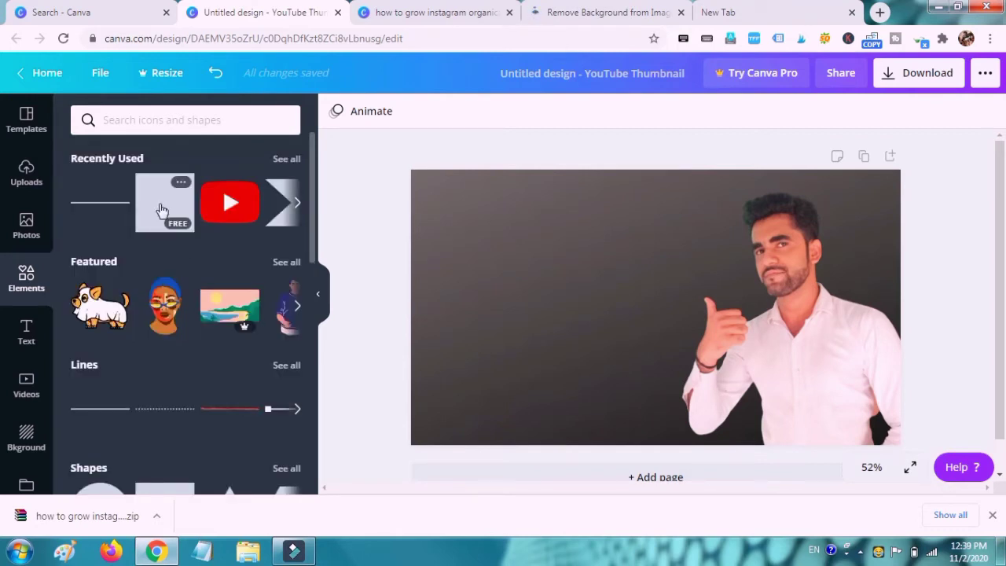
{"action": "left_click", "coordinate": [161, 210]}
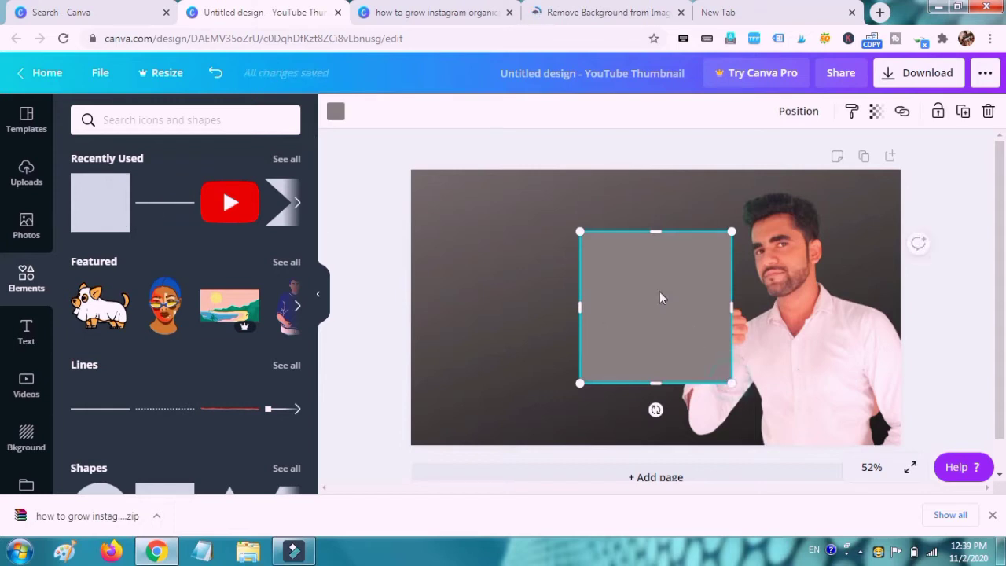
{"action": "mouse_move", "coordinate": [643, 276]}
{"action": "left_mouse_down"}
{"action": "mouse_move", "coordinate": [628, 260]}
{"action": "mouse_move", "coordinate": [620, 271]}
{"action": "left_mouse_up"}
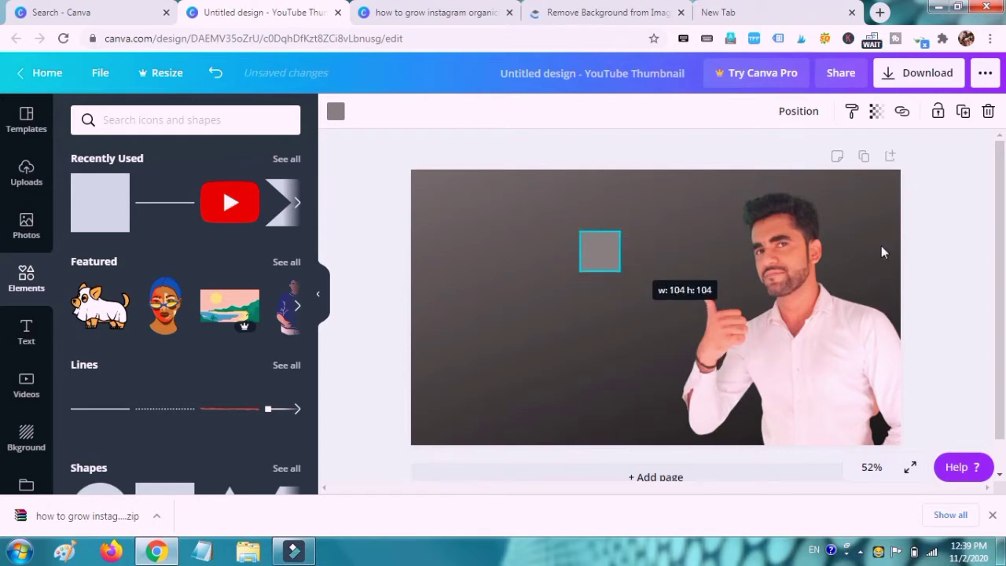
{"action": "left_click_drag", "start_coordinate": [880, 246], "coordinate": [872, 251]}
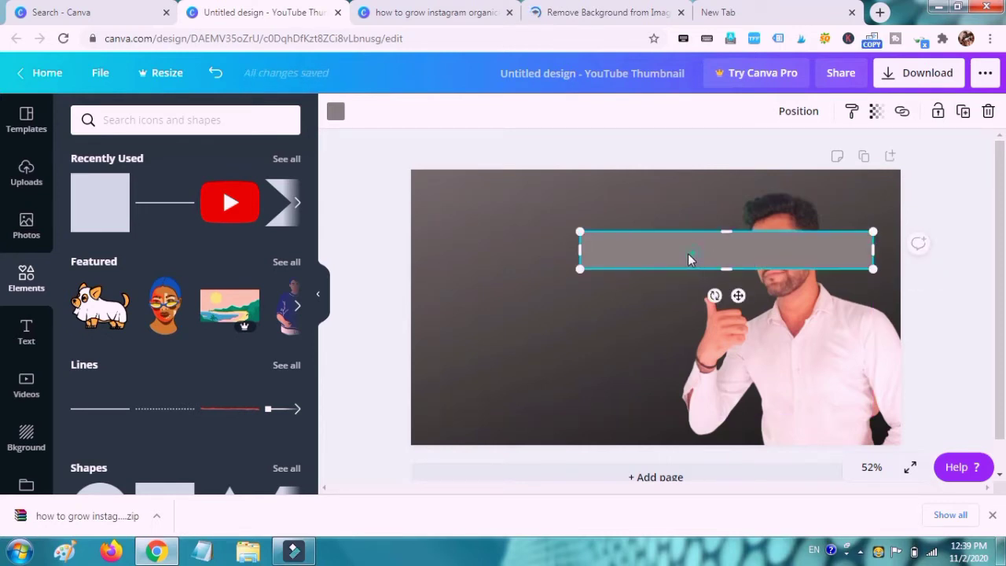
{"action": "left_click_drag", "start_coordinate": [615, 244], "coordinate": [506, 221]}
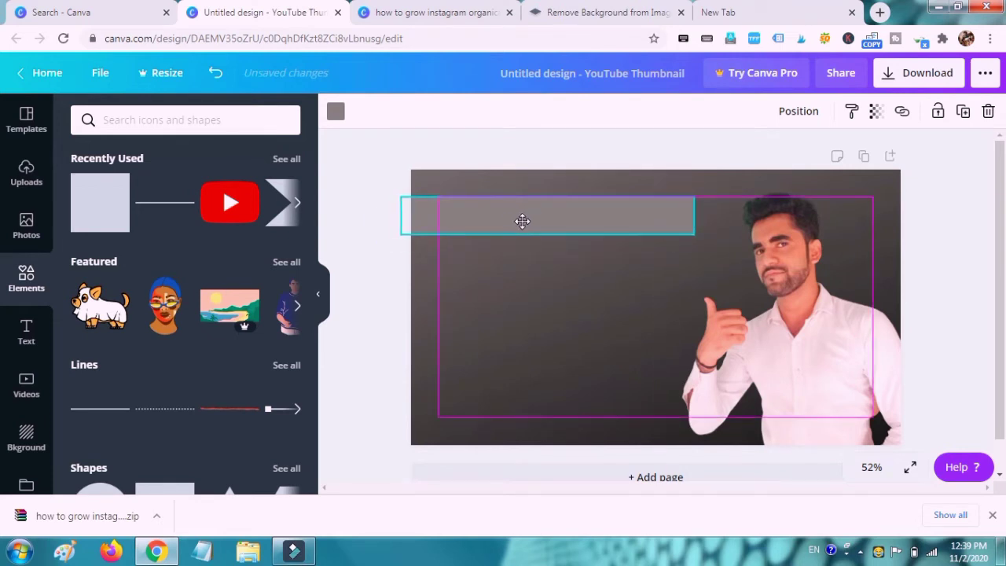
{"action": "left_click_drag", "start_coordinate": [506, 222], "coordinate": [526, 221]}
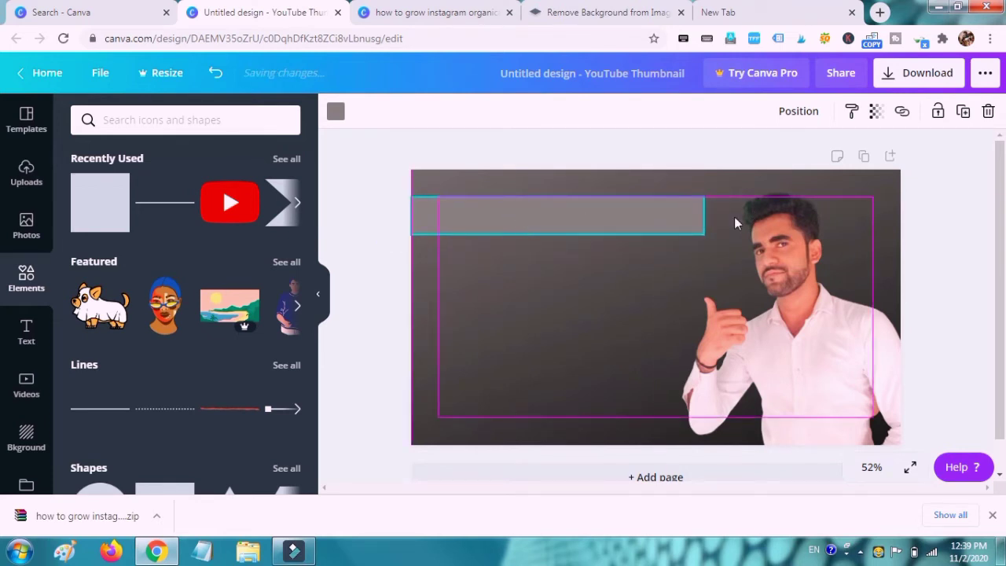
{"action": "left_click_drag", "start_coordinate": [734, 217], "coordinate": [899, 215]}
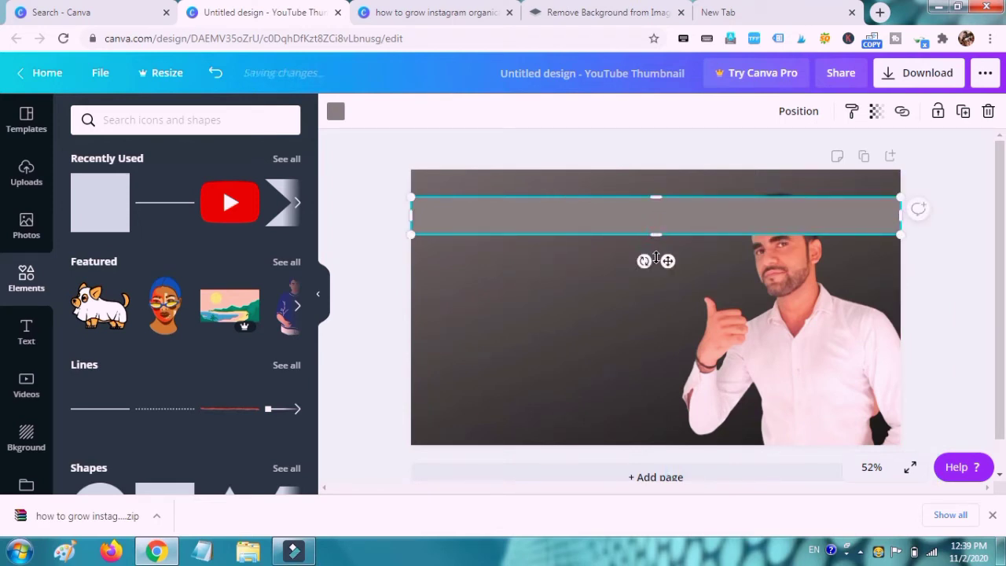
{"action": "left_click_drag", "start_coordinate": [656, 234], "coordinate": [656, 248]}
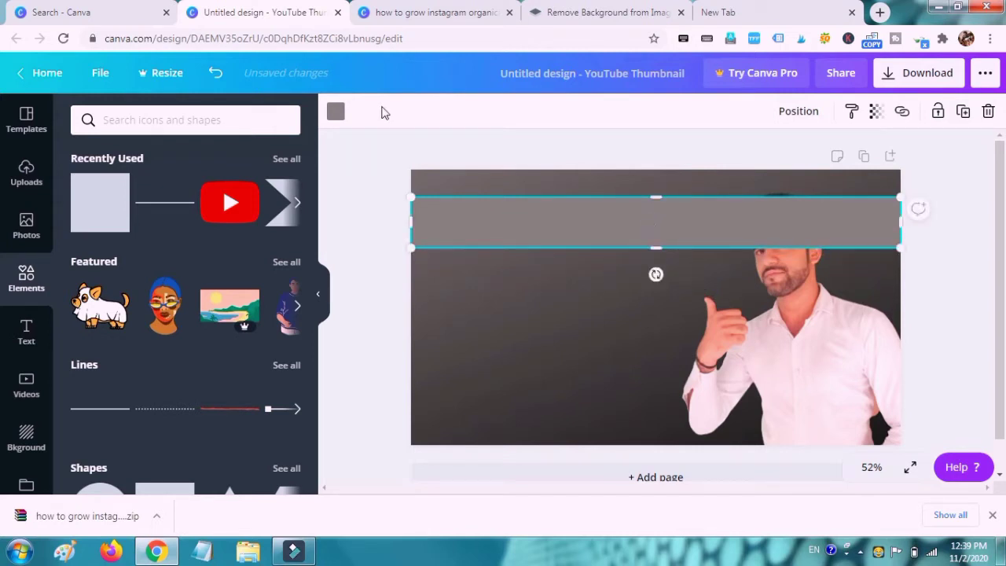
Step: Recolour the grey bar bright yellow with the custom colour picker
{"action": "left_click", "coordinate": [336, 115]}
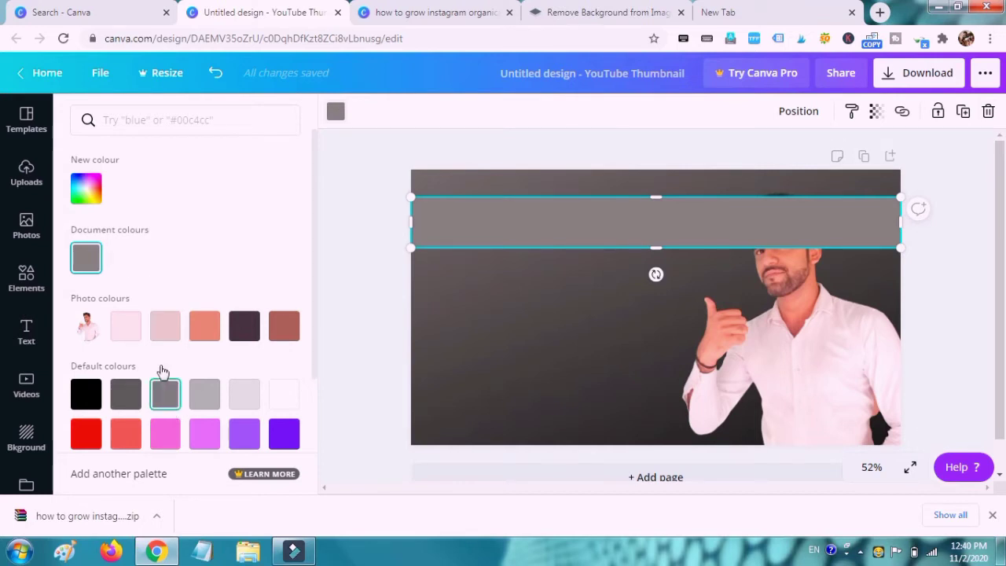
{"action": "left_click", "coordinate": [88, 193]}
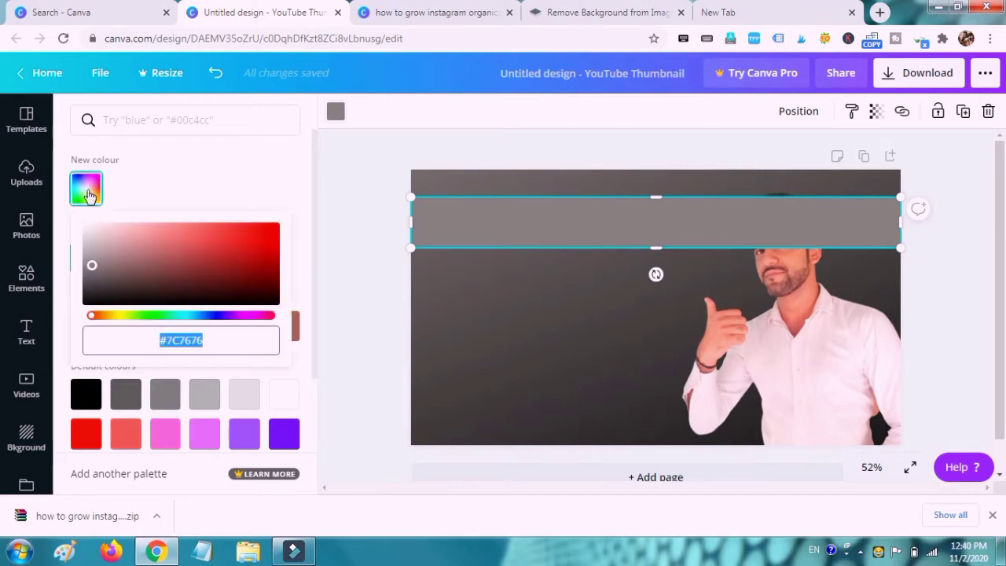
{"action": "left_click", "coordinate": [122, 316]}
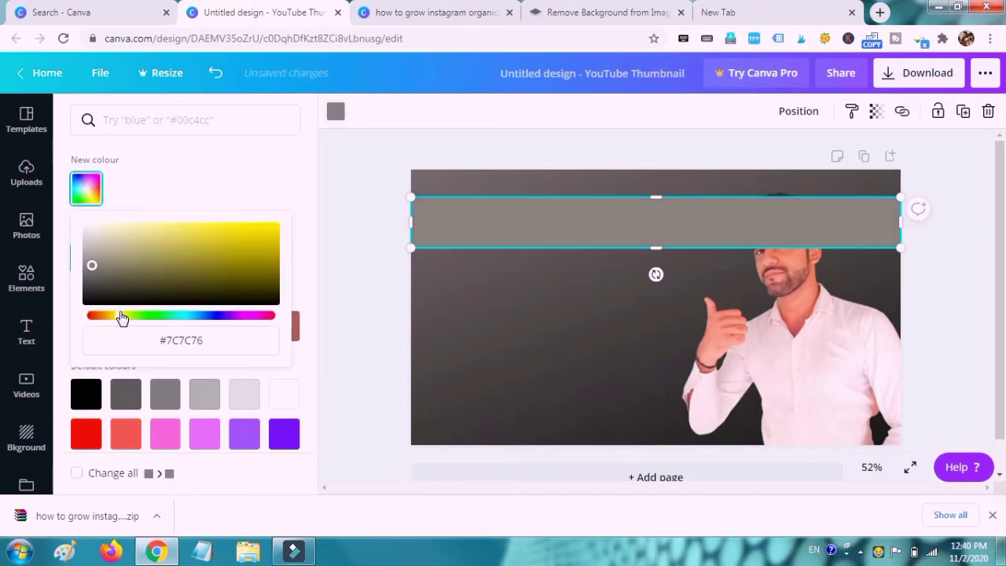
{"action": "left_click", "coordinate": [275, 229]}
{"action": "left_click", "coordinate": [522, 255]}
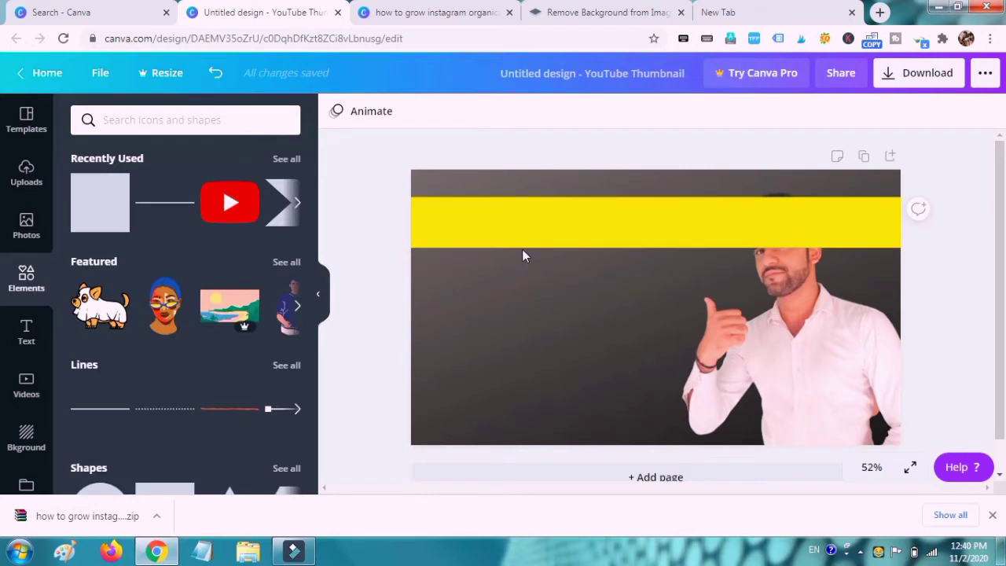
{"action": "left_click", "coordinate": [514, 230]}
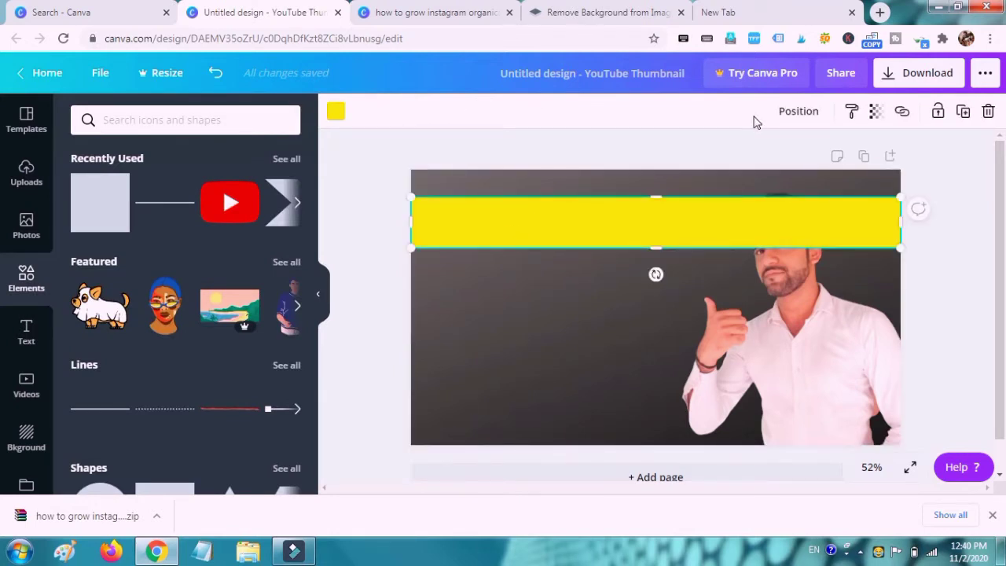
Step: Send the yellow bar backwards behind the man and deselect it
{"action": "left_click", "coordinate": [795, 114]}
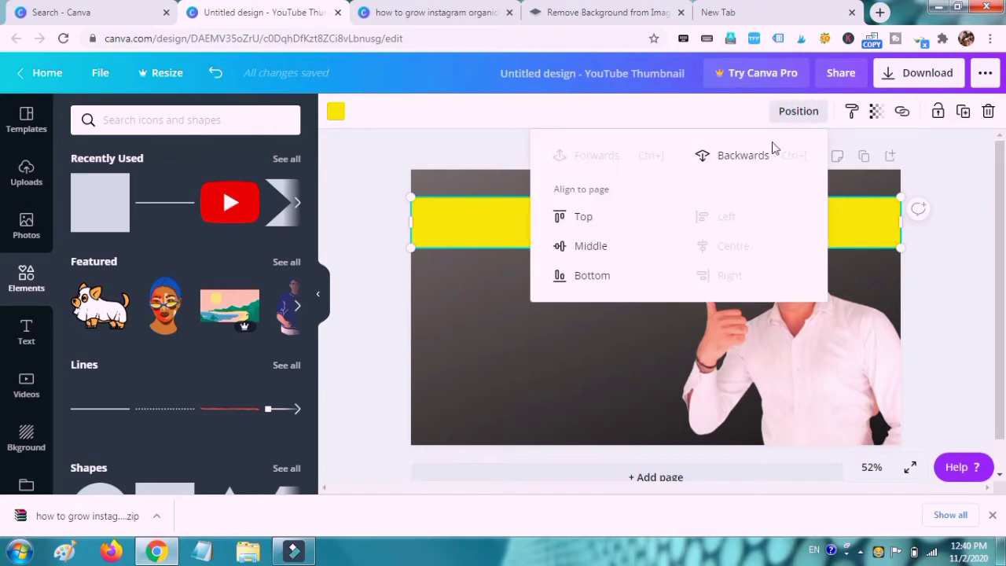
{"action": "left_click", "coordinate": [756, 155]}
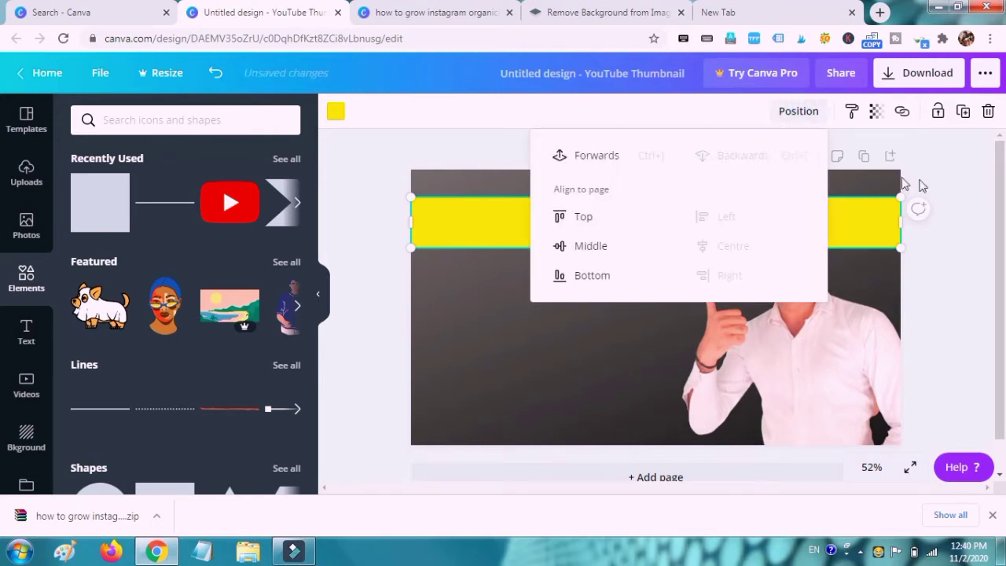
{"action": "left_click", "coordinate": [978, 206]}
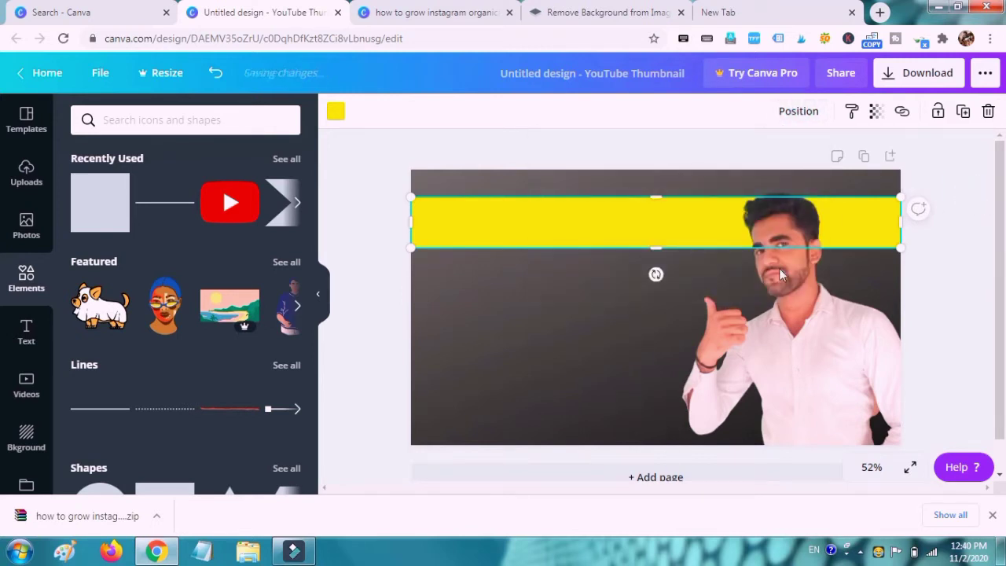
{"action": "left_click", "coordinate": [587, 312]}
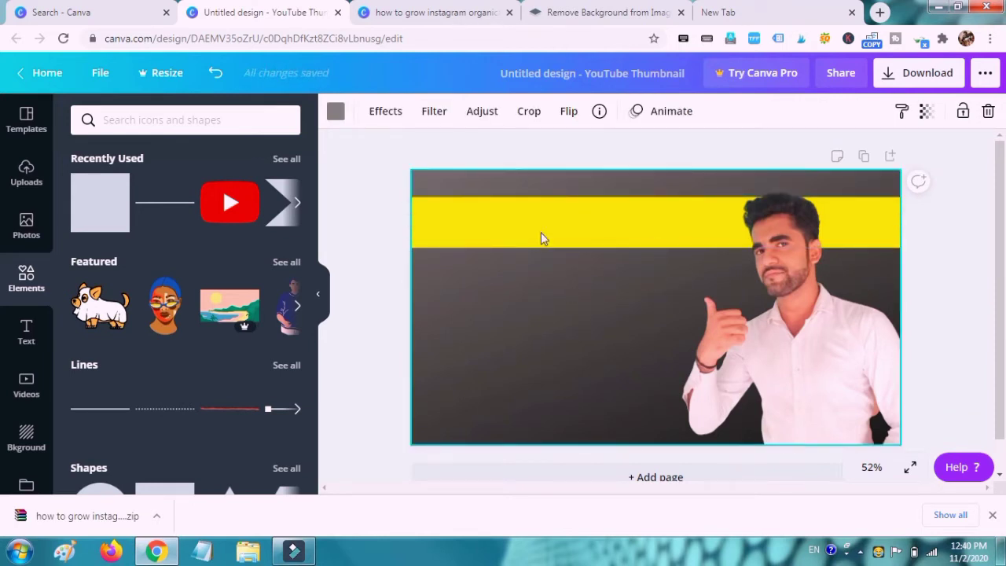
Step: Add a heading text box containing the pasted text 'HOW TO CREATE'
{"action": "left_click", "coordinate": [33, 338]}
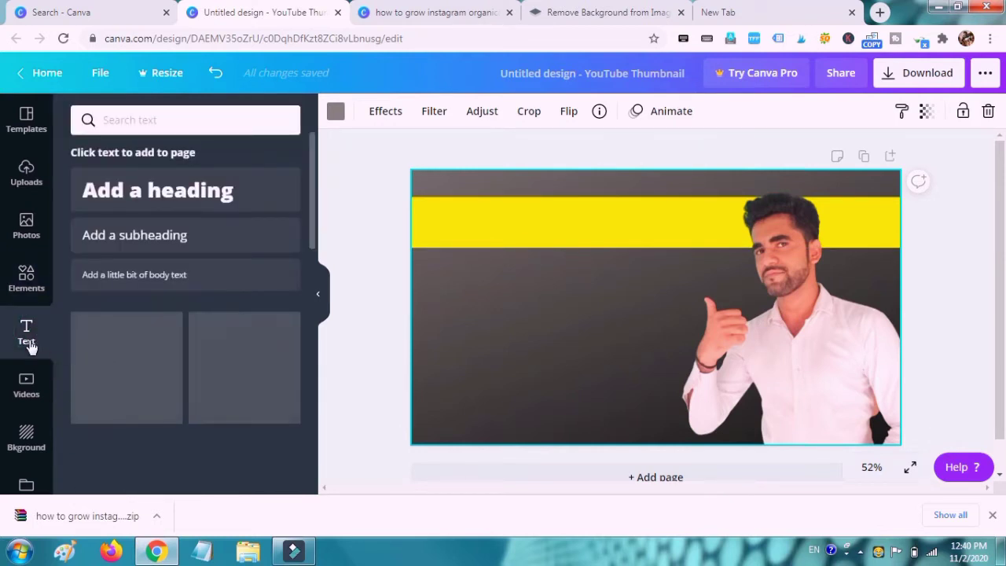
{"action": "left_click", "coordinate": [171, 195]}
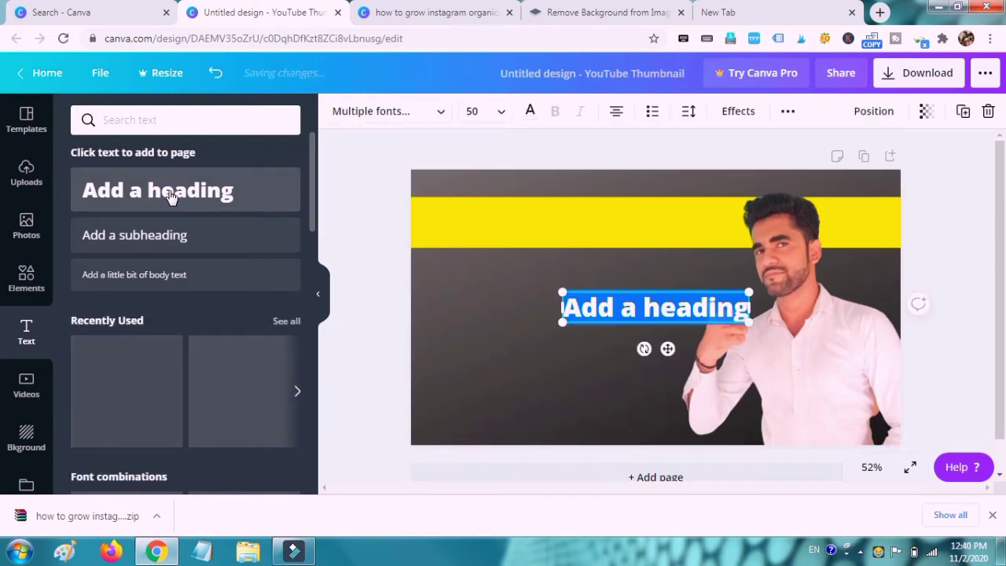
{"action": "type", "text": "how"}
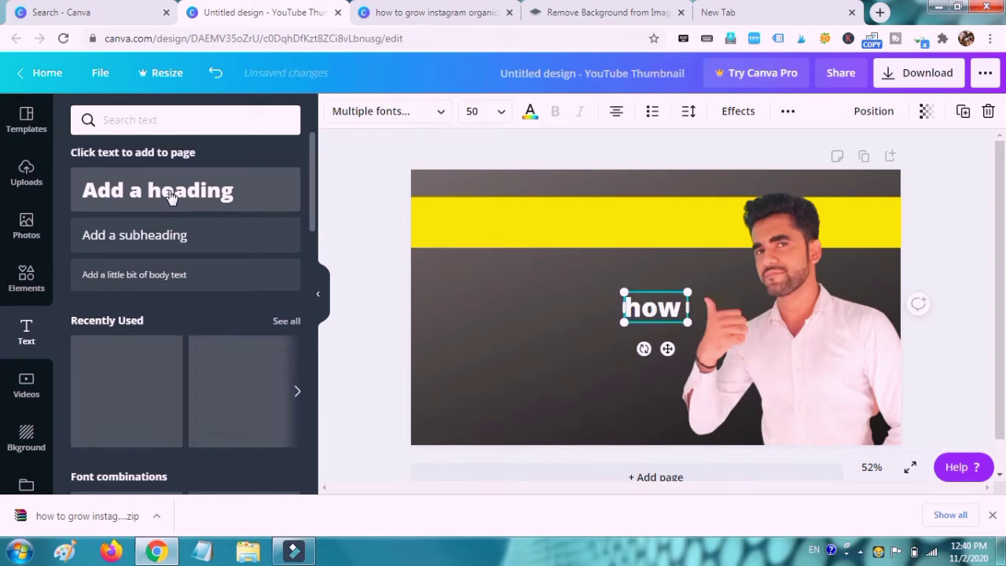
{"action": "key", "text": "BackSpace"}
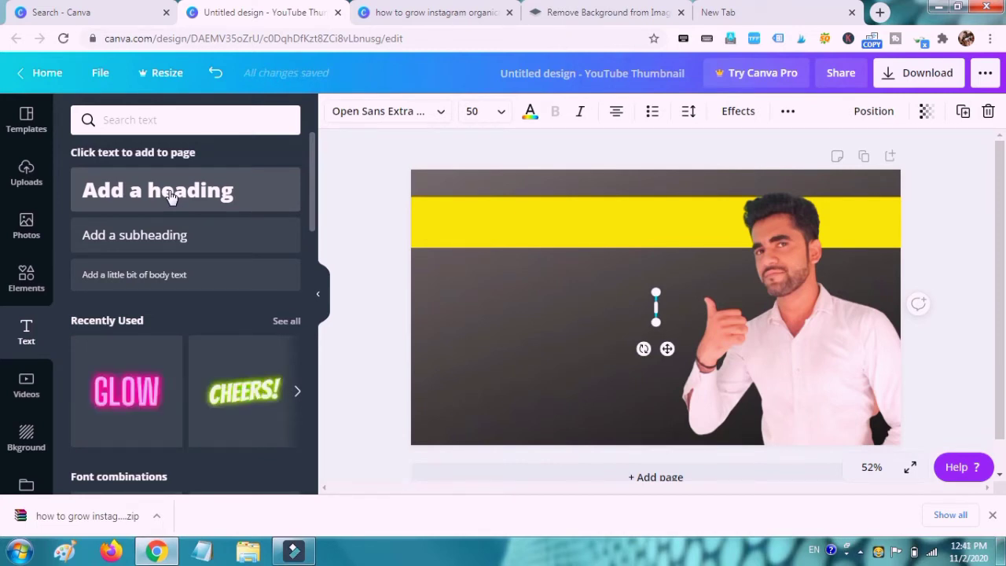
{"action": "type", "text": "HOW TO CREATE"}
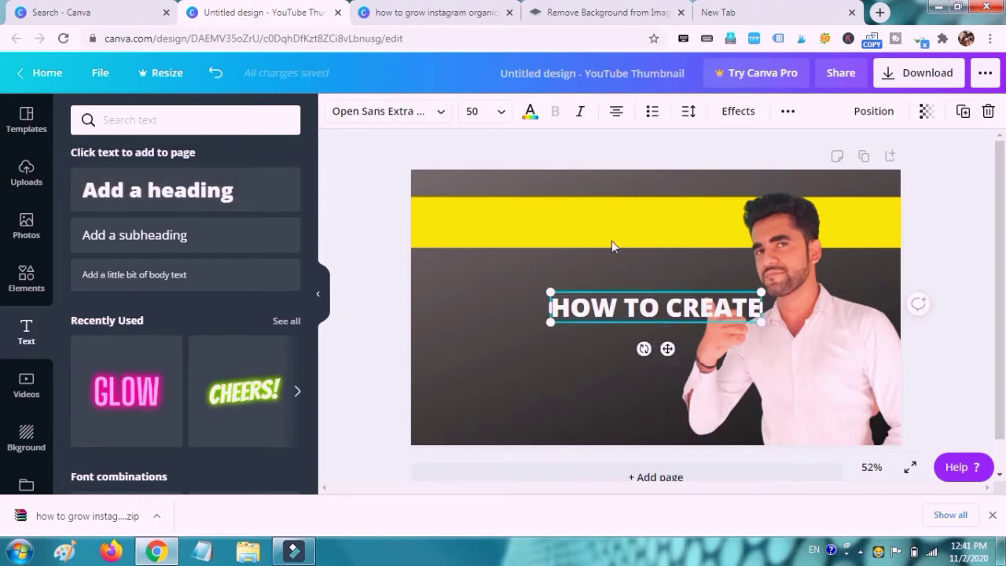
Step: Move and resize the HOW TO CREATE heading to fill the yellow banner
{"action": "mouse_move", "coordinate": [667, 348]}
{"action": "left_mouse_down"}
{"action": "mouse_move", "coordinate": [596, 237]}
{"action": "mouse_move", "coordinate": [597, 260]}
{"action": "left_mouse_up"}
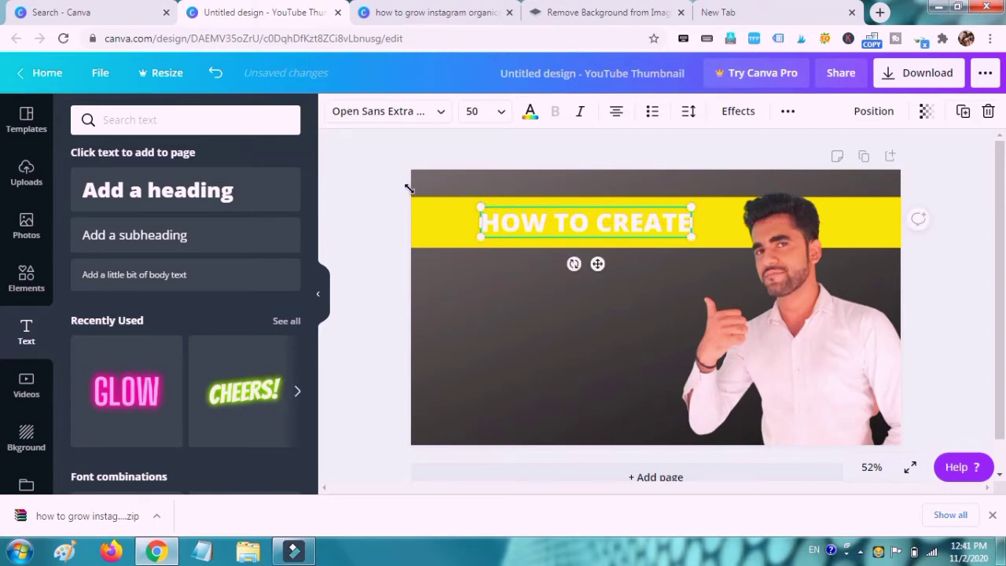
{"action": "left_click_drag", "start_coordinate": [409, 188], "coordinate": [407, 182]}
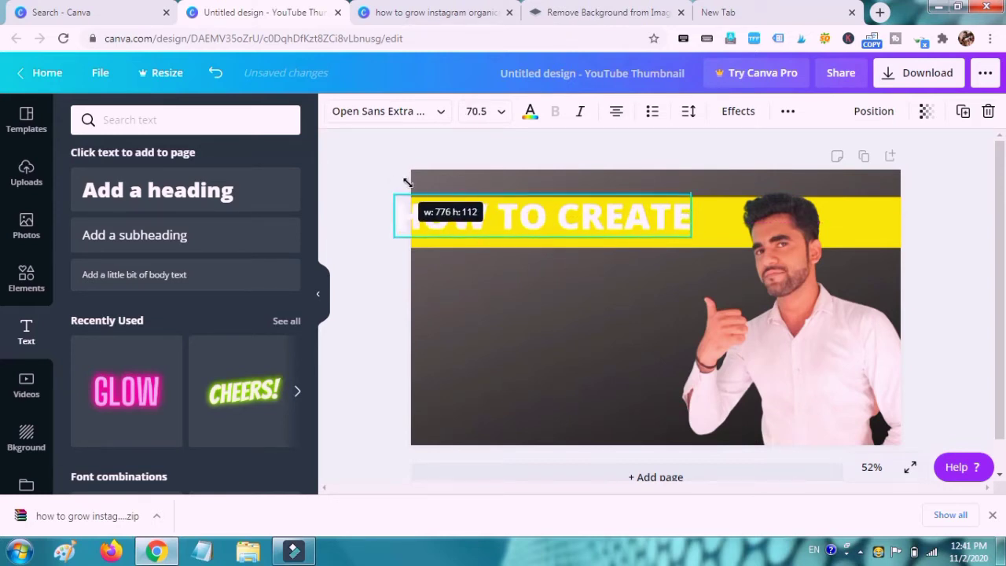
{"action": "left_click_drag", "start_coordinate": [407, 182], "coordinate": [428, 199]}
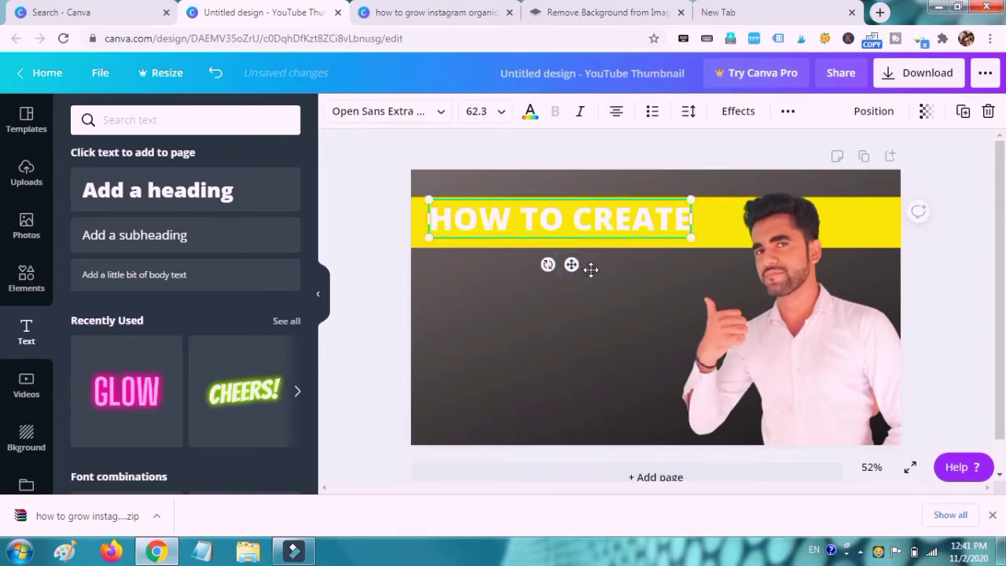
{"action": "left_click_drag", "start_coordinate": [591, 269], "coordinate": [591, 264]}
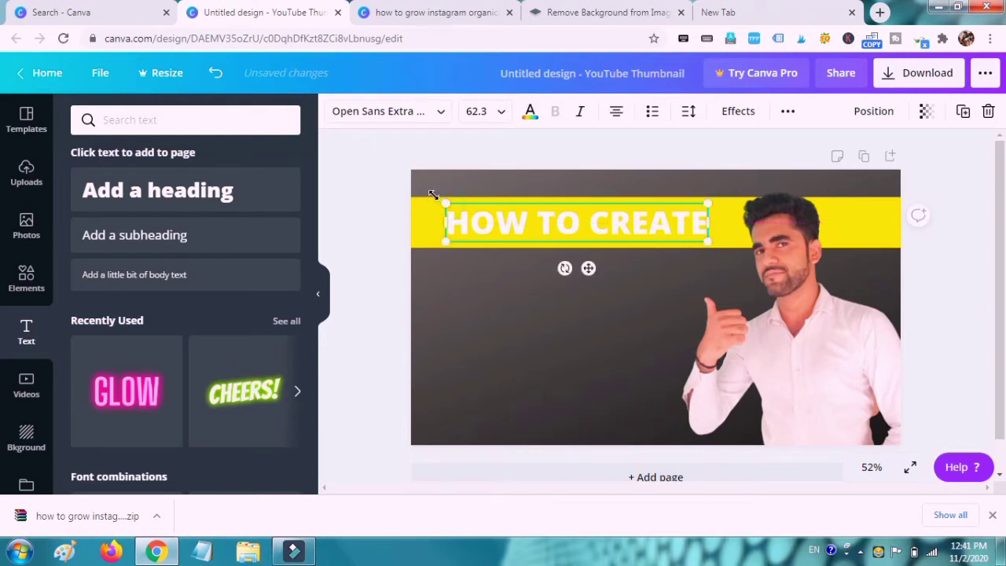
{"action": "left_click_drag", "start_coordinate": [432, 193], "coordinate": [432, 193]}
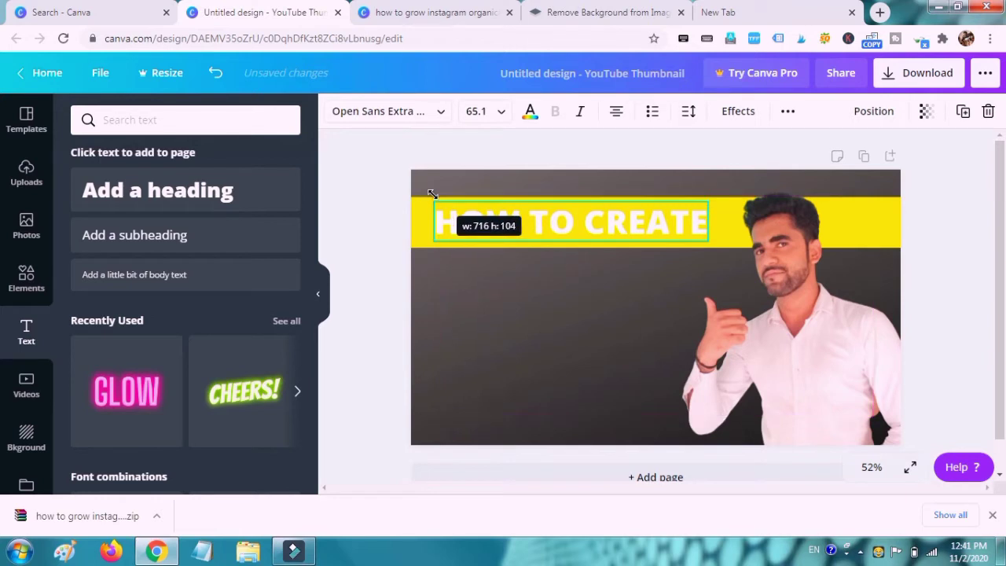
{"action": "left_click_drag", "start_coordinate": [567, 228], "coordinate": [568, 228]}
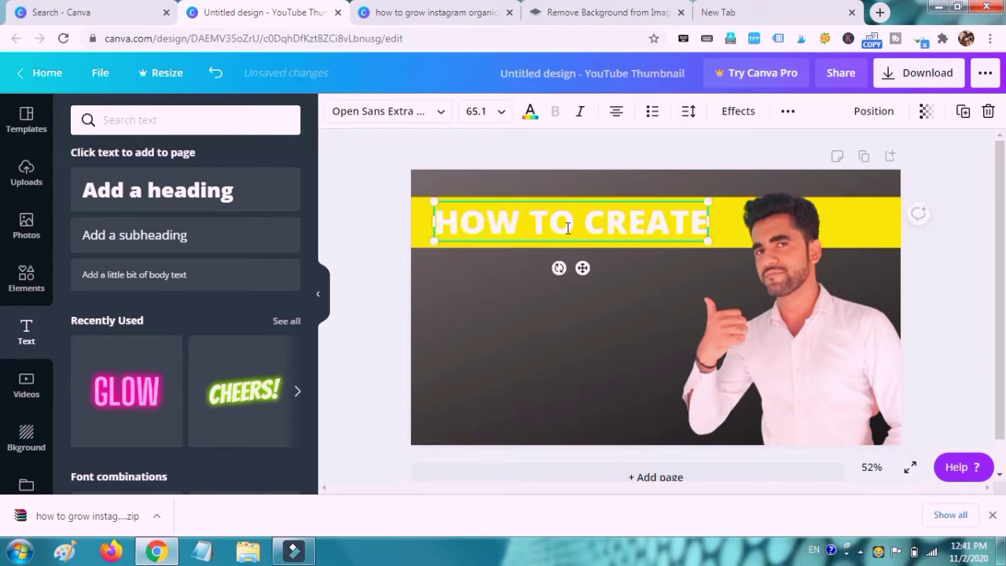
{"action": "left_click", "coordinate": [567, 228]}
Step: Make the heading text black and deselect it
{"action": "left_click", "coordinate": [531, 116]}
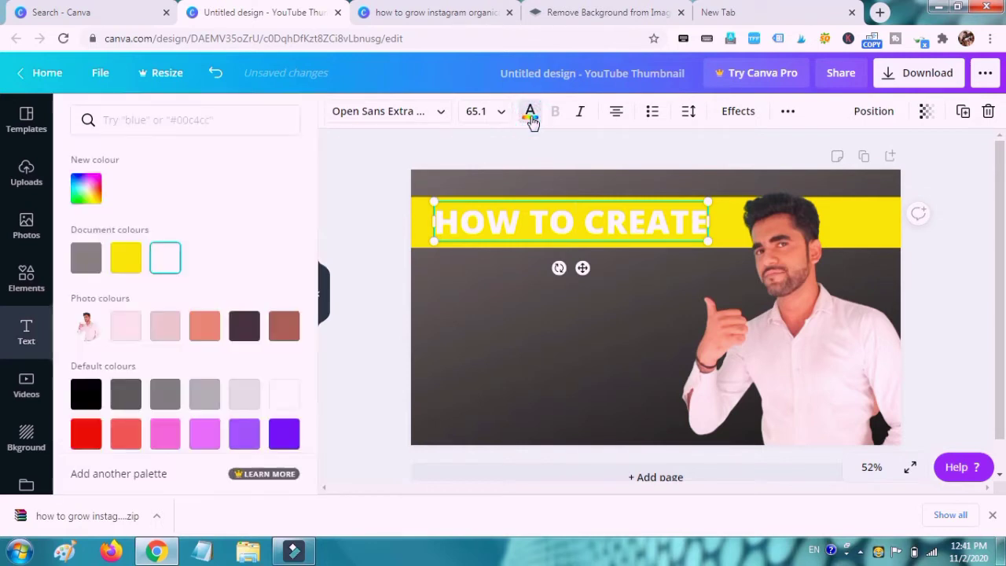
{"action": "left_click", "coordinate": [244, 325]}
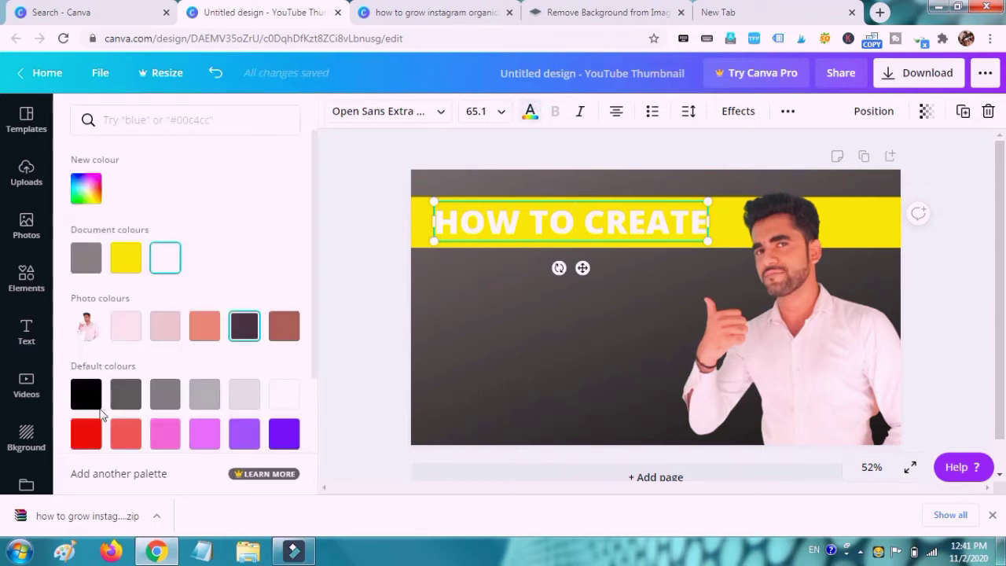
{"action": "left_click", "coordinate": [88, 401]}
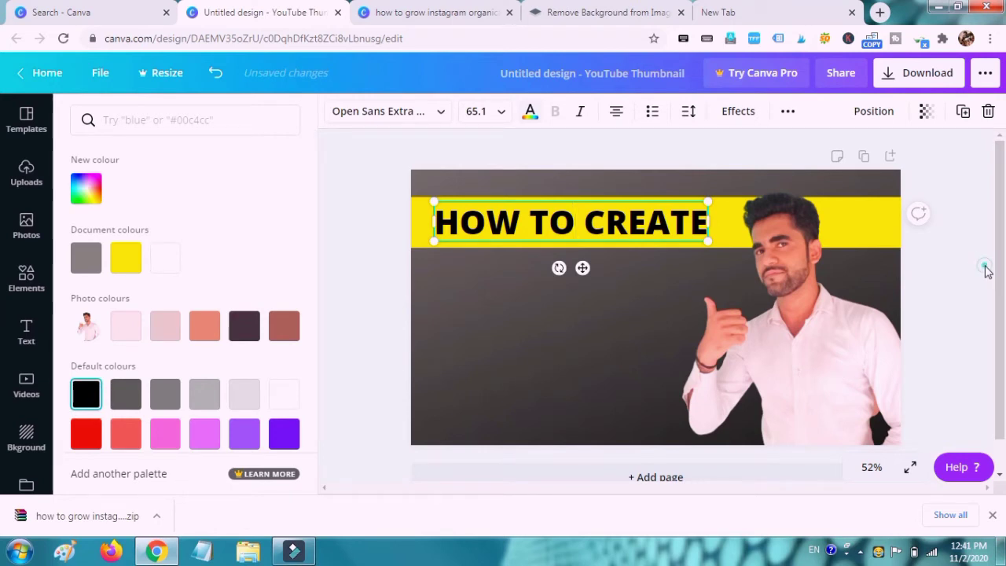
{"action": "key", "text": "Escape"}
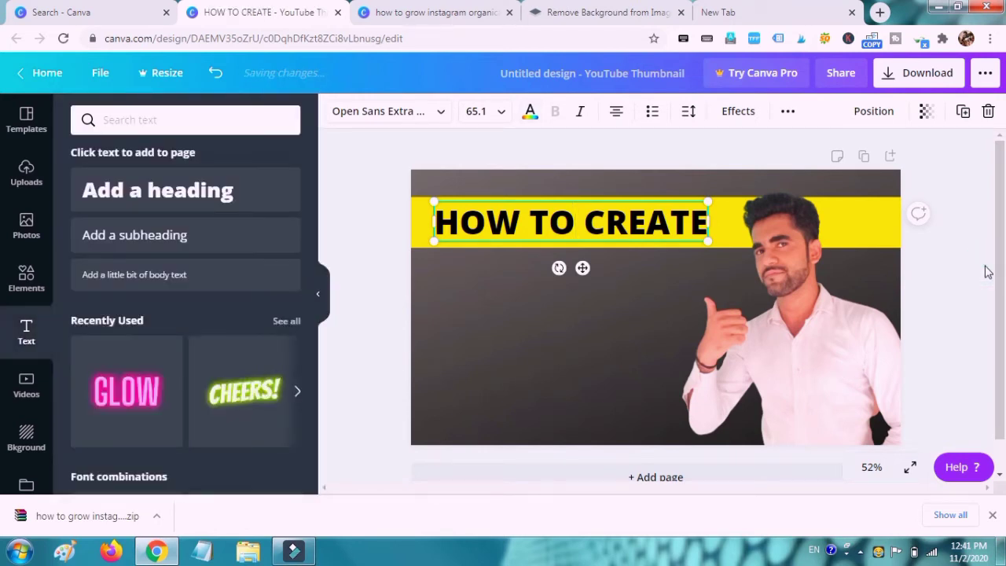
{"action": "key", "text": "Escape"}
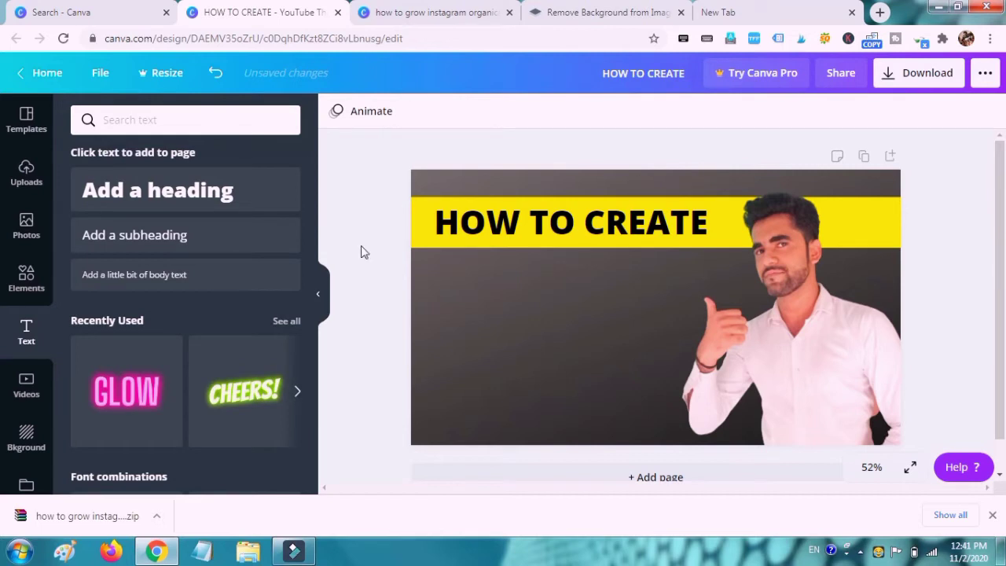
Step: Add the red YouTube play logo from Elements, shrink it and place it left under the banner
{"action": "left_click", "coordinate": [26, 277]}
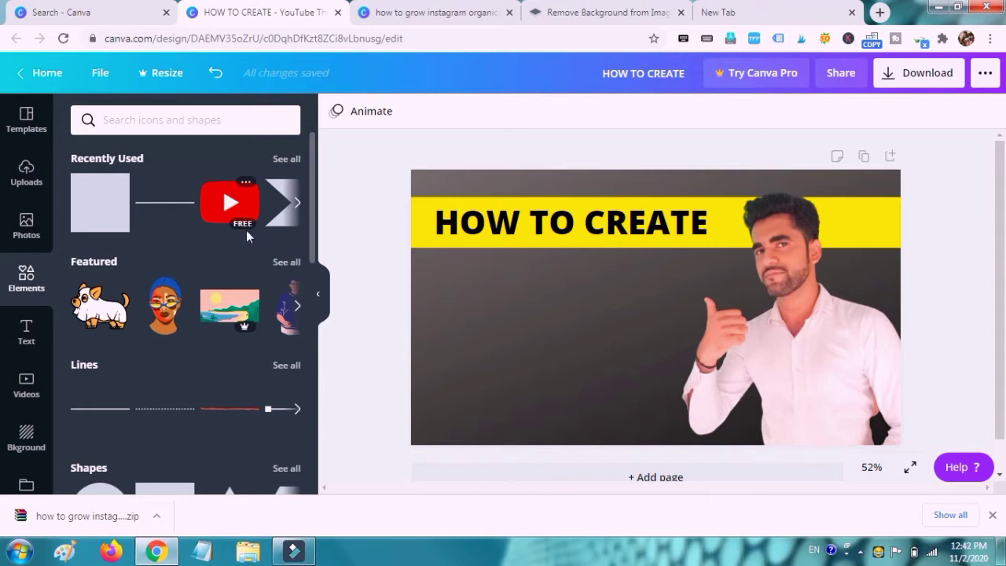
{"action": "left_click", "coordinate": [178, 120]}
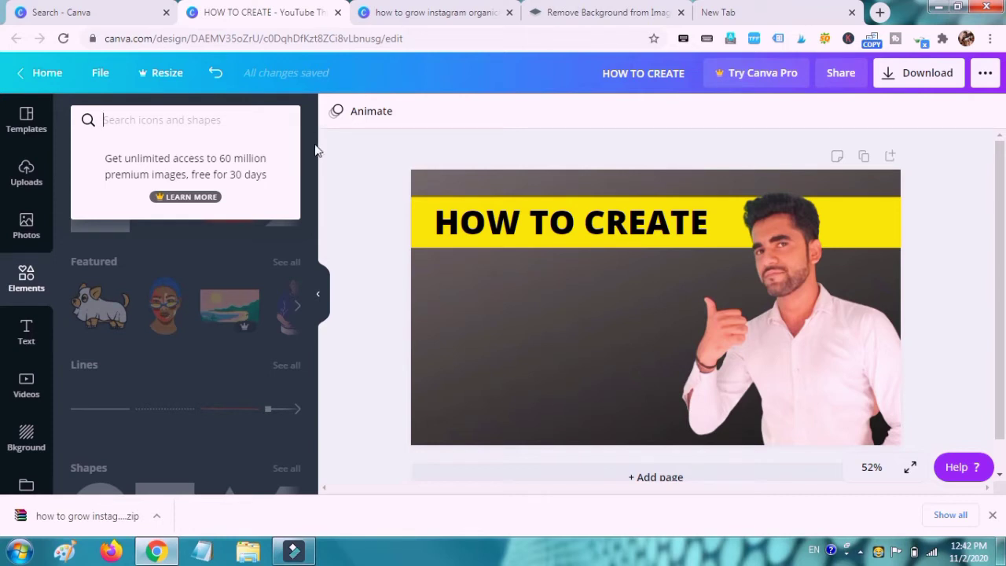
{"action": "left_click", "coordinate": [352, 168]}
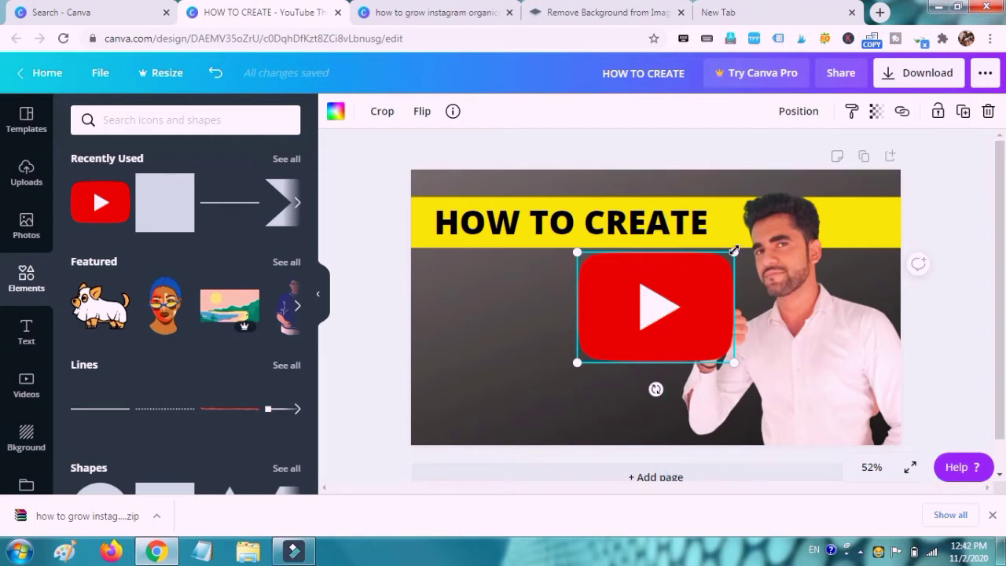
{"action": "left_click_drag", "start_coordinate": [627, 289], "coordinate": [633, 288]}
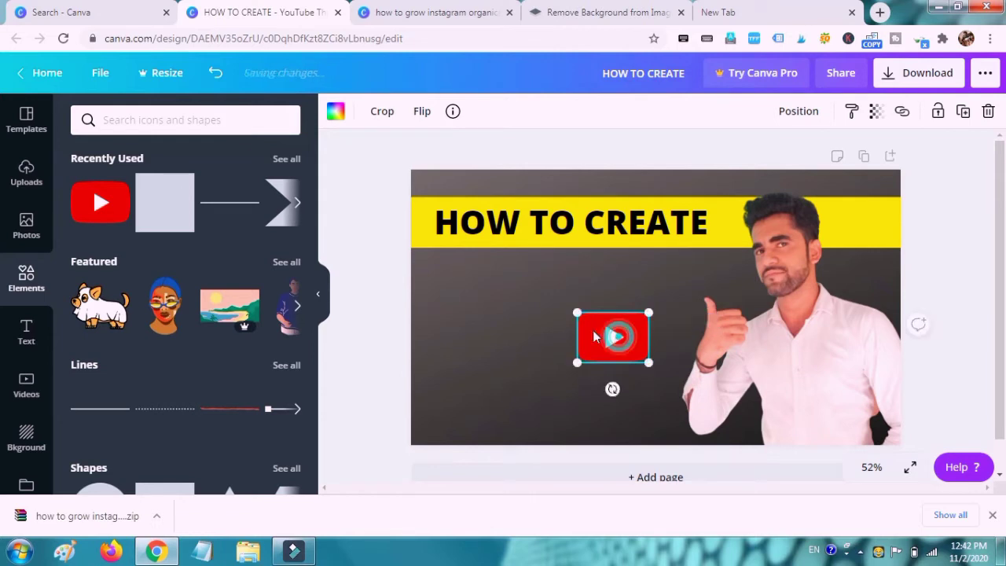
{"action": "left_click_drag", "start_coordinate": [613, 338], "coordinate": [481, 287]}
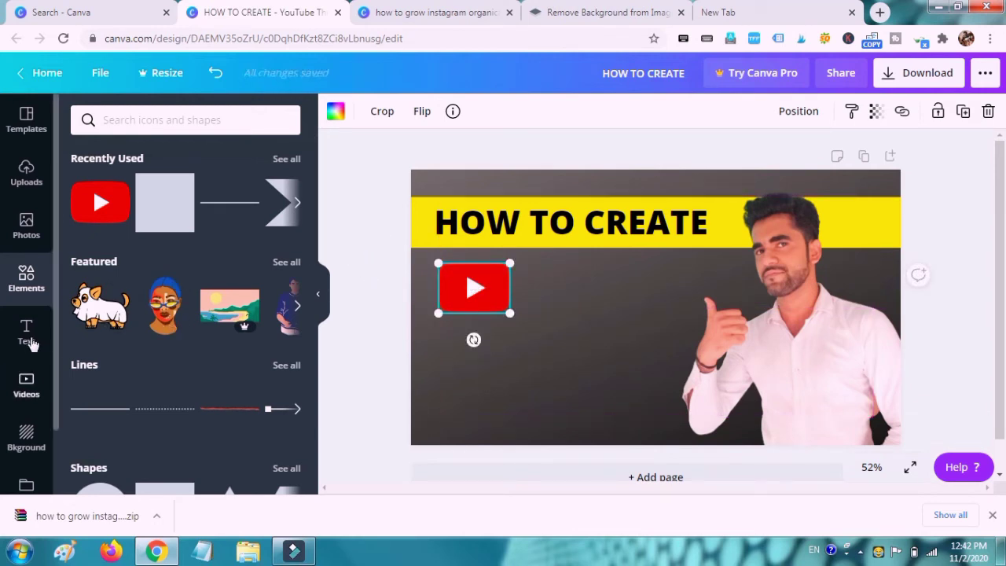
Step: Add a new heading text box reading 'YOUTUBE'
{"action": "left_click", "coordinate": [26, 336]}
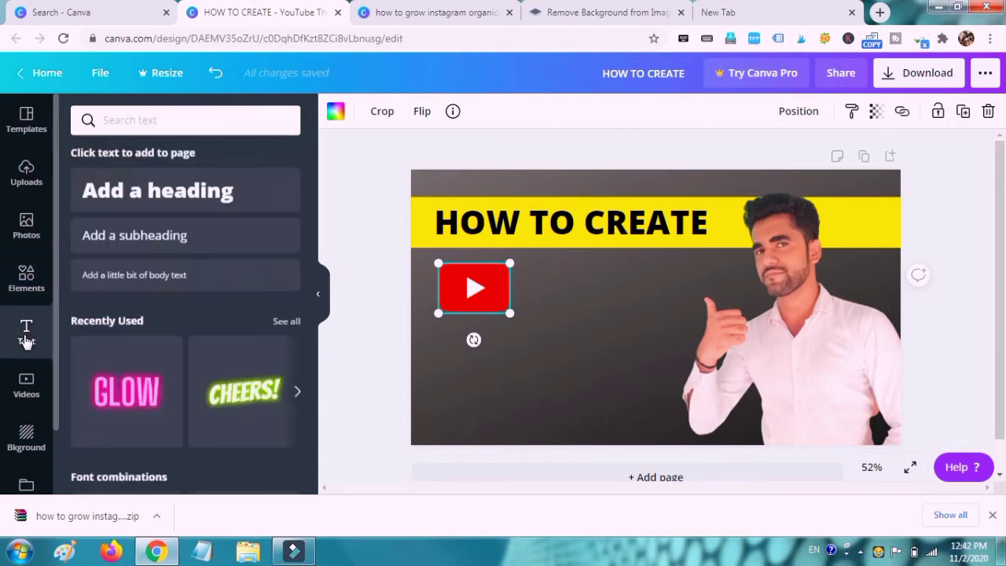
{"action": "left_click", "coordinate": [177, 198]}
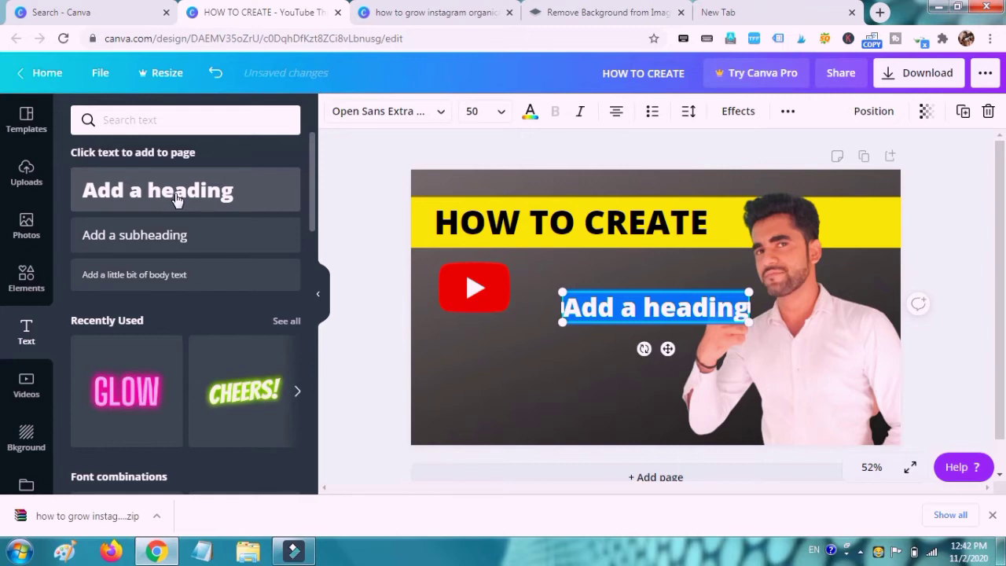
{"action": "type", "text": "YOUTU"}
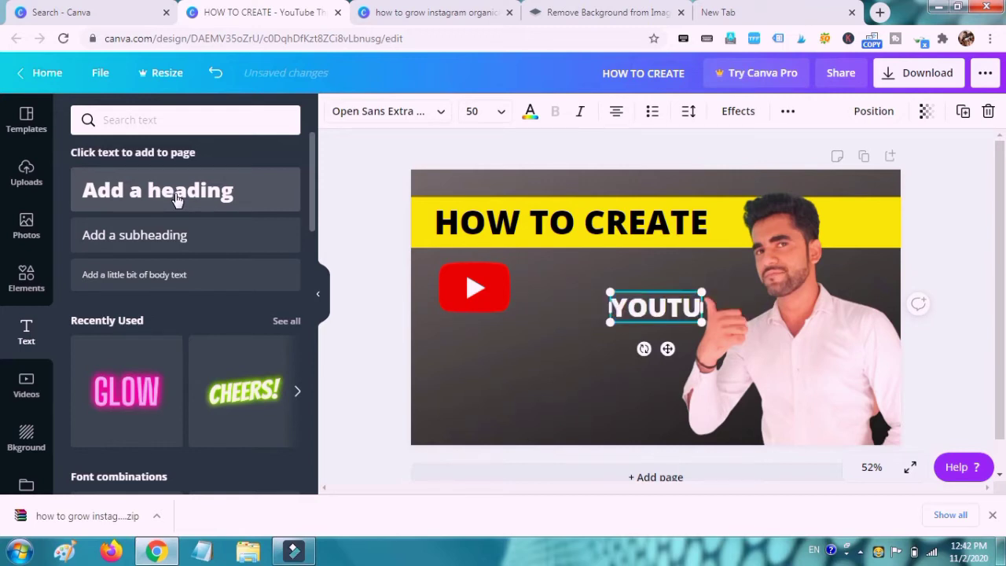
{"action": "type", "text": "BE"}
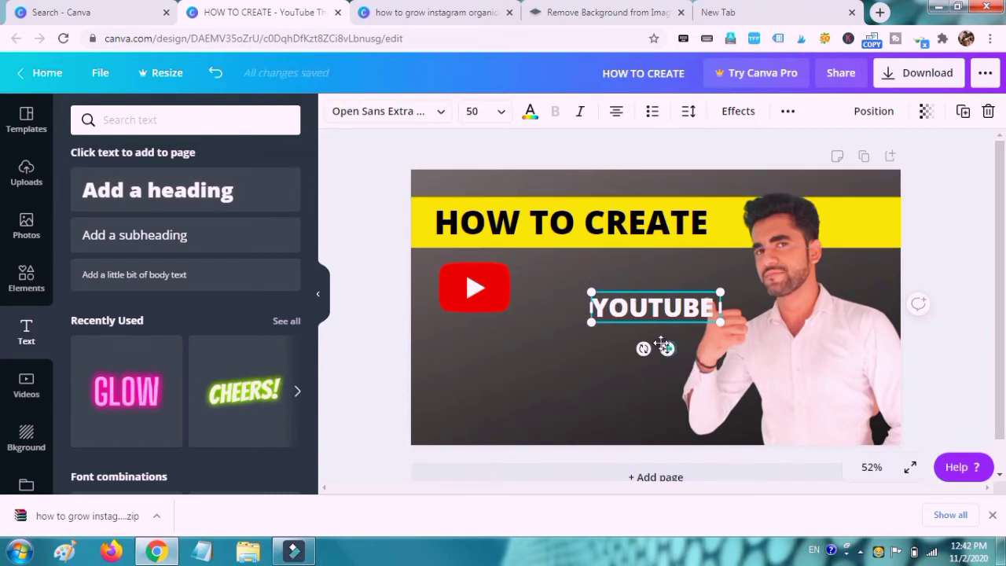
Step: Enlarge the YOUTUBE text to about 71.7 and position it beside the play logo
{"action": "left_click_drag", "start_coordinate": [577, 315], "coordinate": [595, 329]}
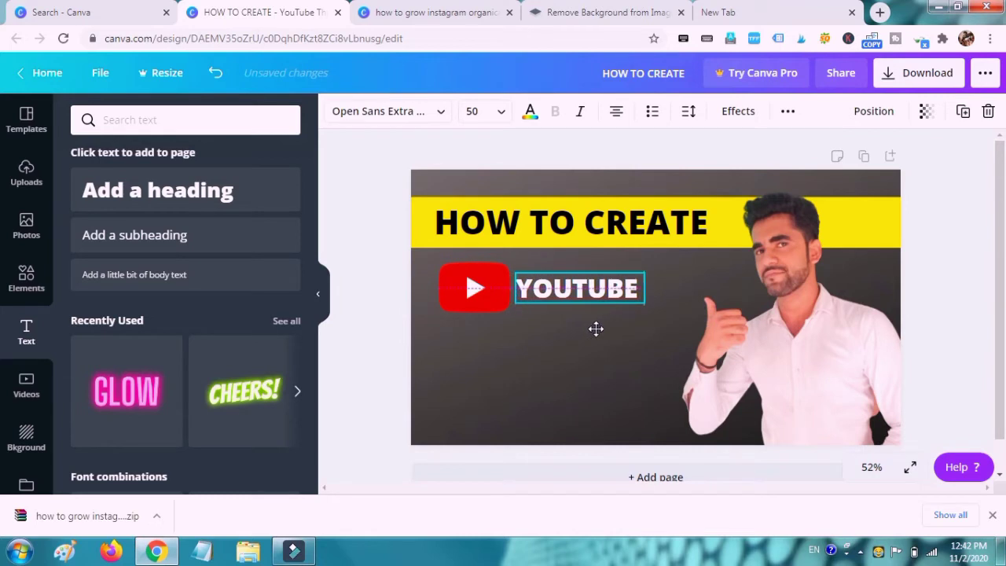
{"action": "left_click", "coordinate": [645, 292]}
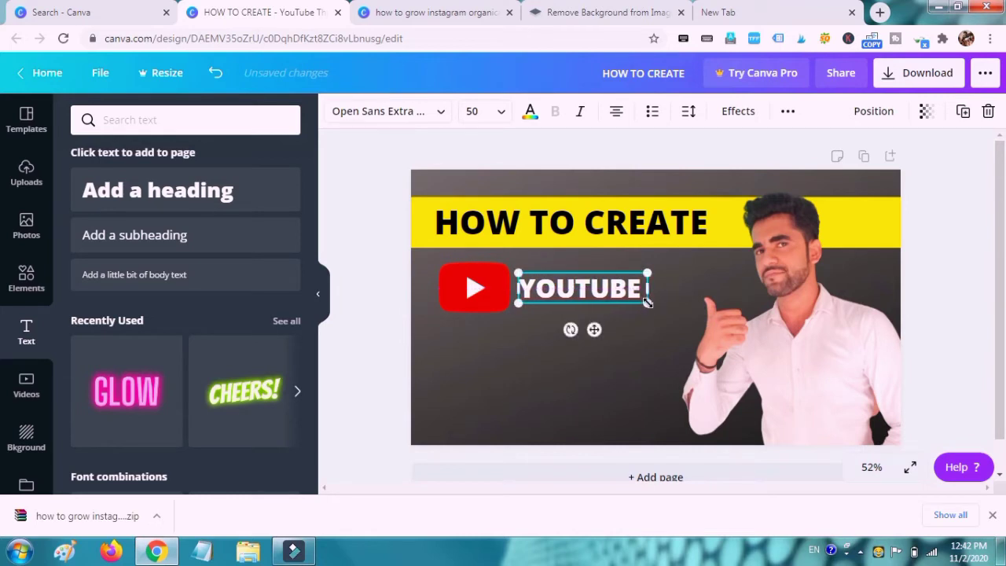
{"action": "left_click_drag", "start_coordinate": [673, 313], "coordinate": [688, 314]}
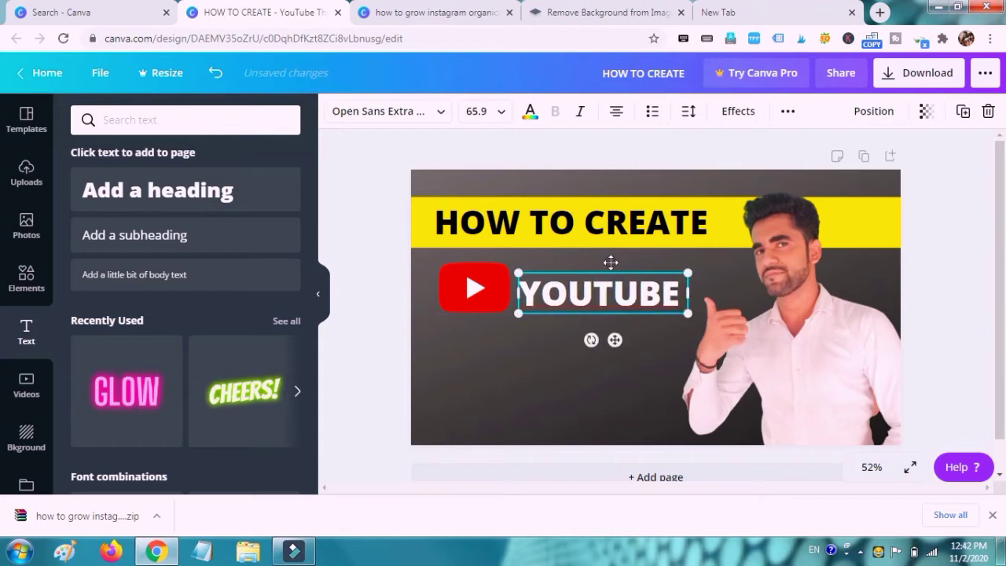
{"action": "left_click_drag", "start_coordinate": [611, 267], "coordinate": [610, 273]}
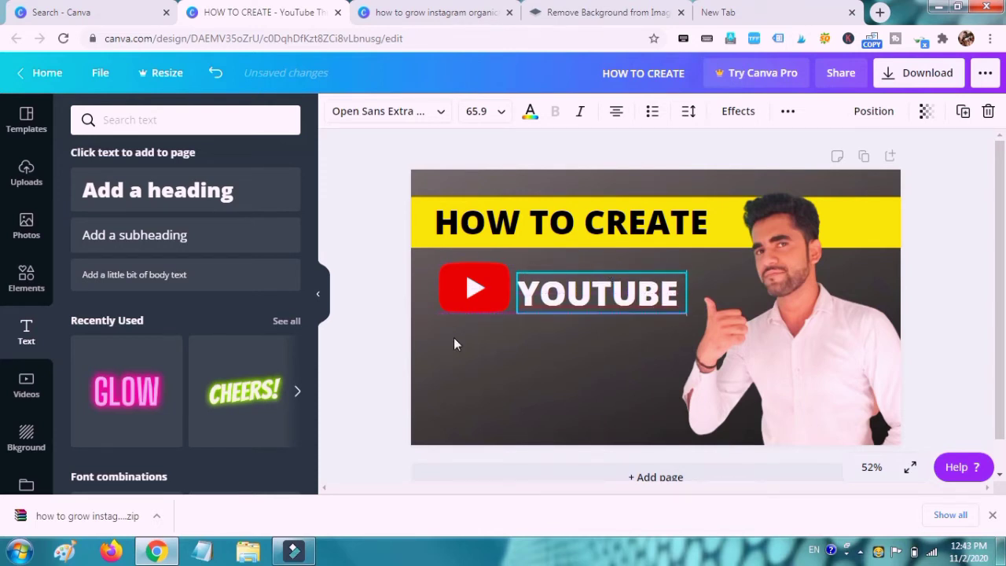
{"action": "left_click", "coordinate": [395, 313]}
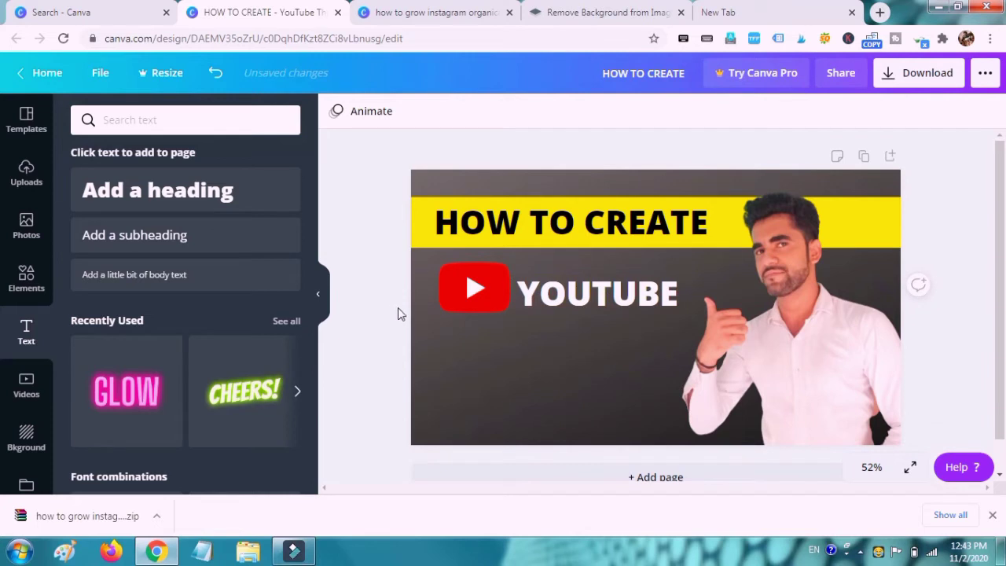
{"action": "left_click", "coordinate": [585, 282]}
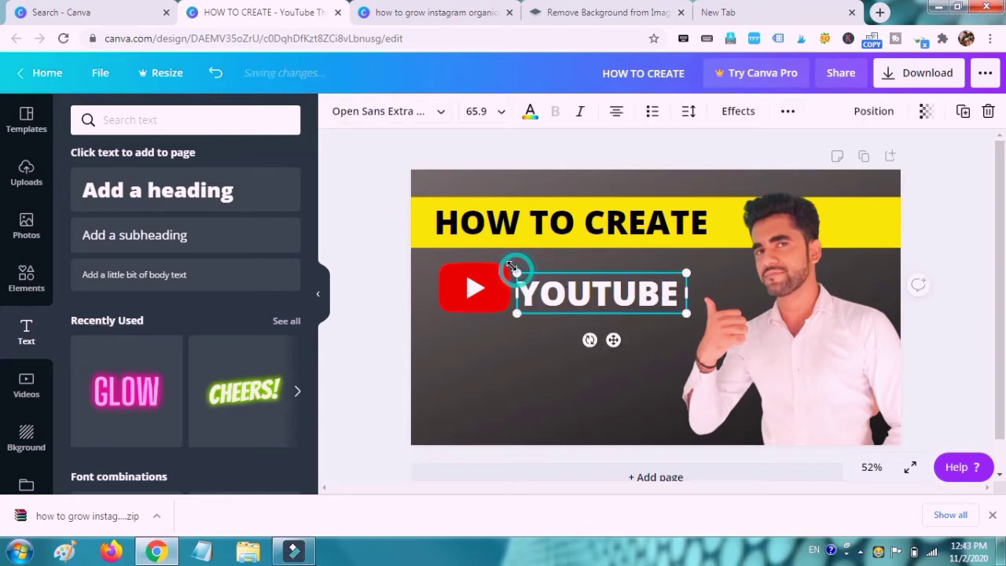
{"action": "left_click_drag", "start_coordinate": [506, 259], "coordinate": [503, 257]}
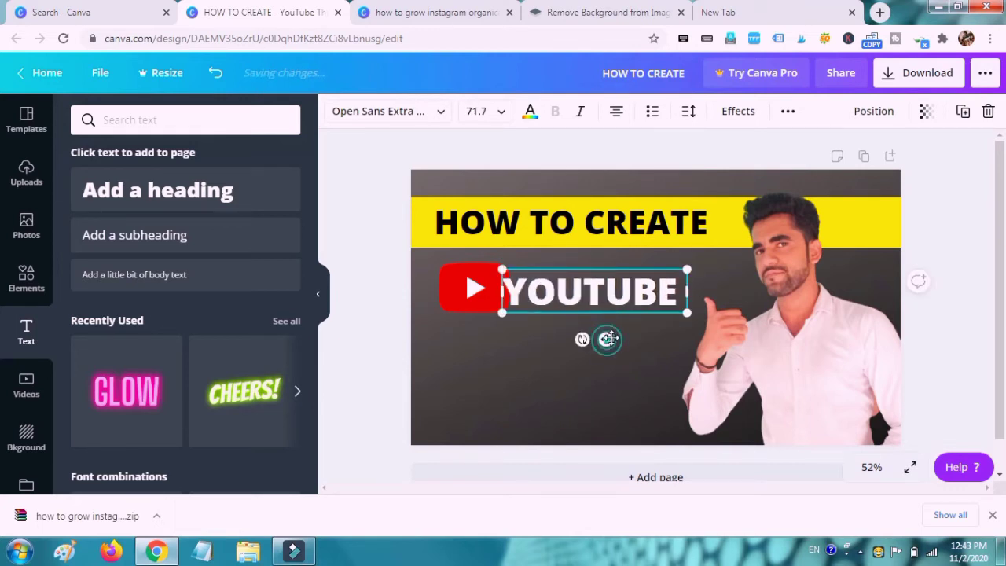
{"action": "left_click_drag", "start_coordinate": [621, 334], "coordinate": [619, 333]}
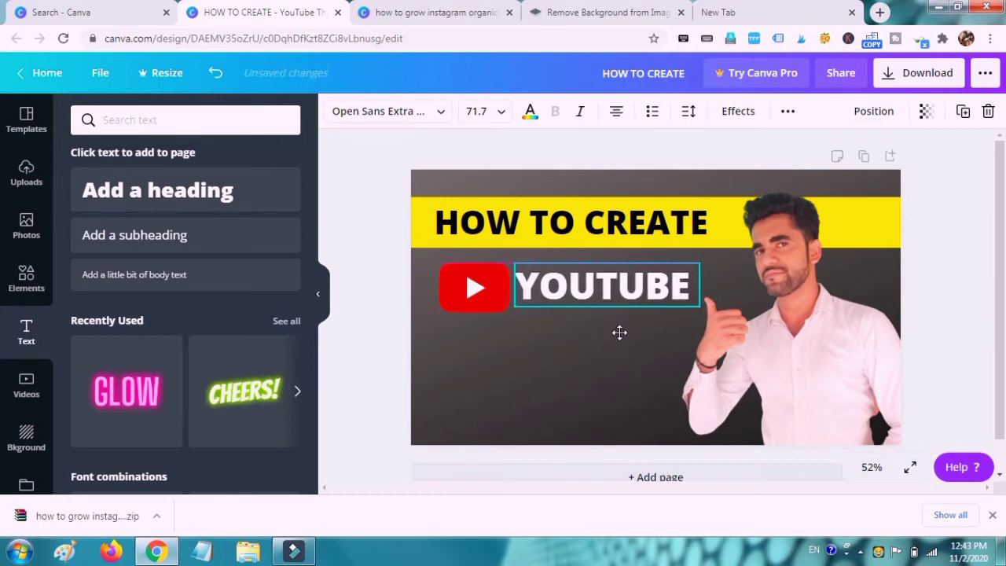
Step: Undo the accidental blue background and nudge the YOUTUBE text slightly down
{"action": "left_click", "coordinate": [374, 290]}
{"action": "left_click", "coordinate": [374, 290]}
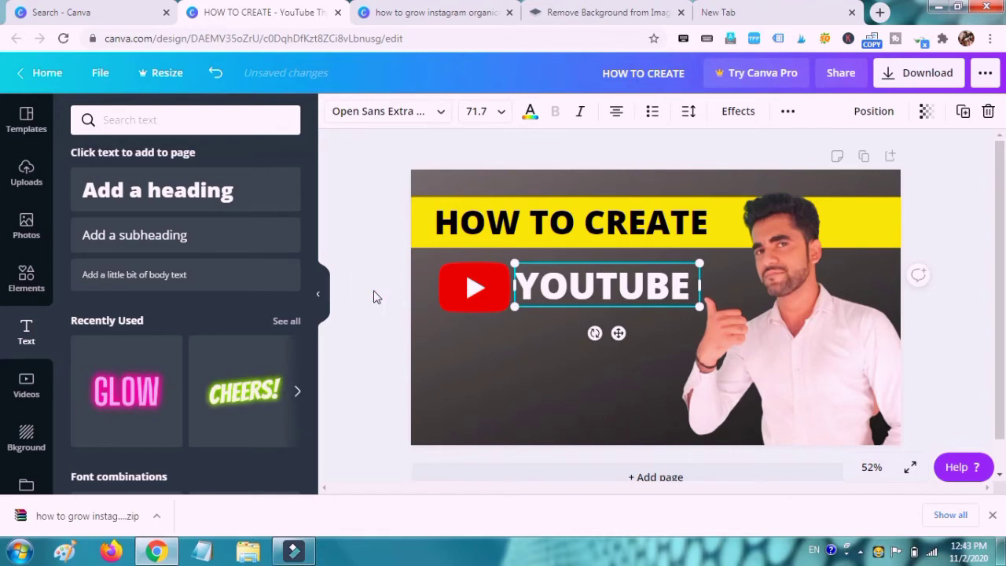
{"action": "left_click", "coordinate": [373, 291]}
{"action": "left_click", "coordinate": [373, 291]}
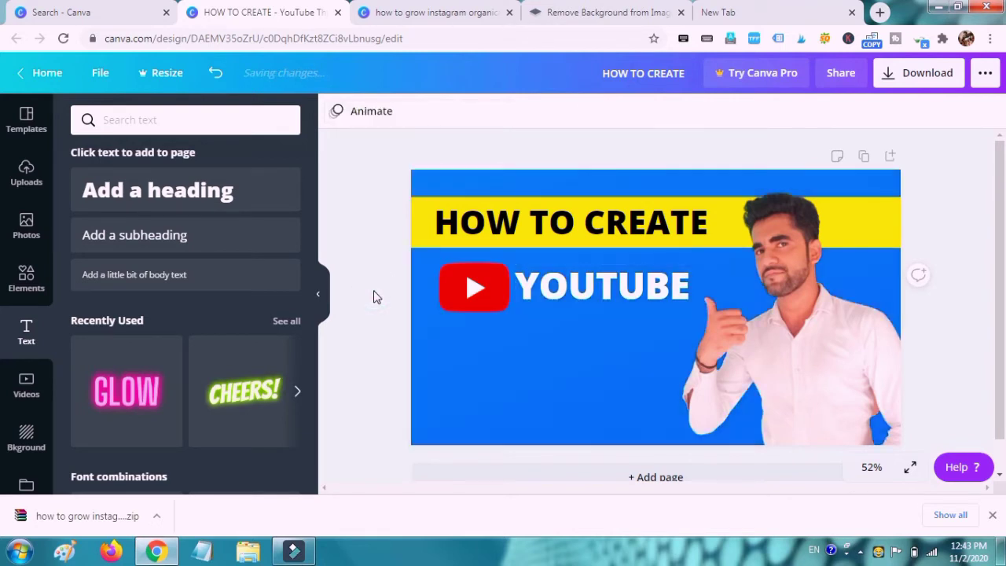
{"action": "left_click", "coordinate": [384, 274]}
{"action": "key", "text": "ctrl+z"}
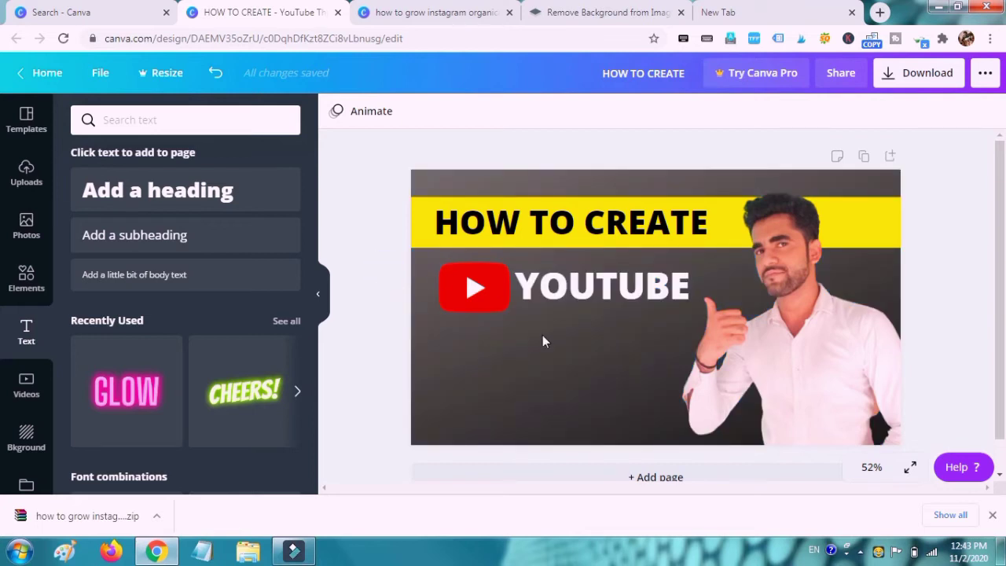
{"action": "left_click", "coordinate": [582, 276]}
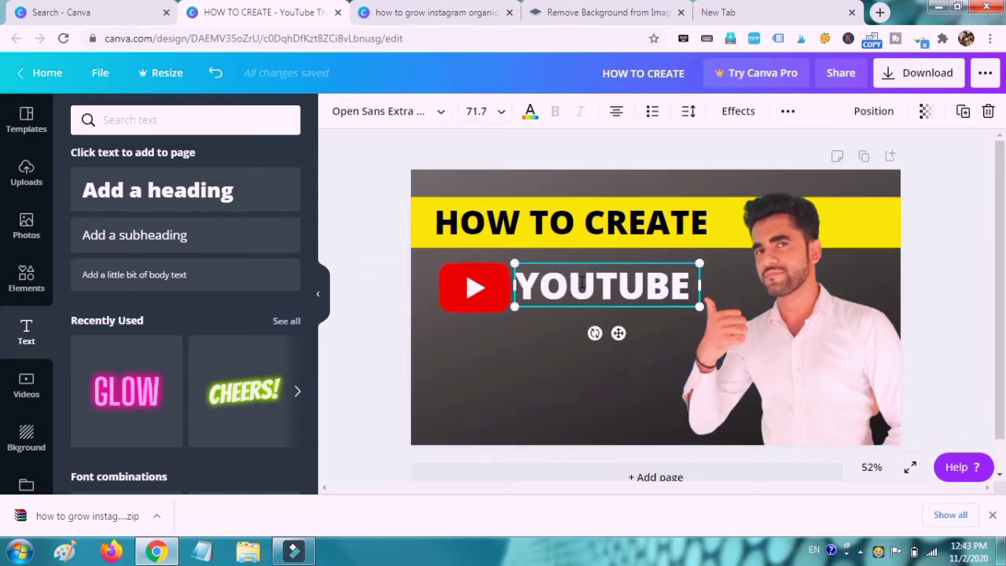
{"action": "left_click_drag", "start_coordinate": [580, 284], "coordinate": [580, 291]}
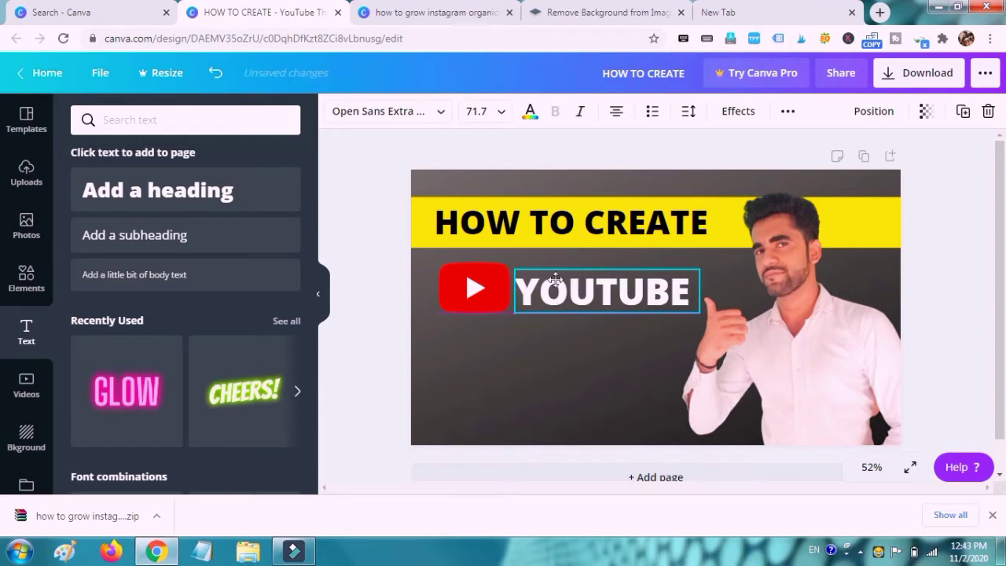
{"action": "left_click", "coordinate": [388, 275]}
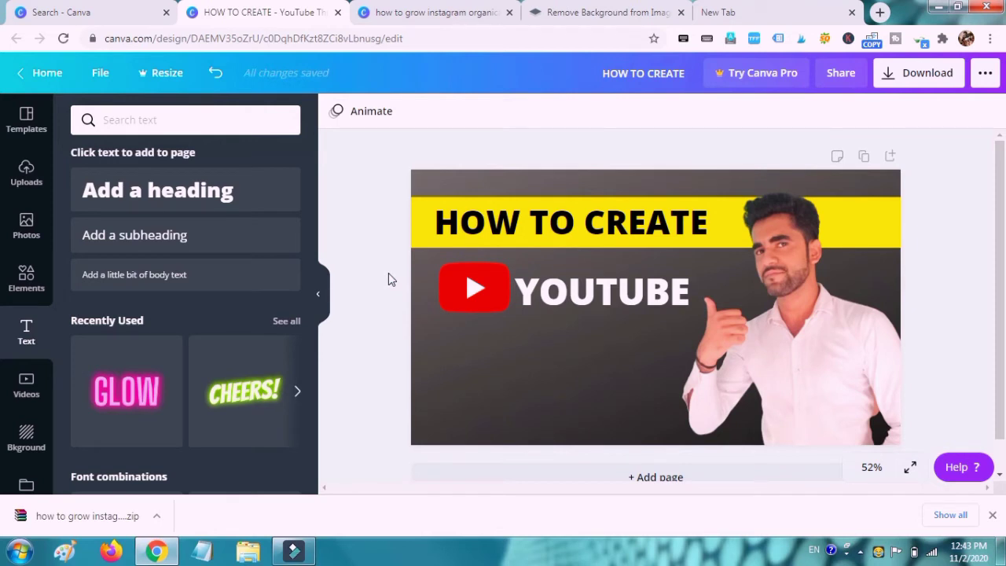
Step: Shrink the red play logo, then move the YOUTUBE text up and left so it sits level against it
{"action": "left_click", "coordinate": [506, 308]}
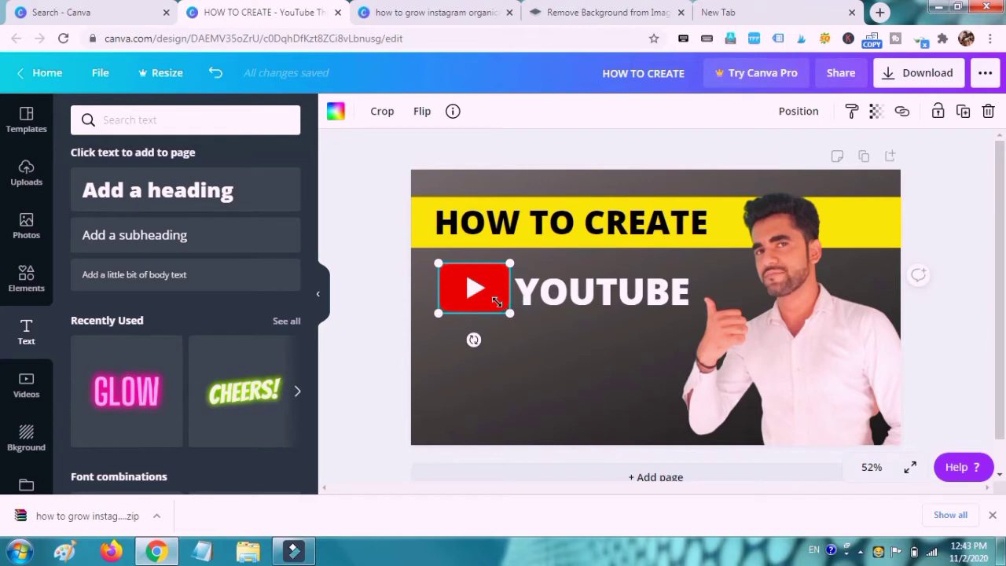
{"action": "left_click_drag", "start_coordinate": [495, 299], "coordinate": [470, 283]}
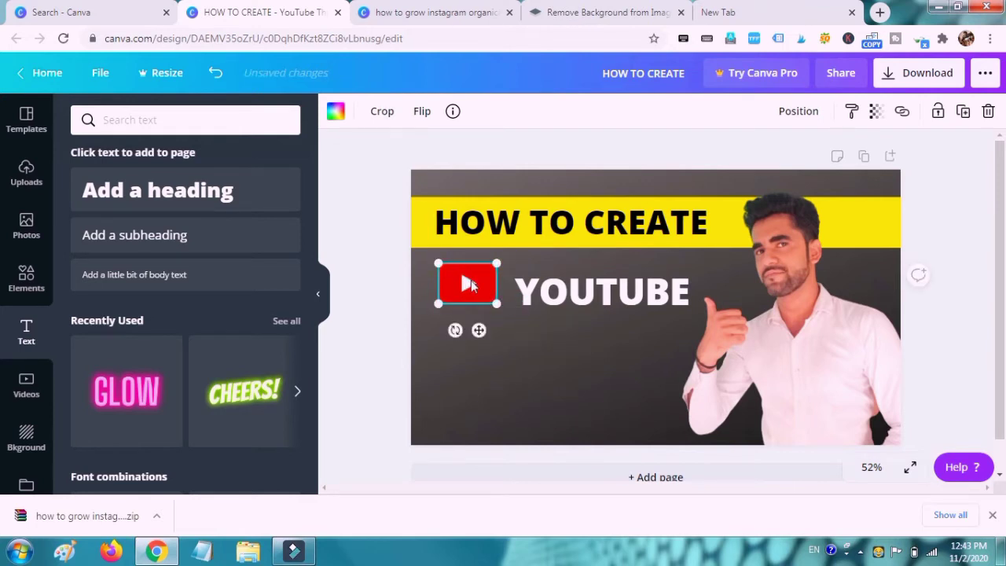
{"action": "left_click", "coordinate": [563, 292]}
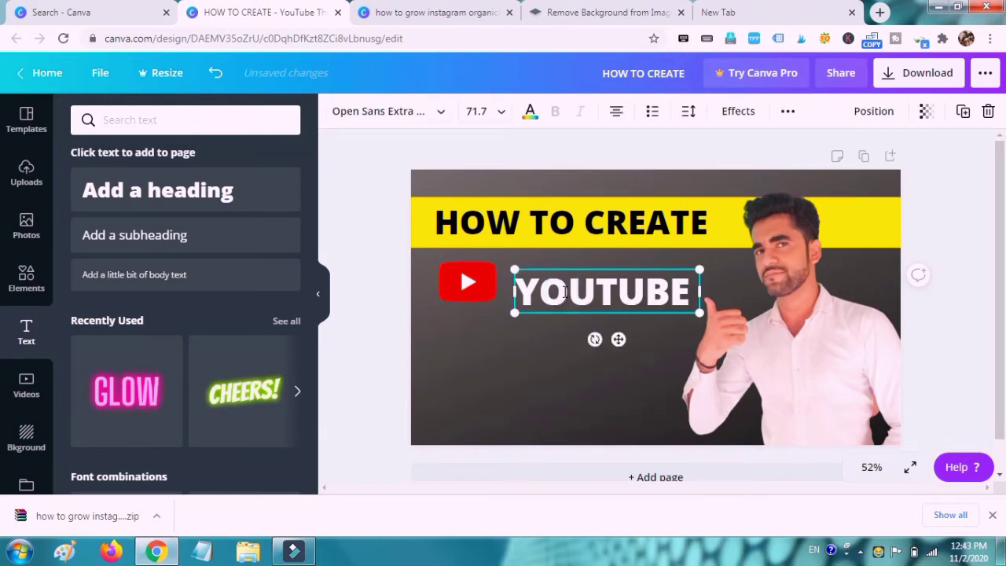
{"action": "key", "text": "ctrl+a"}
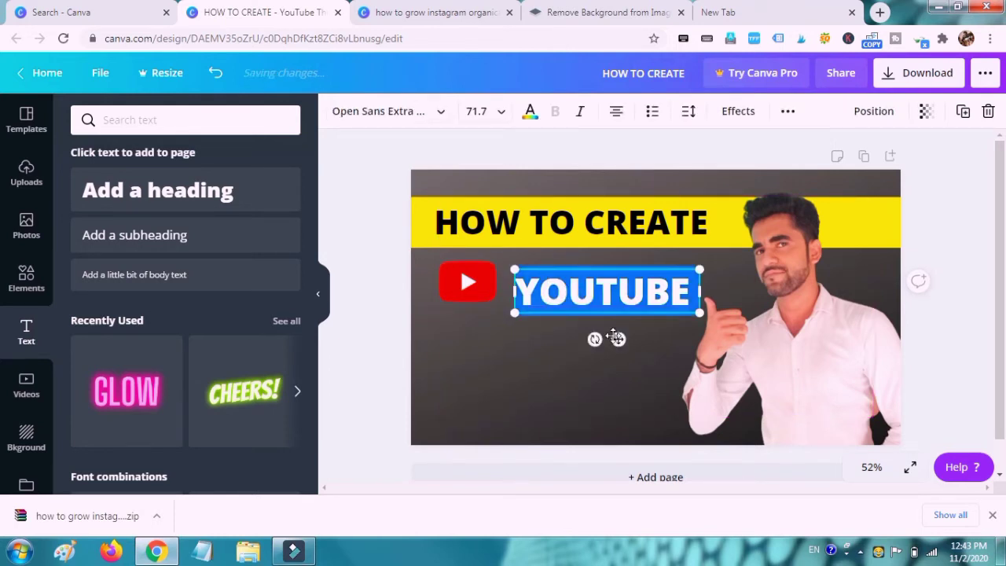
{"action": "left_click", "coordinate": [617, 338]}
{"action": "left_click_drag", "start_coordinate": [617, 338], "coordinate": [609, 326]}
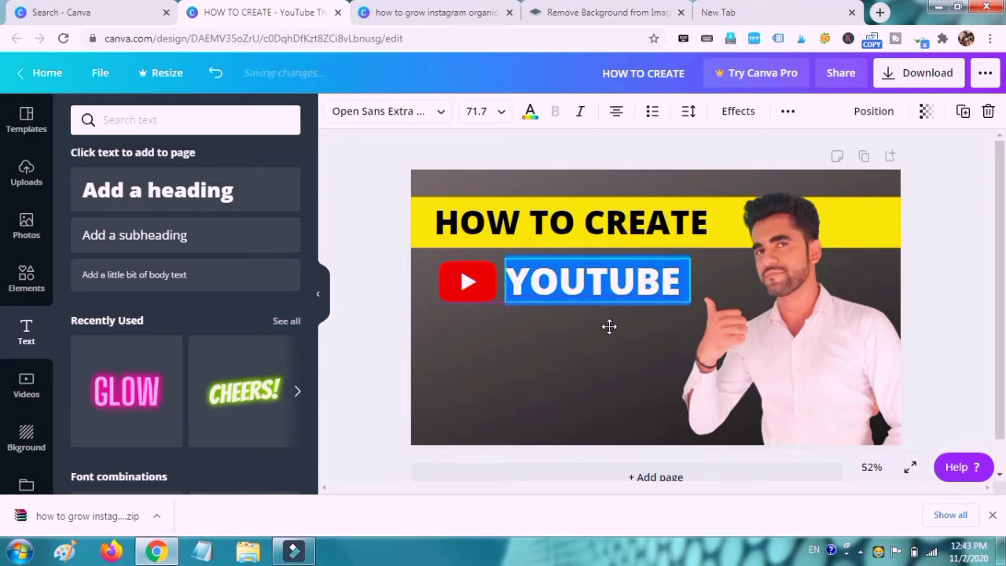
{"action": "left_click", "coordinate": [367, 296]}
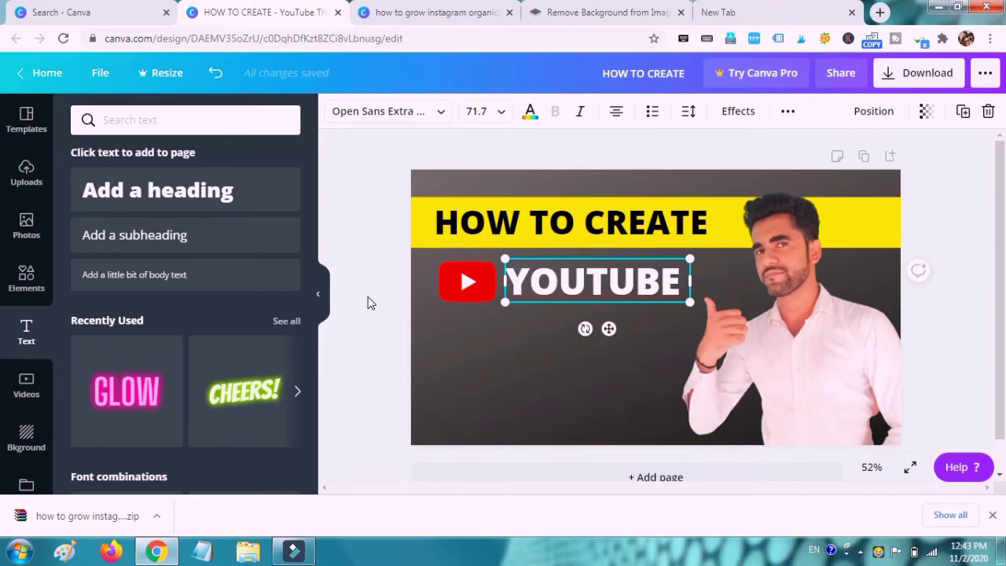
{"action": "left_click", "coordinate": [388, 306]}
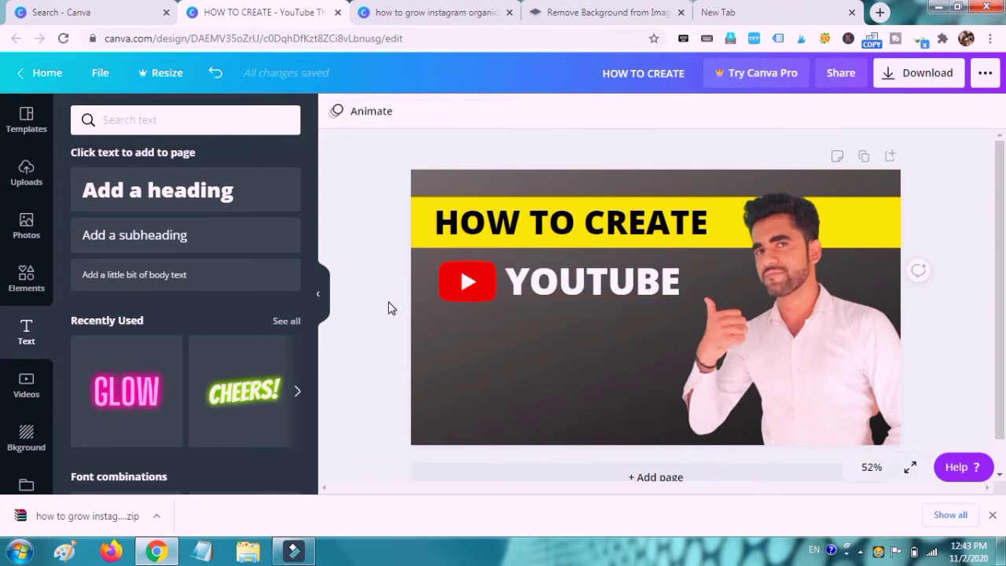
Step: Add a 'THUMBNAIL' heading and place it beneath YOUTUBE
{"action": "left_click", "coordinate": [202, 199]}
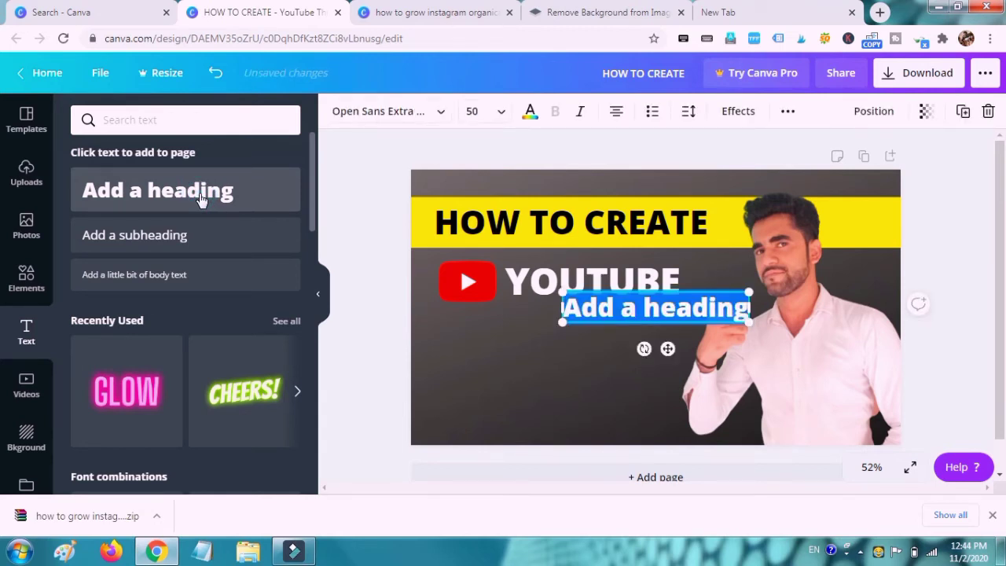
{"action": "type", "text": "THU"}
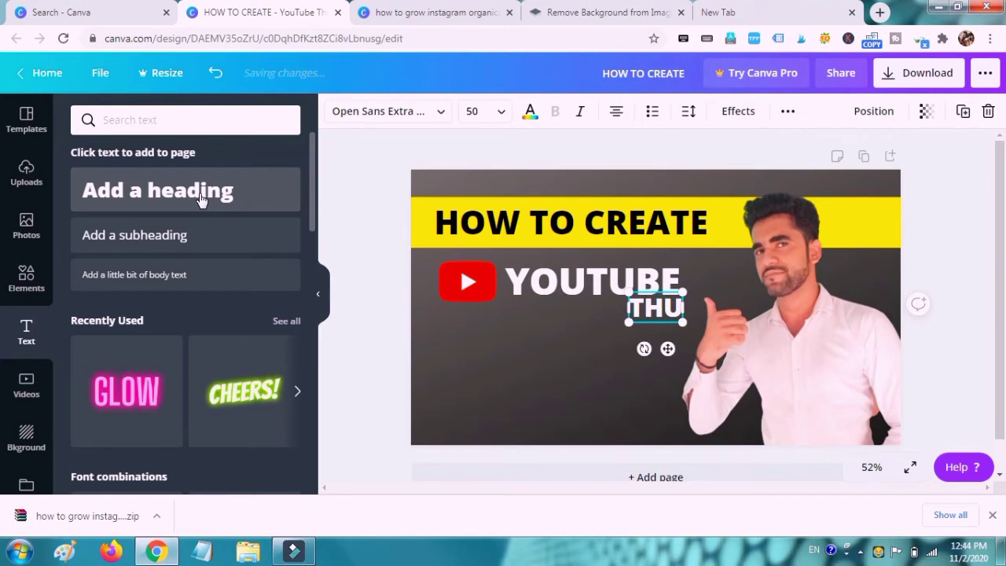
{"action": "type", "text": "MBNAIL"}
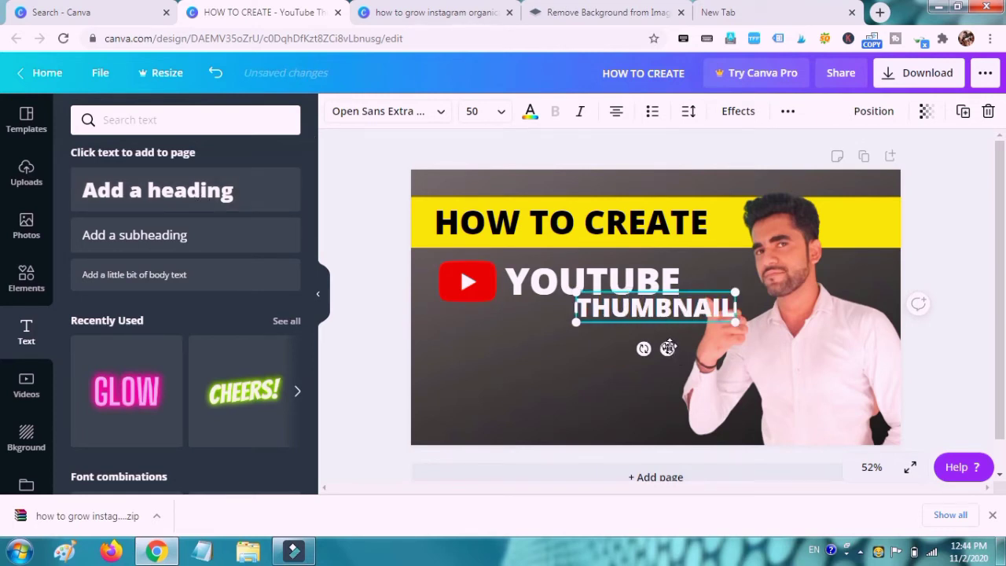
{"action": "left_click_drag", "start_coordinate": [667, 349], "coordinate": [530, 363]}
{"action": "left_click_drag", "start_coordinate": [598, 340], "coordinate": [598, 338]}
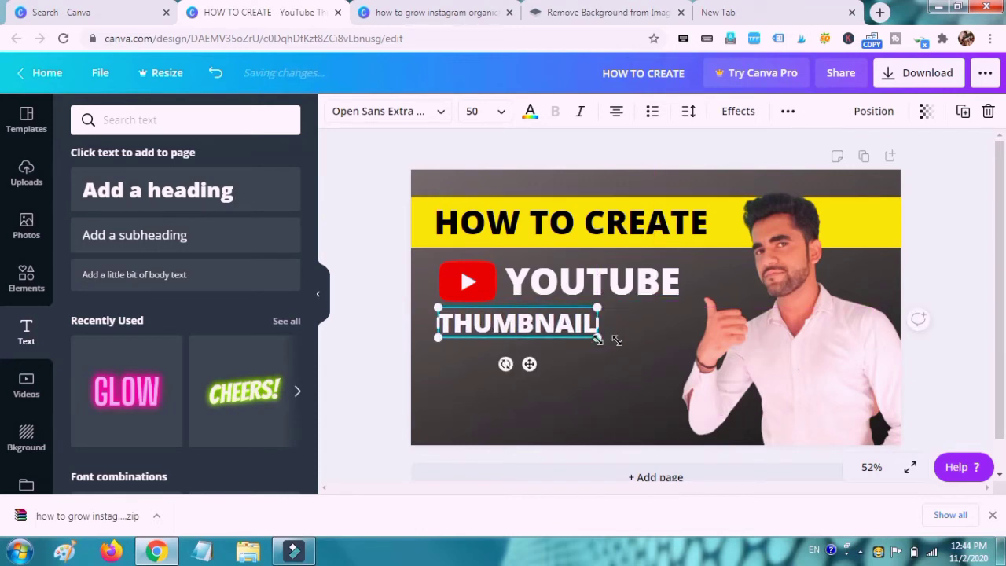
Step: Resize THUMBNAIL to match the YOUTUBE width and nudge it up closer, undoing a stray change
{"action": "left_click_drag", "start_coordinate": [679, 359], "coordinate": [690, 359]}
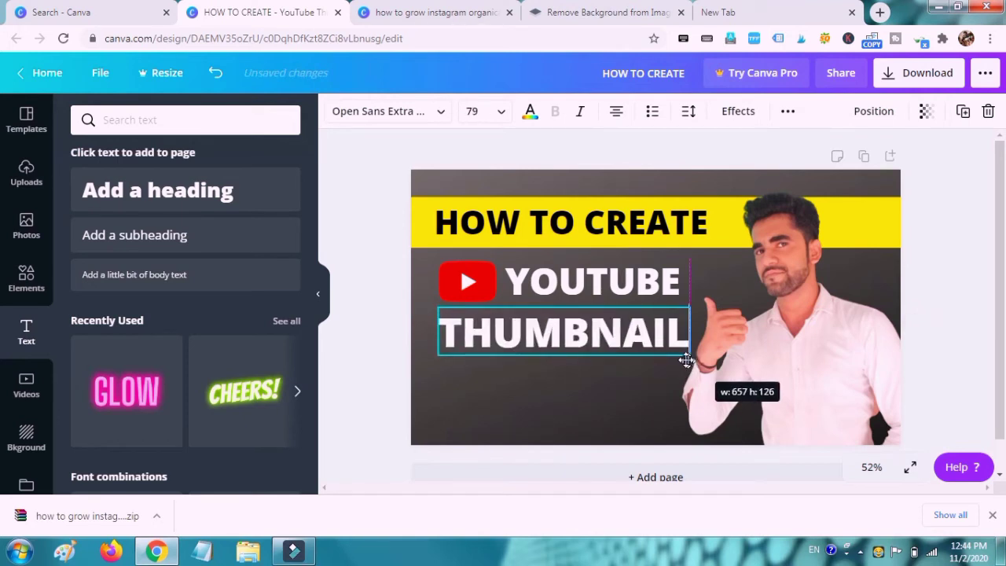
{"action": "left_click_drag", "start_coordinate": [690, 359], "coordinate": [677, 358]}
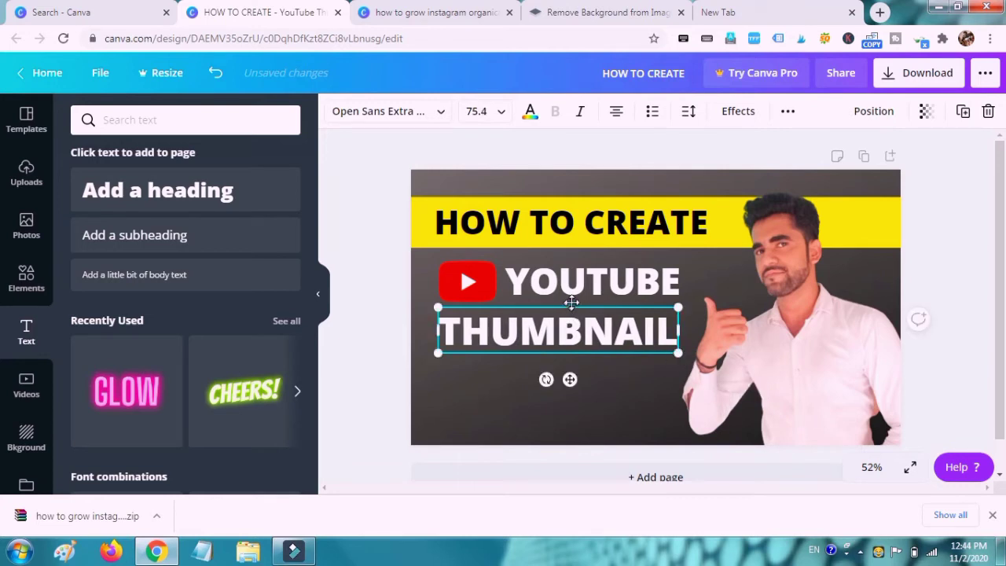
{"action": "left_click_drag", "start_coordinate": [575, 298], "coordinate": [576, 293]}
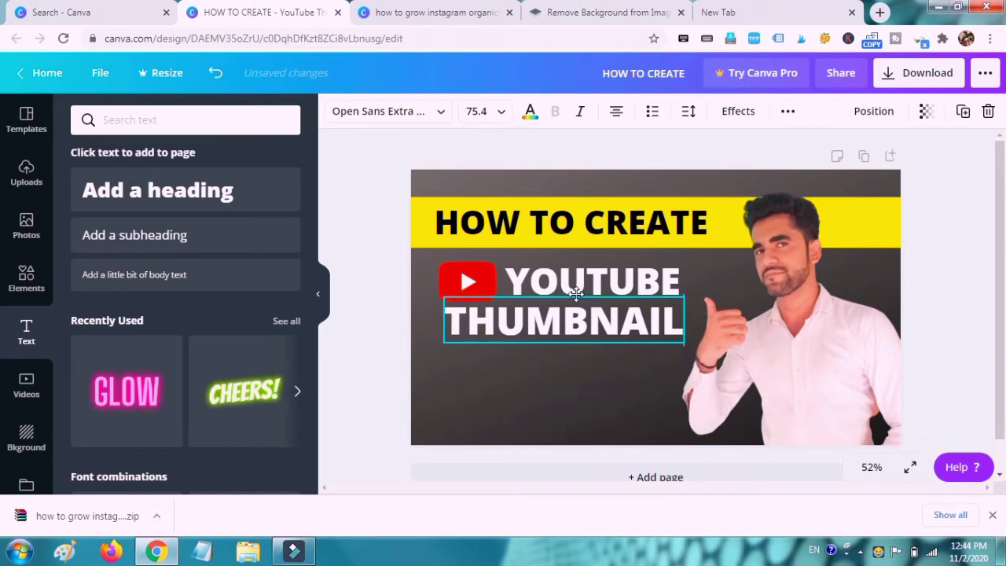
{"action": "left_click", "coordinate": [371, 292]}
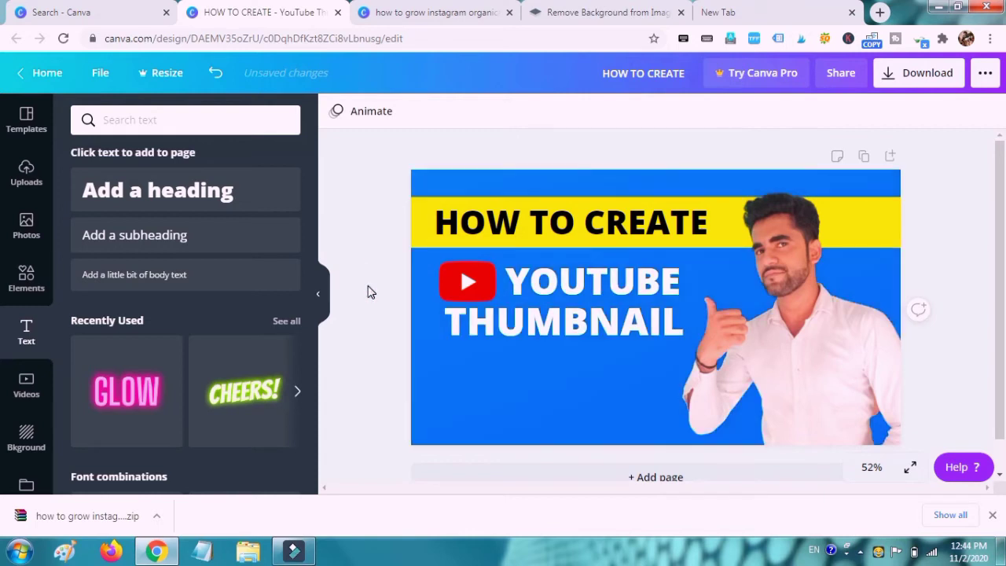
{"action": "left_click", "coordinate": [368, 286]}
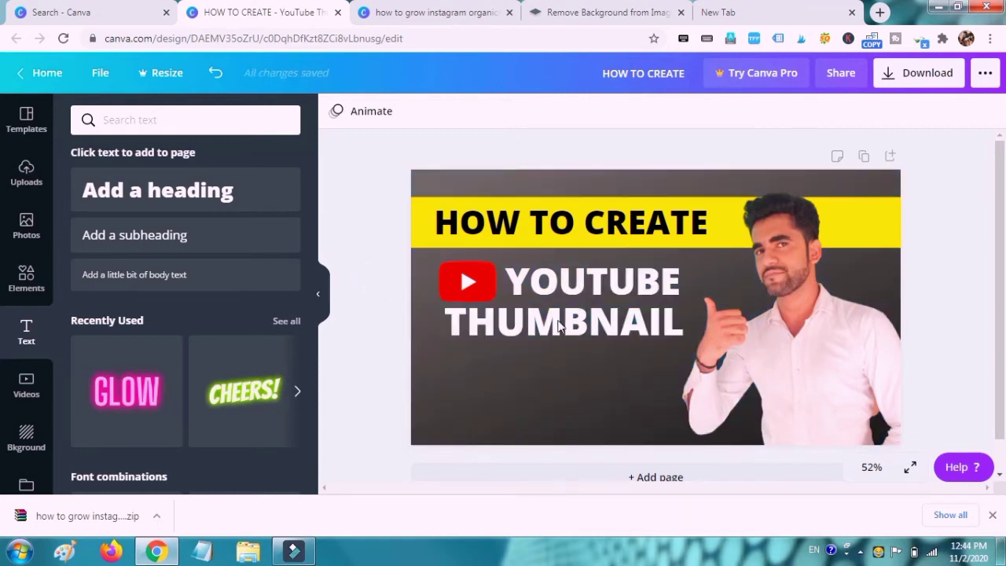
{"action": "left_click", "coordinate": [374, 268]}
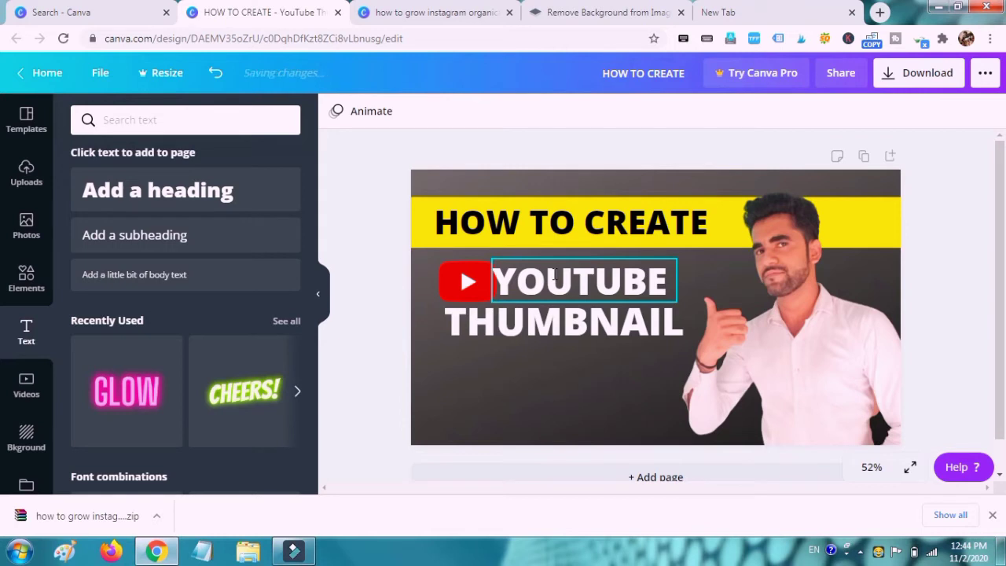
{"action": "key", "text": "ctrl+z"}
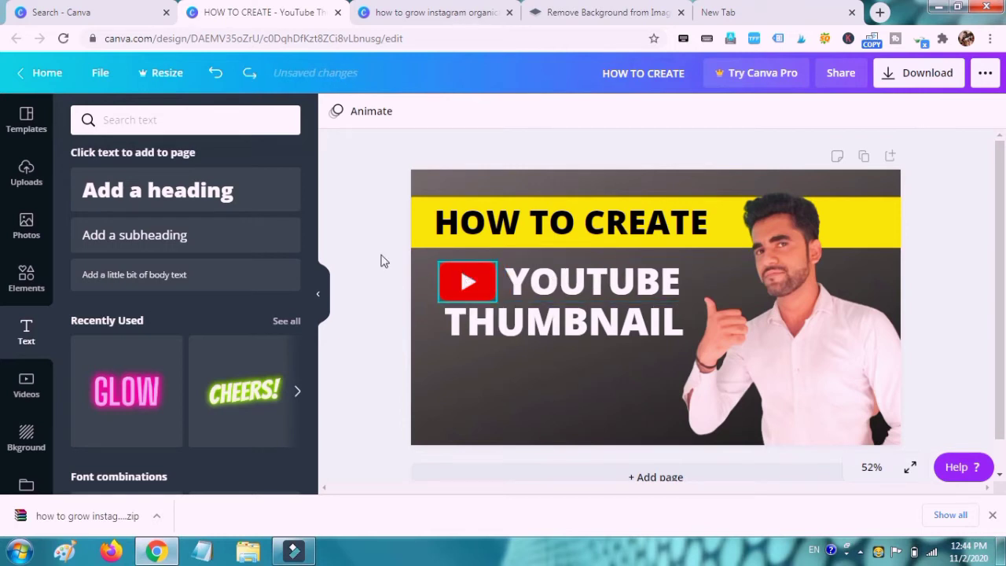
{"action": "left_click", "coordinate": [381, 254]}
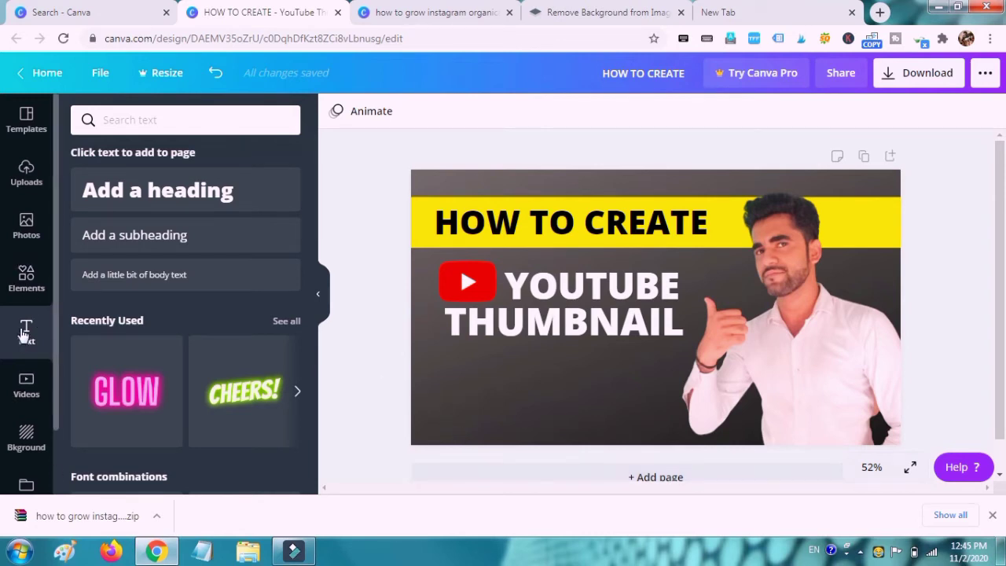
Step: Add a grey line below THUMBNAIL and stretch it to the page's right edge
{"action": "left_click", "coordinate": [49, 268]}
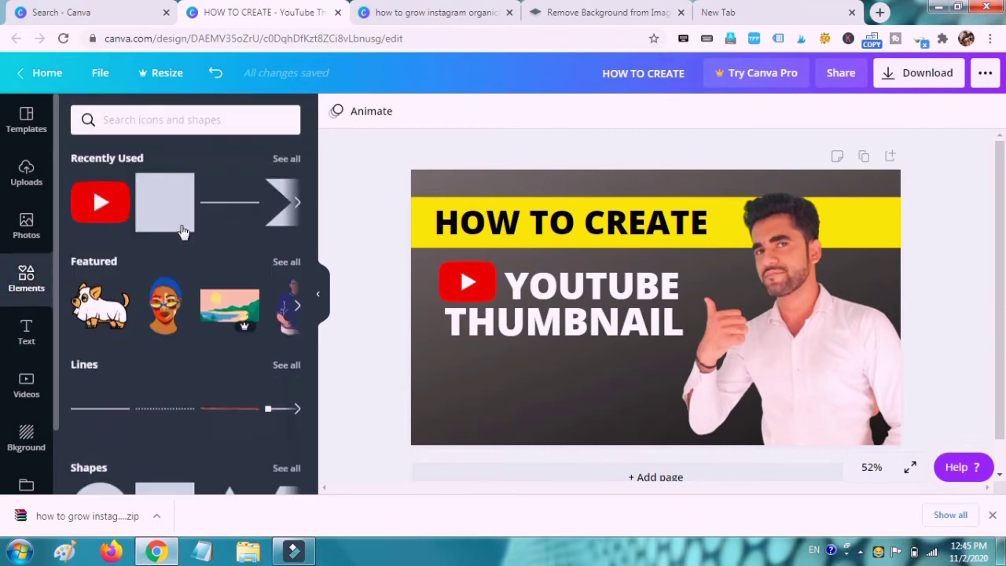
{"action": "left_click", "coordinate": [226, 210]}
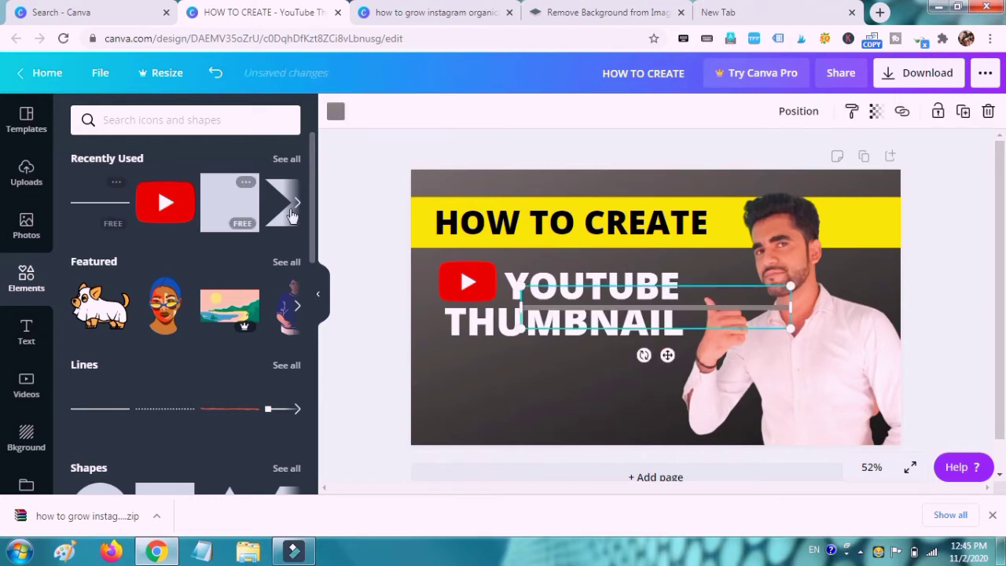
{"action": "mouse_move", "coordinate": [638, 314]}
{"action": "left_mouse_down"}
{"action": "mouse_move", "coordinate": [478, 353]}
{"action": "mouse_move", "coordinate": [542, 359]}
{"action": "mouse_move", "coordinate": [527, 358]}
{"action": "left_mouse_up"}
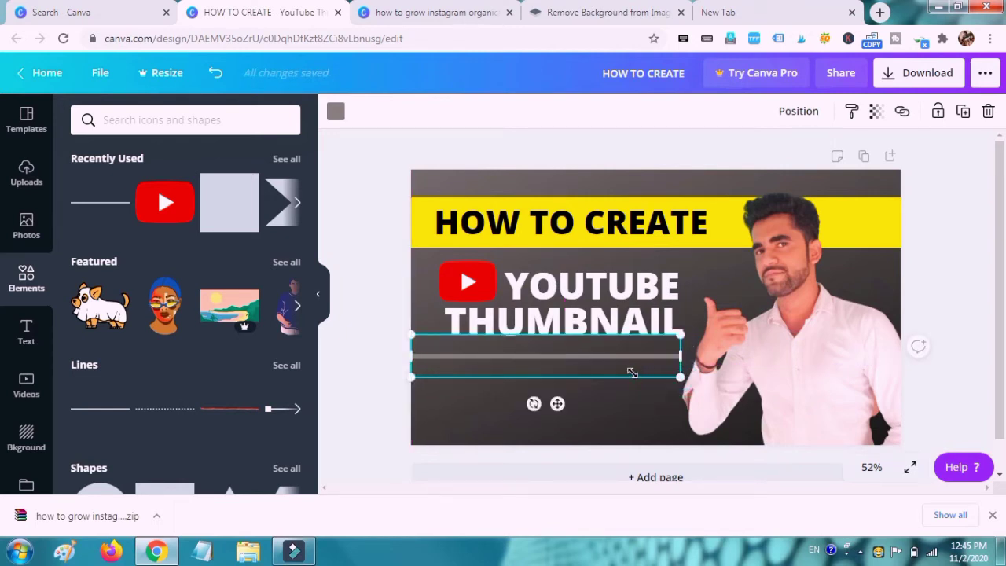
{"action": "left_click_drag", "start_coordinate": [621, 369], "coordinate": [619, 348]}
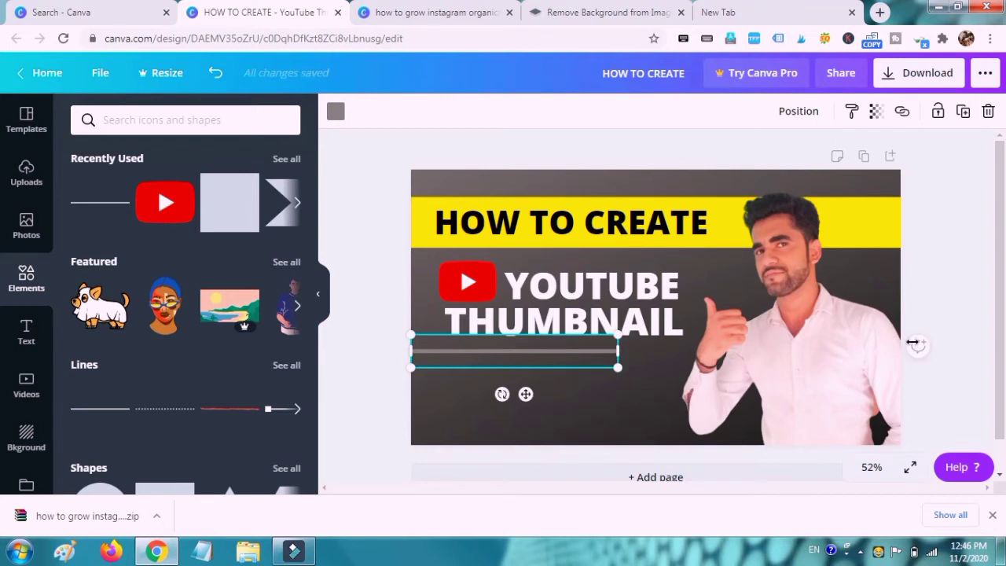
{"action": "left_click_drag", "start_coordinate": [912, 343], "coordinate": [905, 344]}
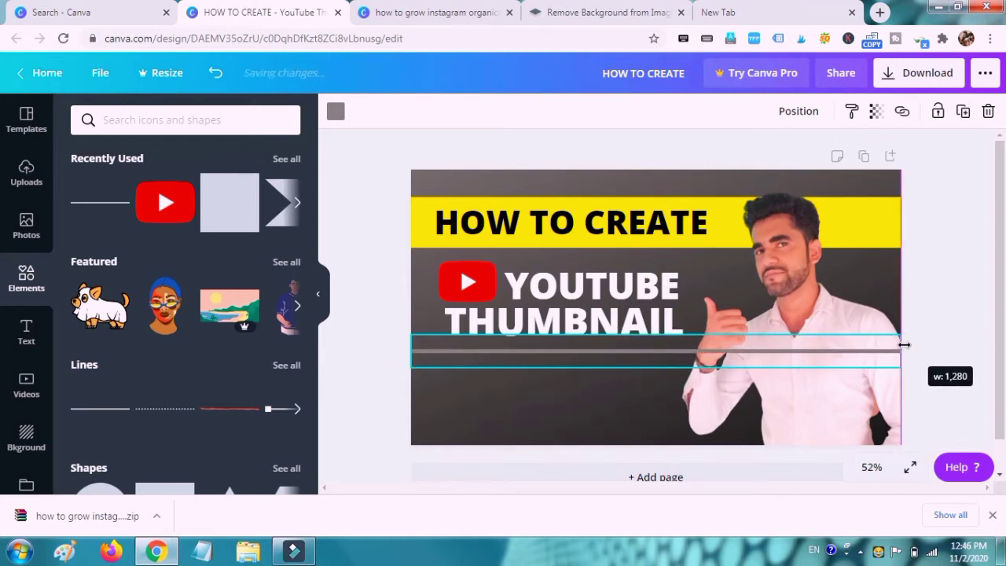
{"action": "left_click", "coordinate": [643, 361]}
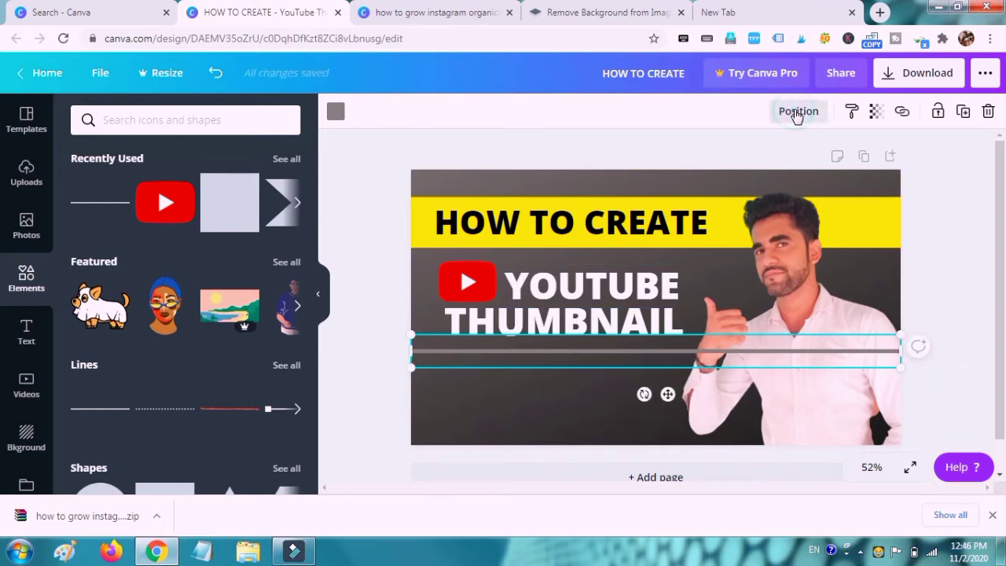
Step: Send the line two layers backwards so it passes behind the man's cutout
{"action": "left_click", "coordinate": [796, 114]}
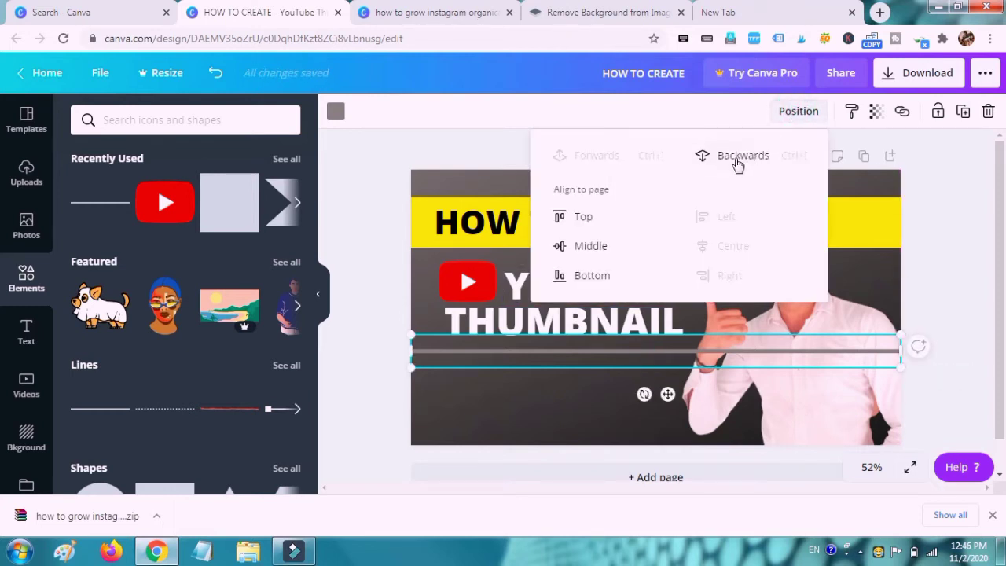
{"action": "left_click", "coordinate": [737, 160]}
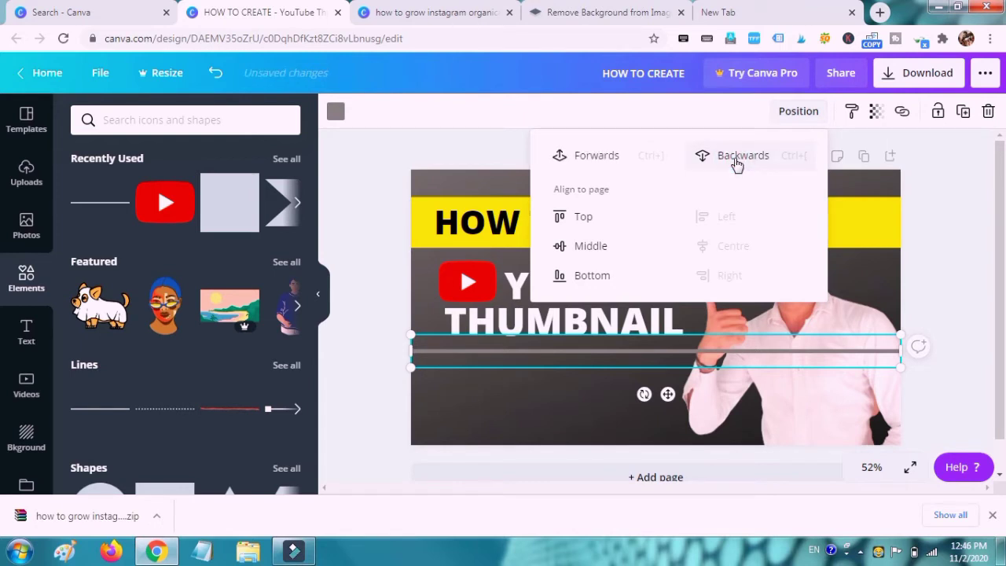
{"action": "left_click", "coordinate": [736, 161]}
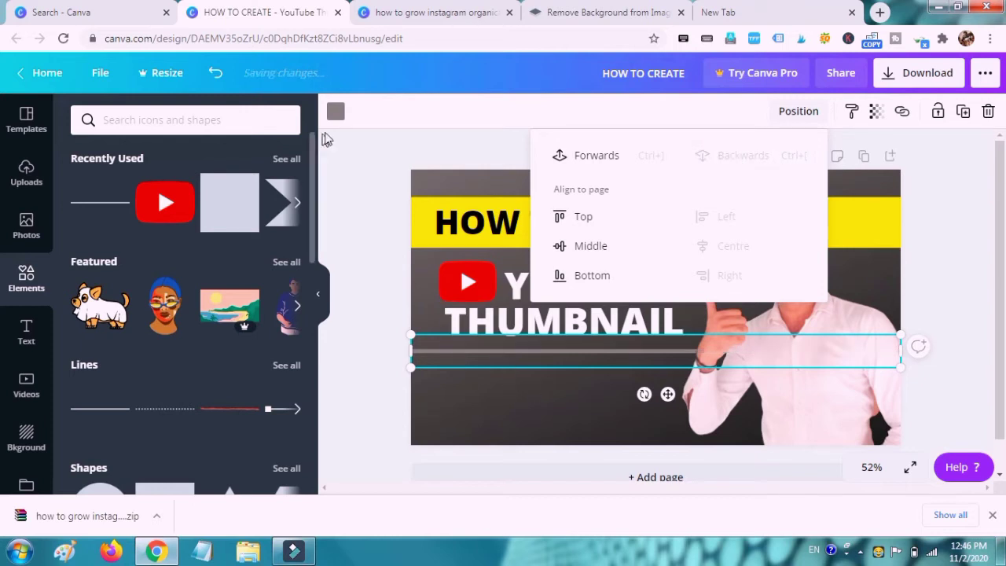
Step: Colour the line with the yellow document colour
{"action": "left_click", "coordinate": [336, 111]}
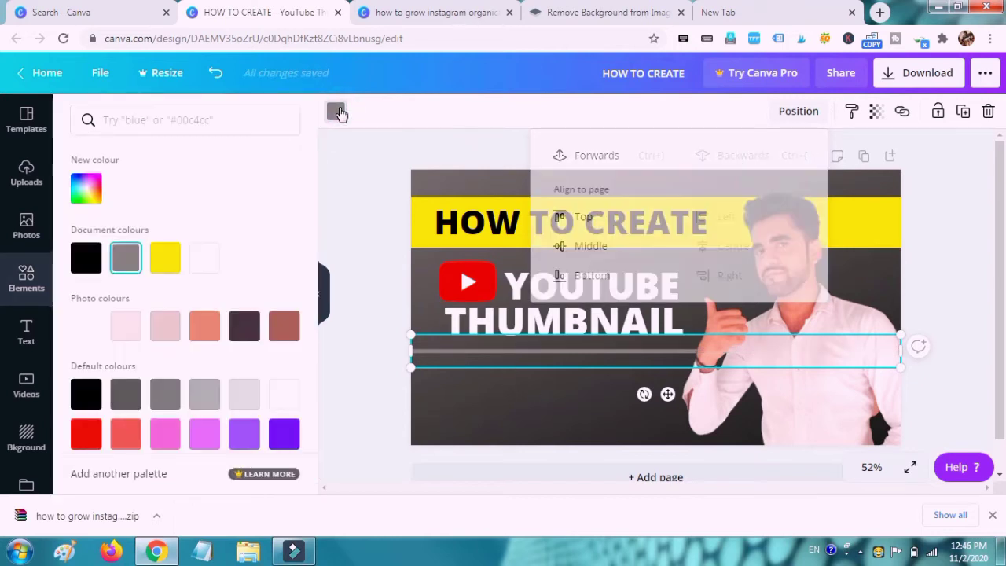
{"action": "left_click", "coordinate": [161, 261]}
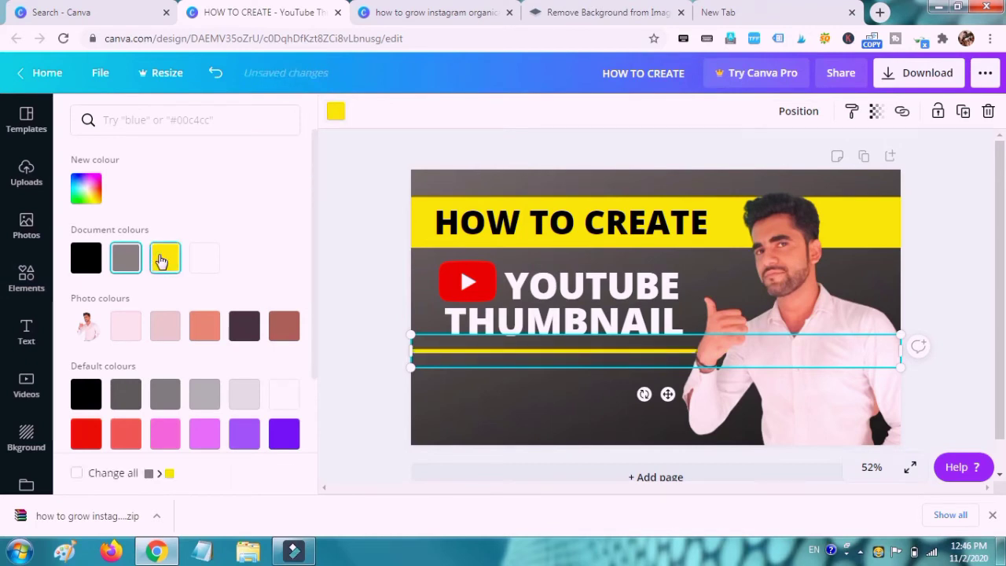
{"action": "left_click", "coordinate": [4, 276]}
{"action": "key", "text": "Escape"}
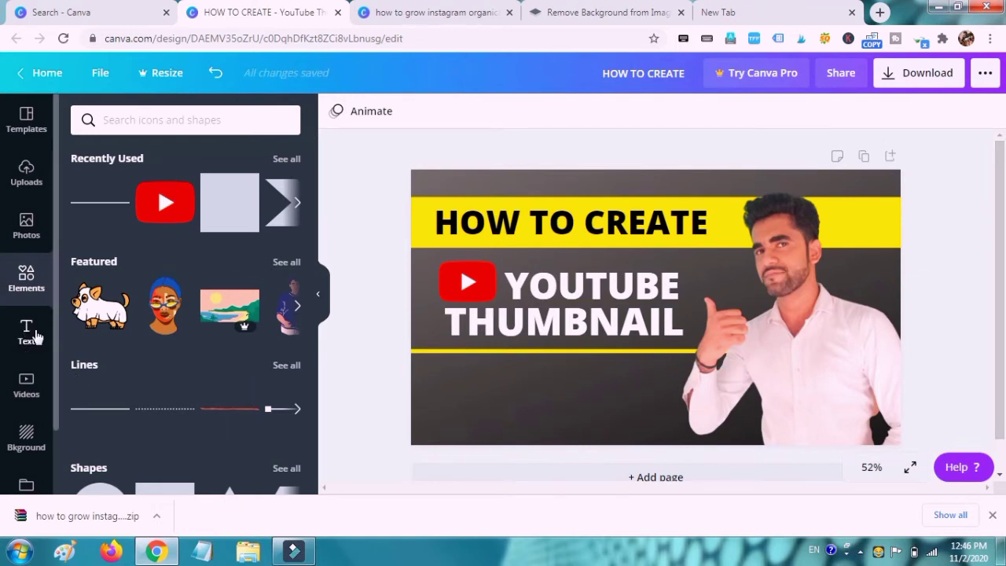
Step: Add the GLOW text style and retype it as 'LIKE A PRO'
{"action": "left_click", "coordinate": [31, 334]}
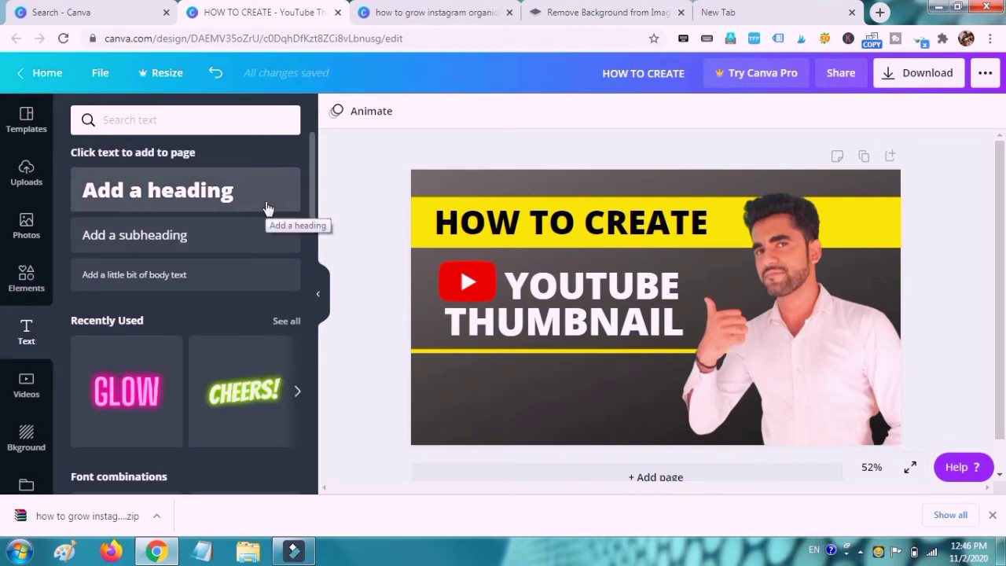
{"action": "mouse_move", "coordinate": [126, 390]}
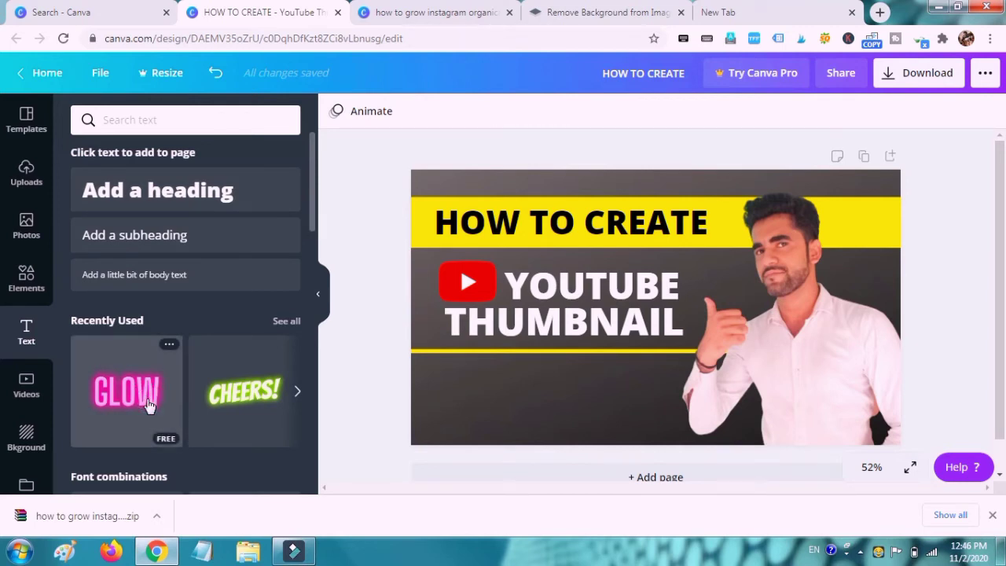
{"action": "left_click", "coordinate": [150, 406]}
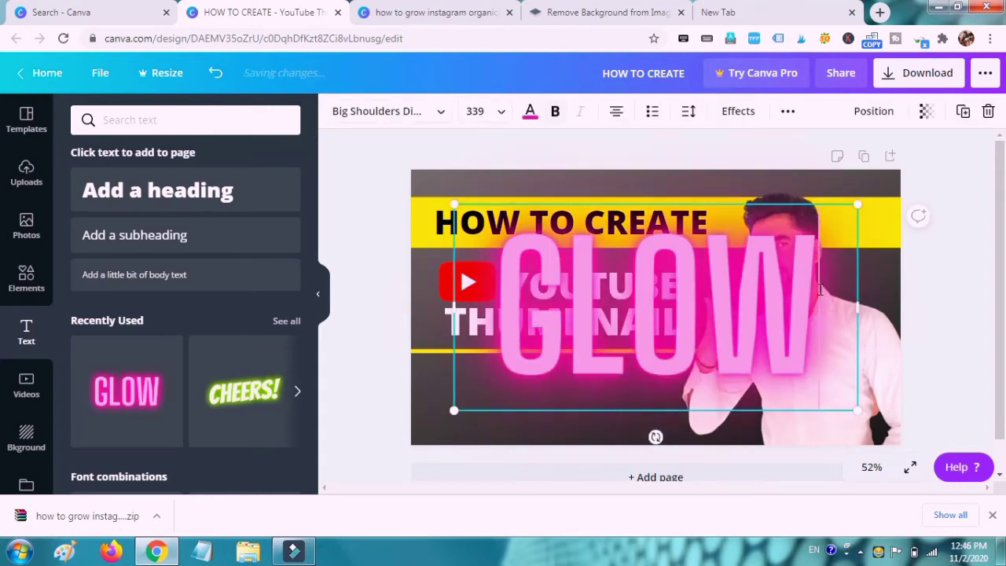
{"action": "key", "text": "BackSpace"}
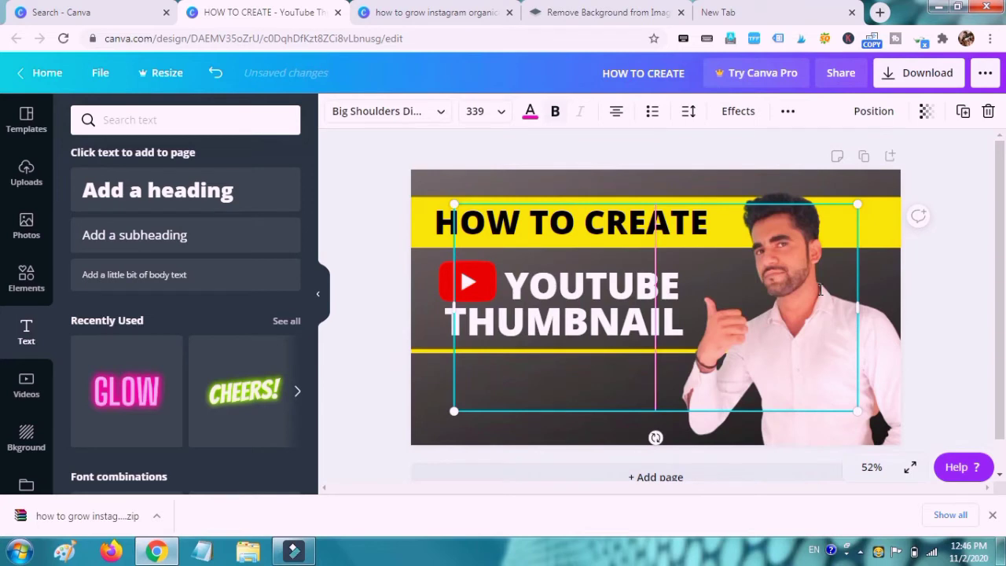
{"action": "type", "text": "LIKE"}
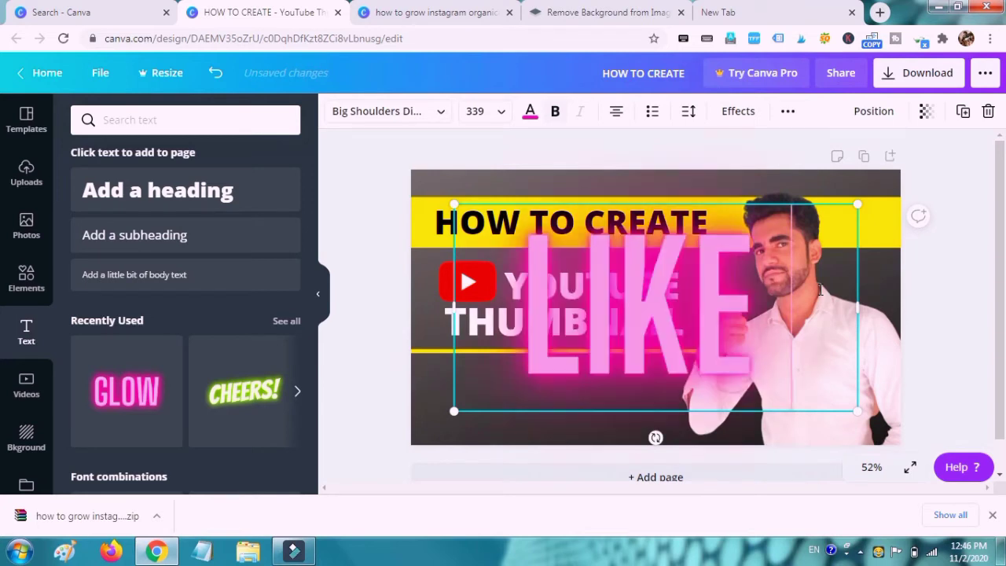
{"action": "type", "text": " A"}
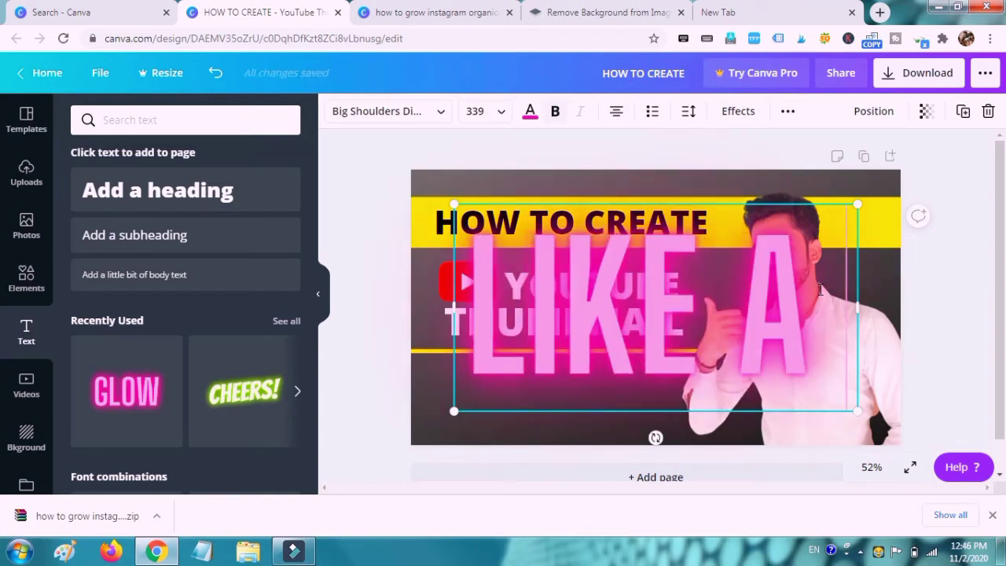
{"action": "type", "text": " R"}
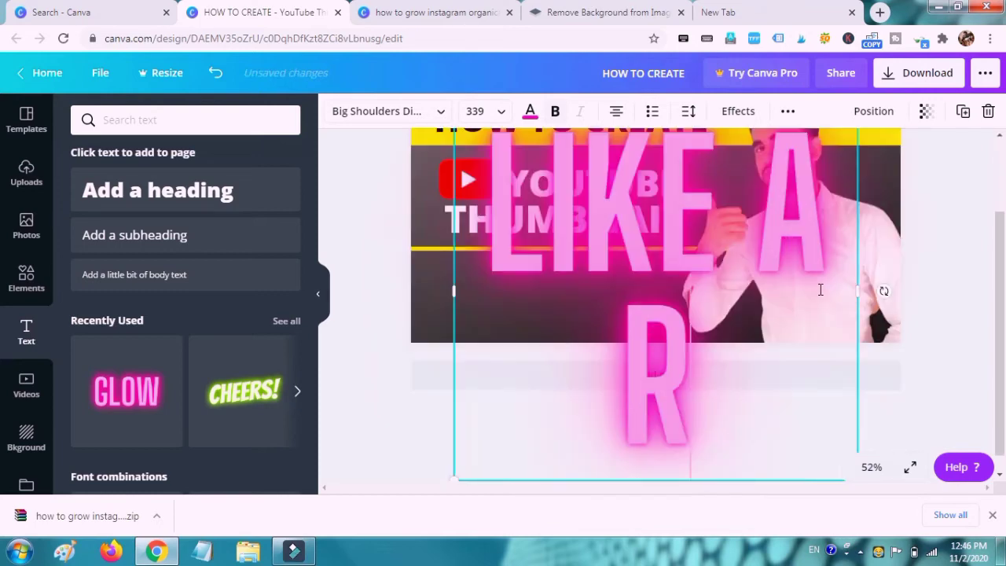
{"action": "key", "text": "BackSpace"}
{"action": "type", "text": "PRO"}
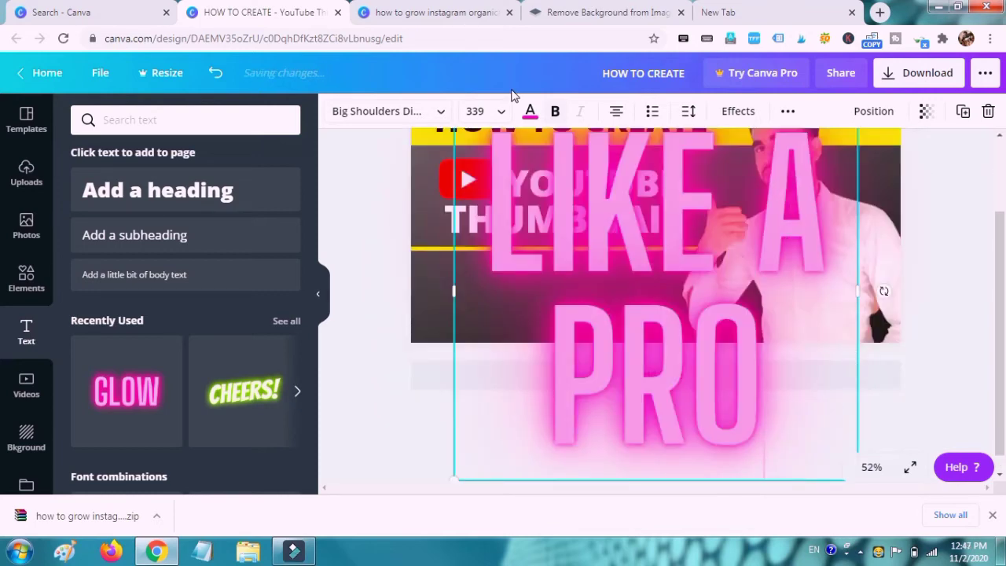
Step: Set LIKE A PRO to size 21, enlarge it to 75.9 and centre it below the yellow line
{"action": "left_click", "coordinate": [504, 114]}
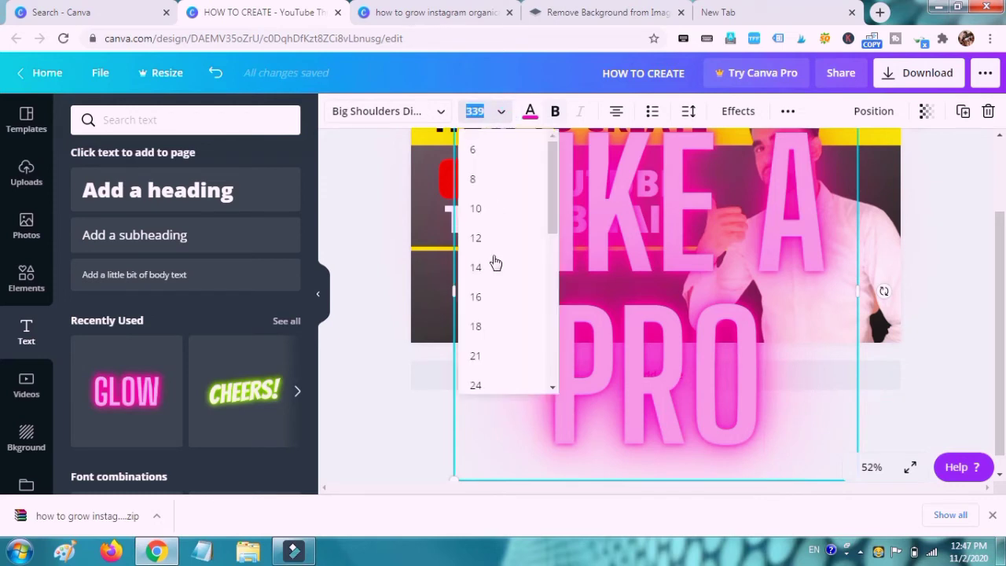
{"action": "left_click", "coordinate": [486, 352]}
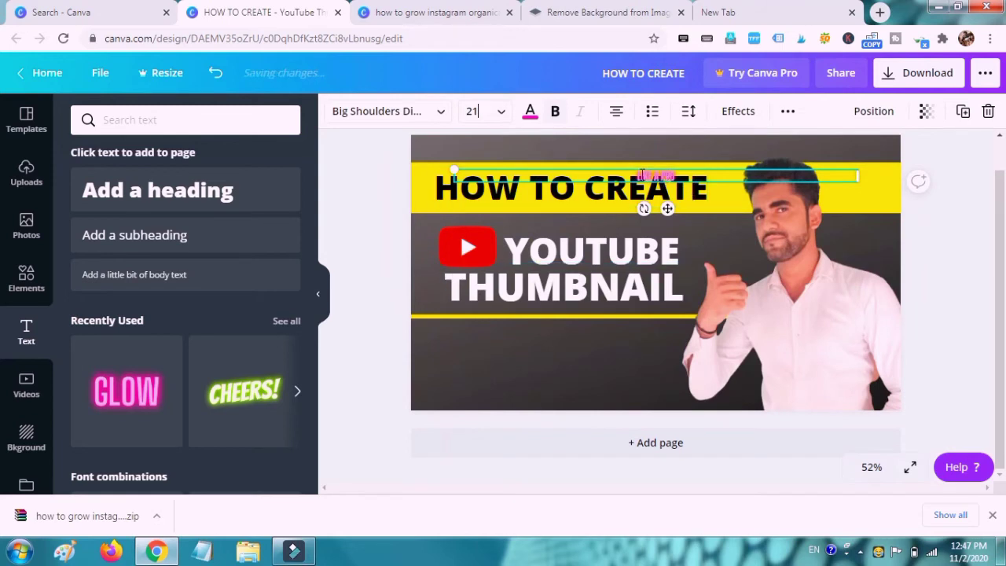
{"action": "left_click_drag", "start_coordinate": [450, 166], "coordinate": [557, 390]}
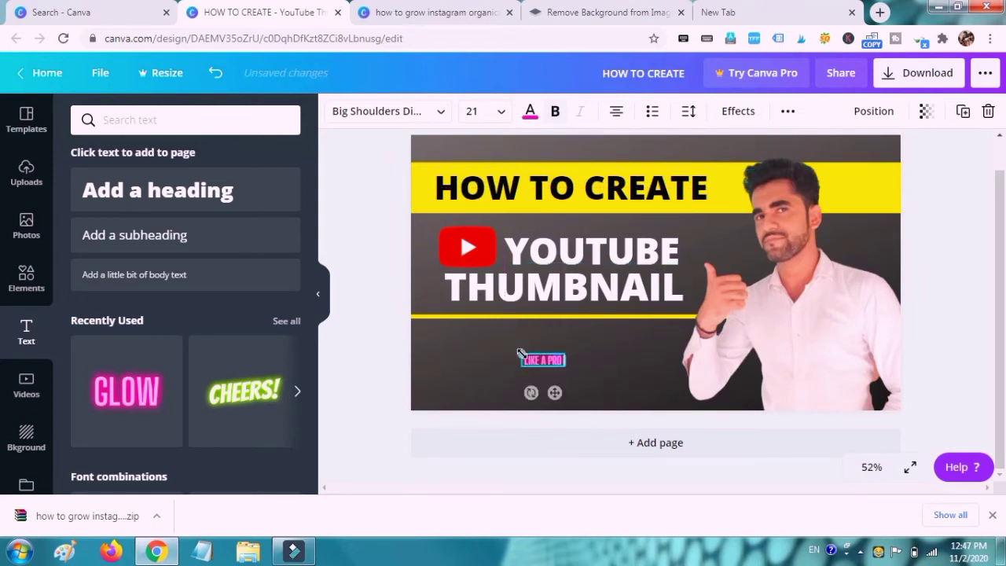
{"action": "left_click_drag", "start_coordinate": [520, 354], "coordinate": [411, 321]}
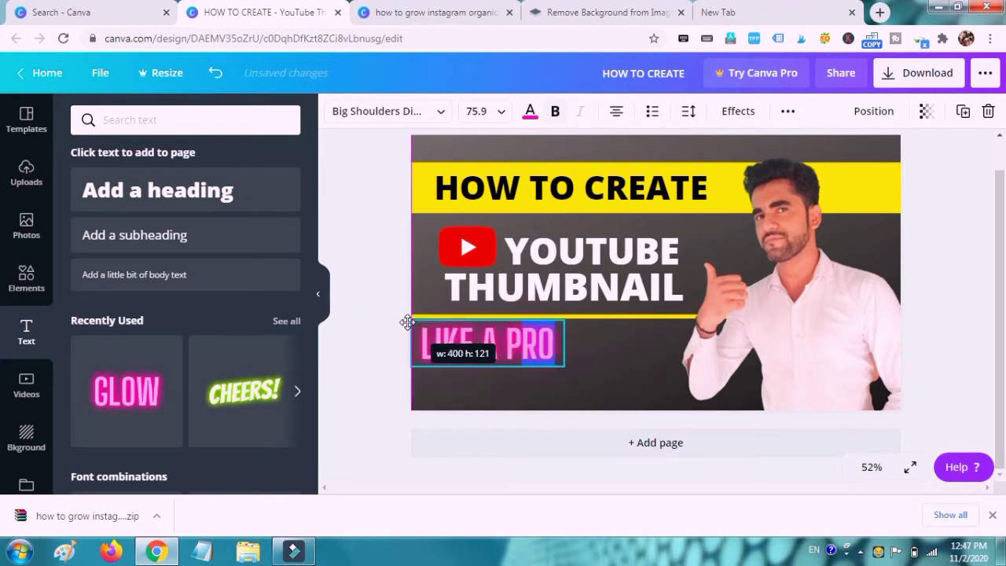
{"action": "left_click", "coordinate": [540, 346]}
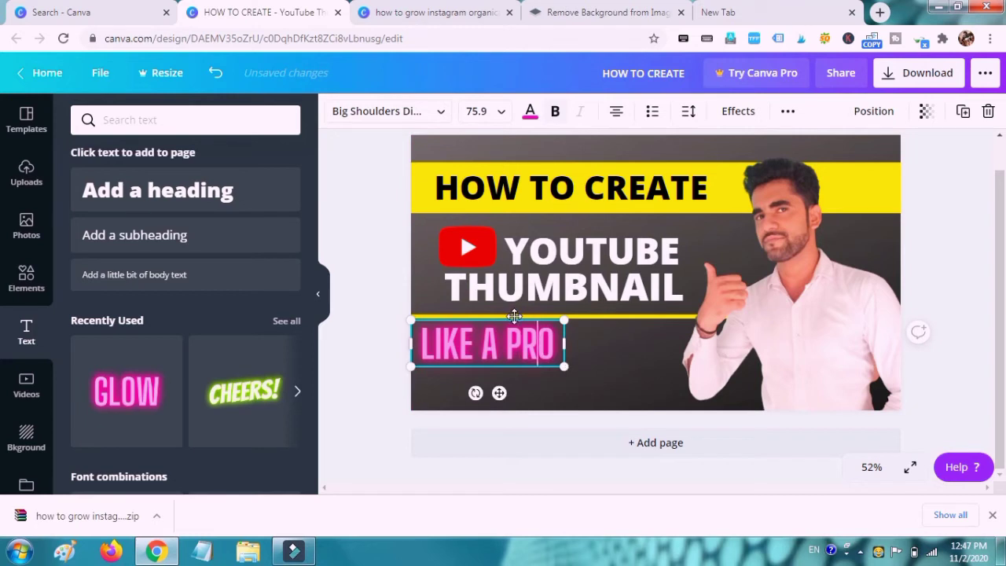
{"action": "mouse_move", "coordinate": [514, 316]}
{"action": "left_mouse_down"}
{"action": "mouse_move", "coordinate": [591, 329]}
{"action": "mouse_move", "coordinate": [583, 319]}
{"action": "left_mouse_up"}
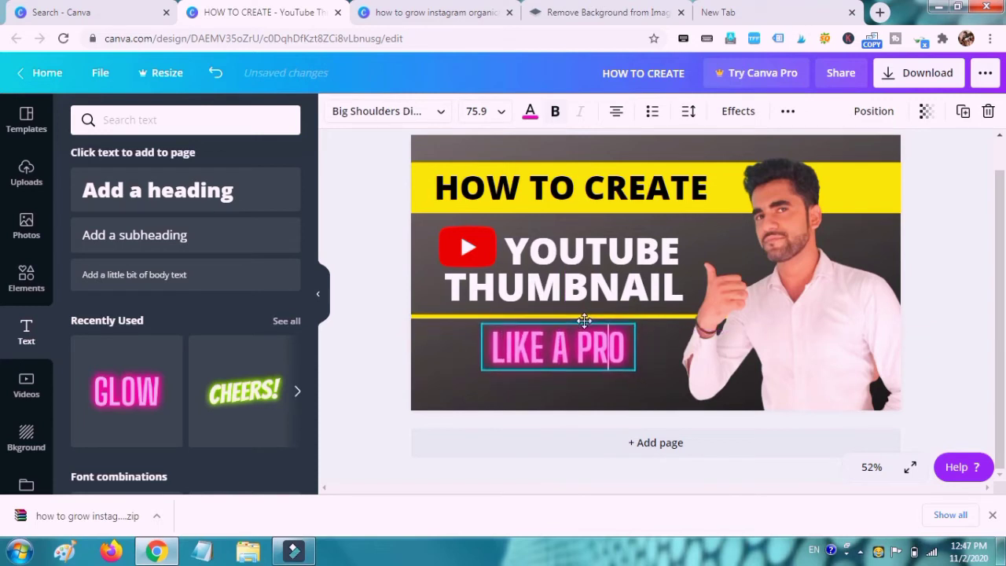
Step: Change the LIKE A PRO text colour to a pale pinkish white
{"action": "left_click", "coordinate": [371, 294]}
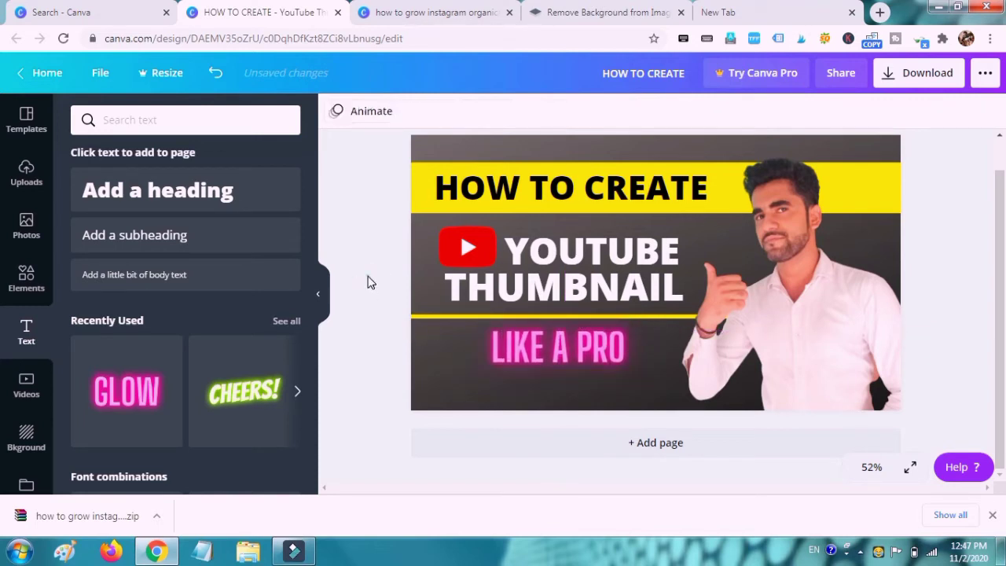
{"action": "left_click", "coordinate": [609, 359]}
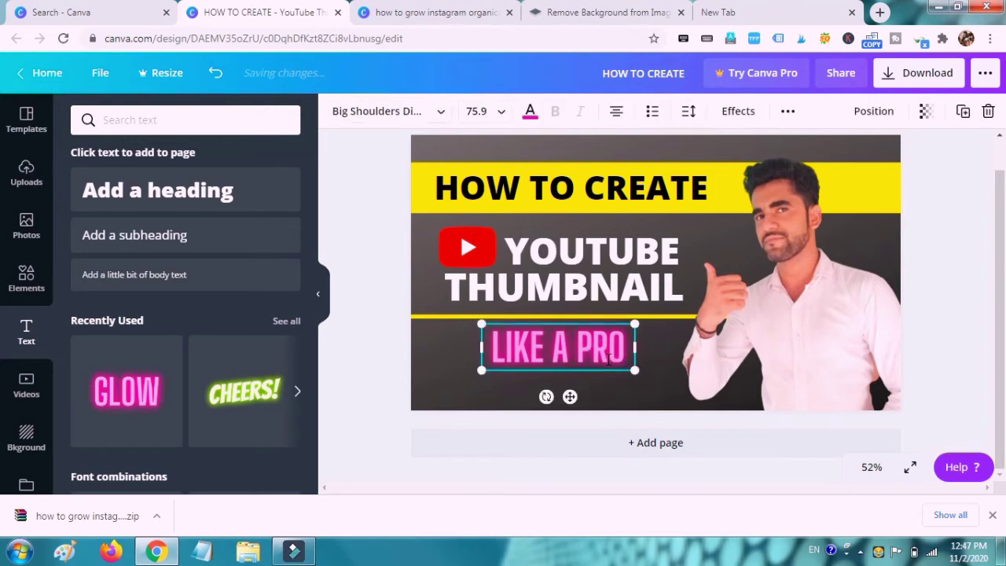
{"action": "left_click", "coordinate": [528, 116]}
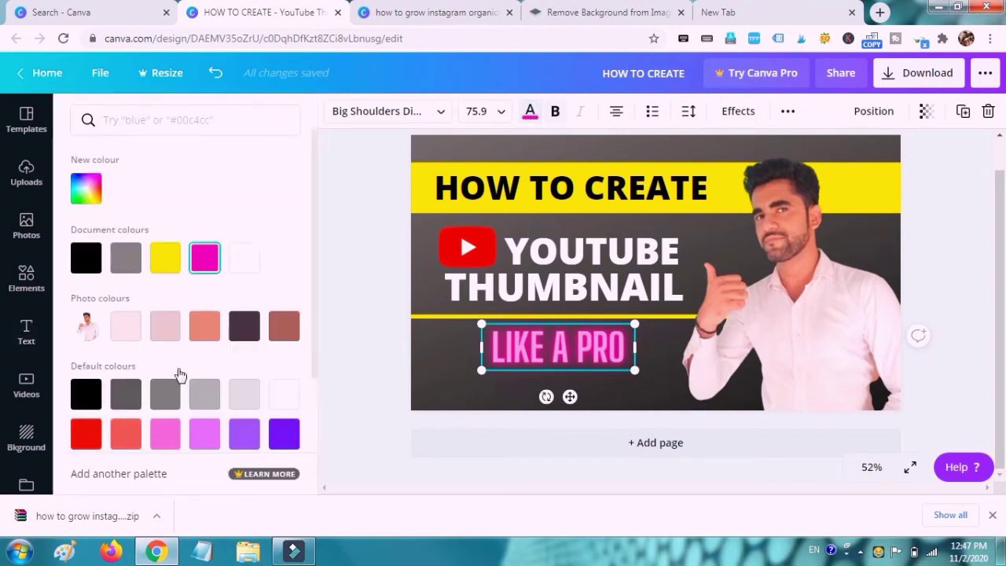
{"action": "left_click", "coordinate": [125, 328]}
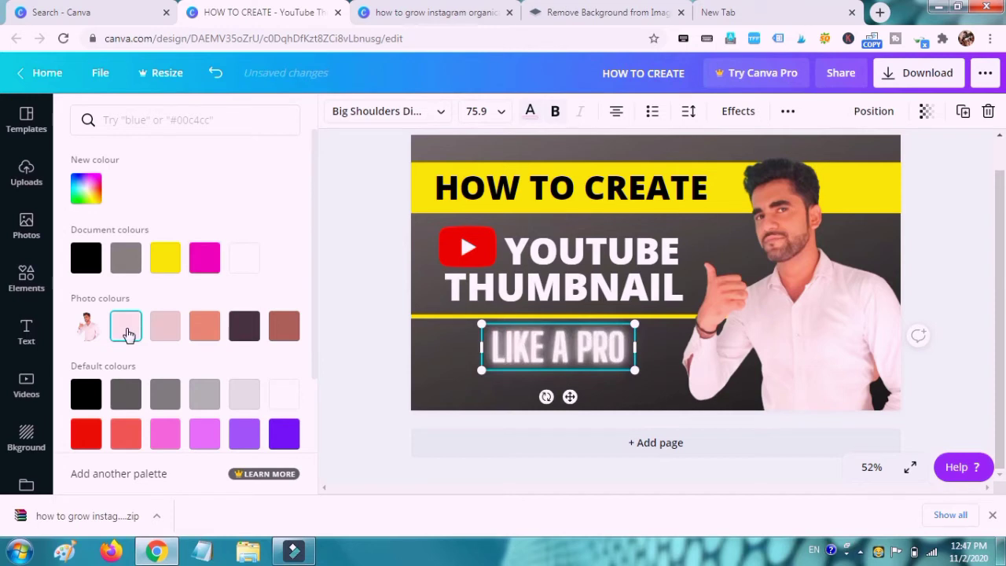
{"action": "left_click", "coordinate": [985, 247]}
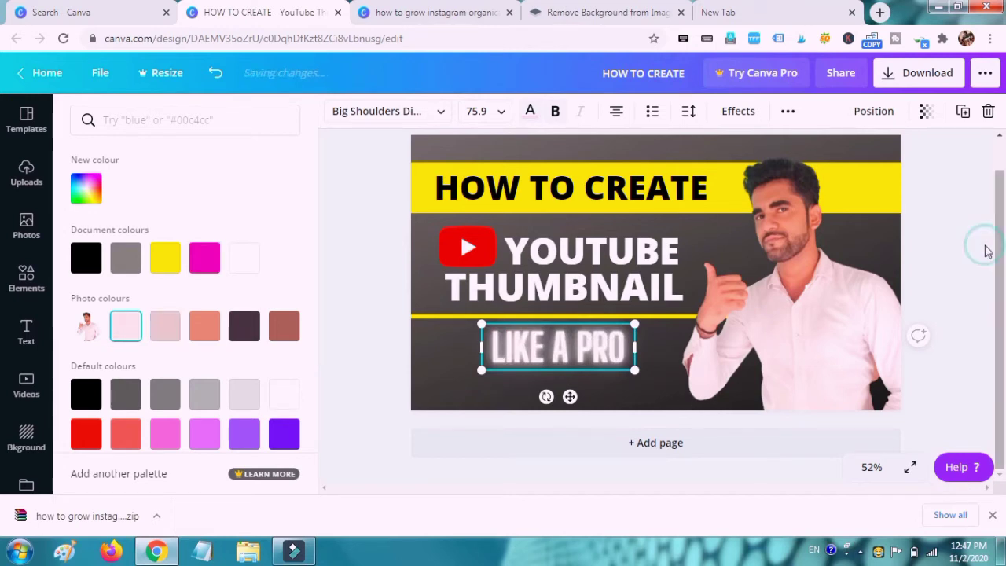
{"action": "left_click", "coordinate": [985, 247]}
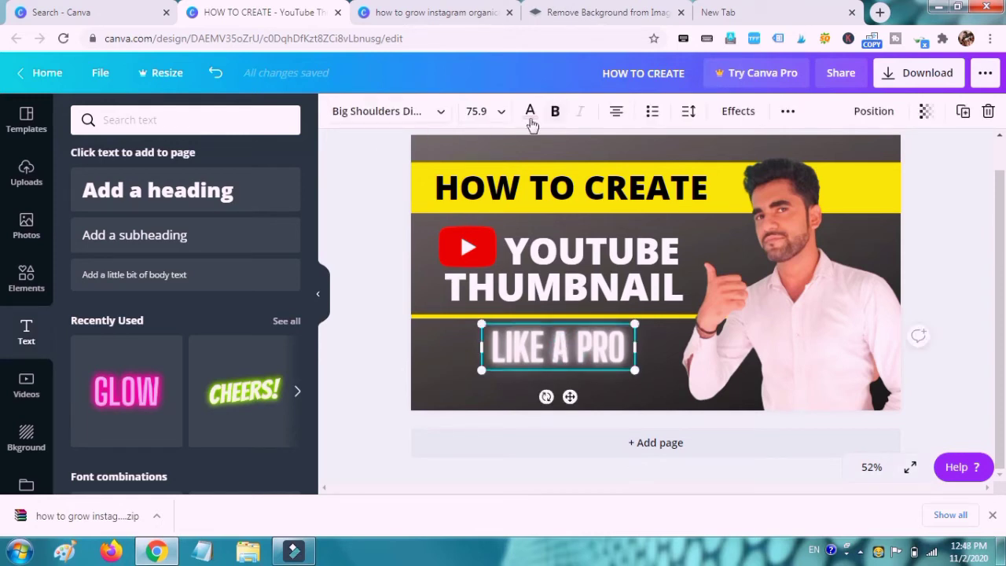
Step: Recolour the LIKE A PRO text with the yellow document colour swatch
{"action": "left_click", "coordinate": [530, 114]}
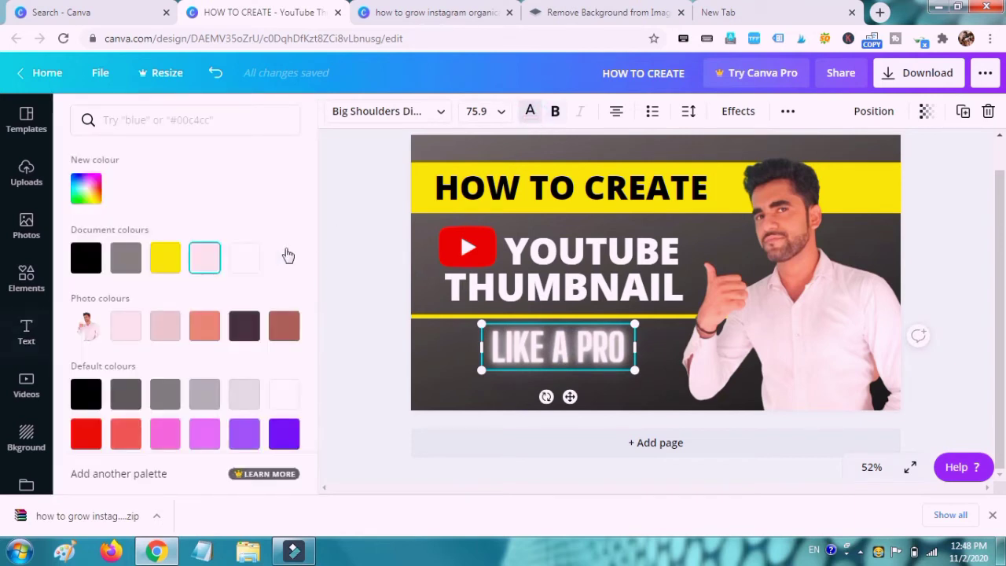
{"action": "left_click", "coordinate": [174, 268]}
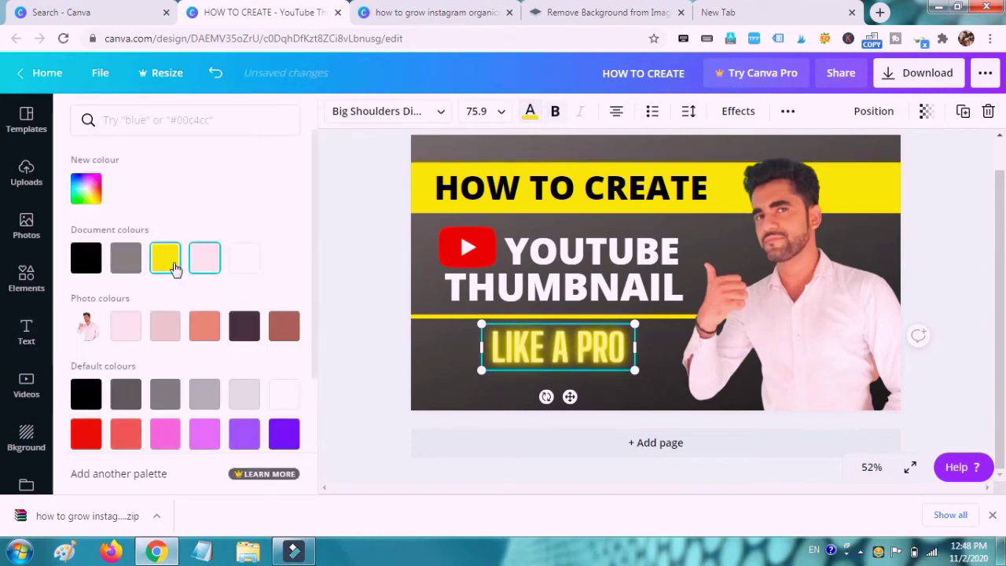
{"action": "left_click", "coordinate": [376, 305]}
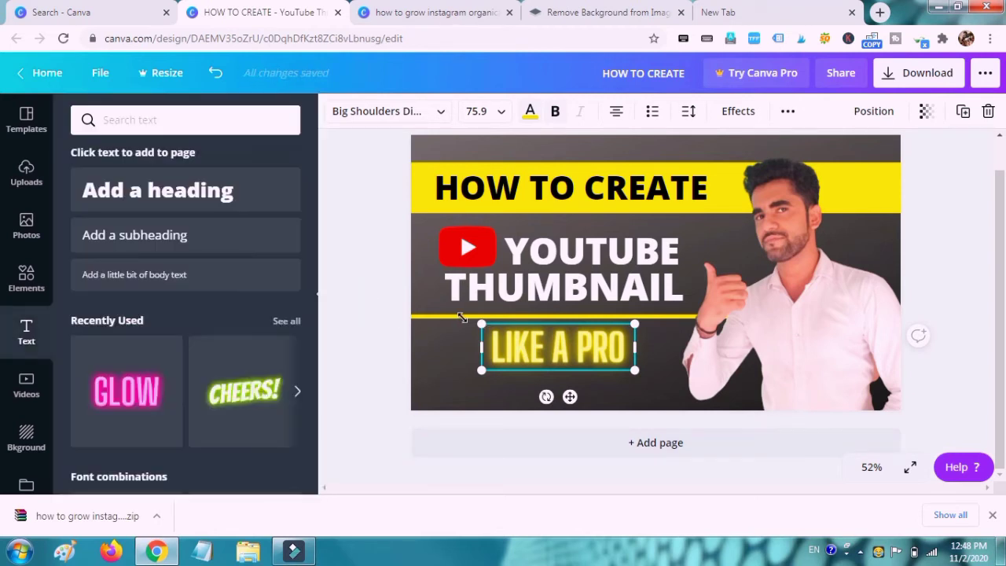
Step: Duplicate the yellow line and move the copy down below LIKE A PRO
{"action": "left_click", "coordinate": [456, 320]}
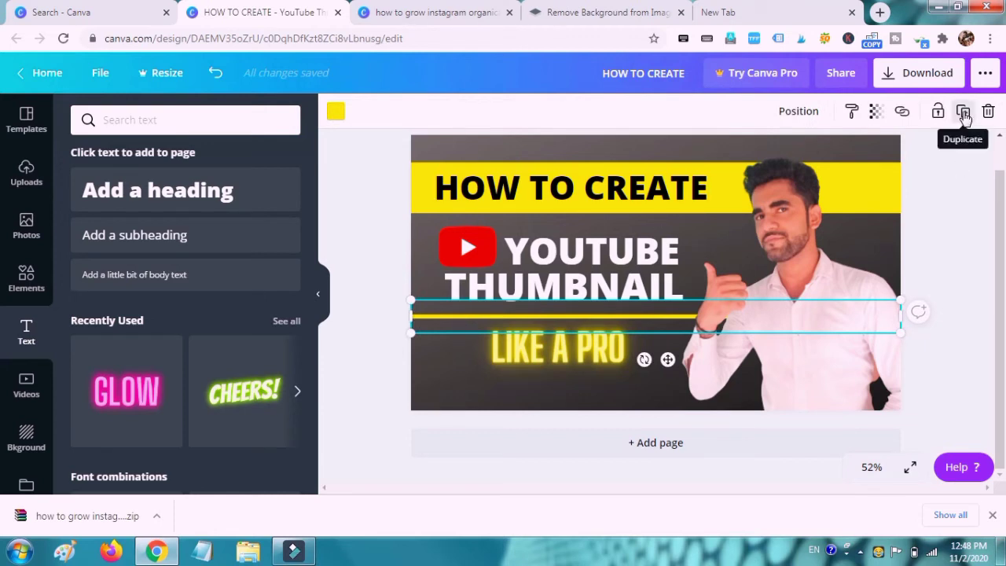
{"action": "left_click", "coordinate": [963, 112]}
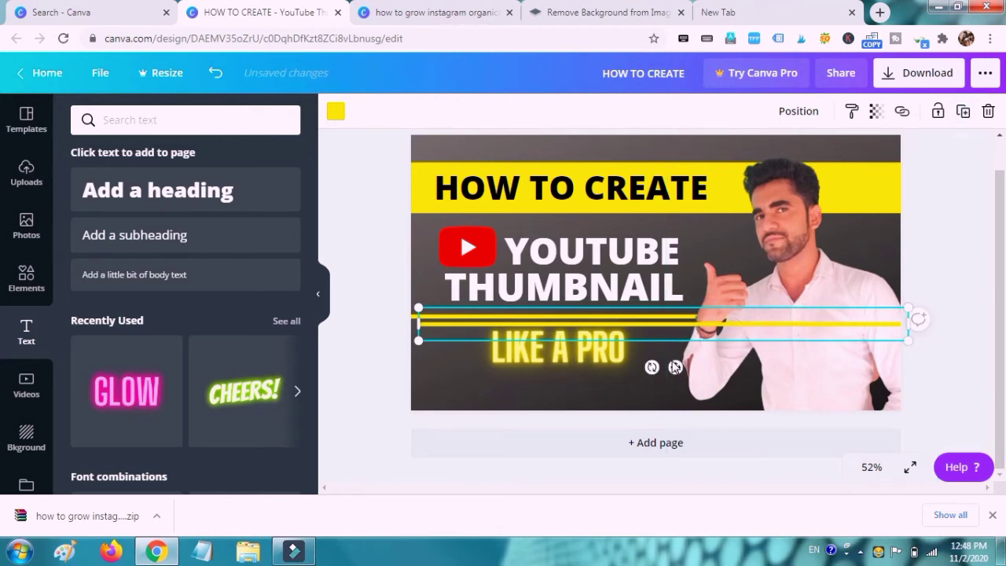
{"action": "mouse_move", "coordinate": [674, 367]}
{"action": "left_mouse_down"}
{"action": "mouse_move", "coordinate": [656, 374]}
{"action": "mouse_move", "coordinate": [672, 377]}
{"action": "left_mouse_up"}
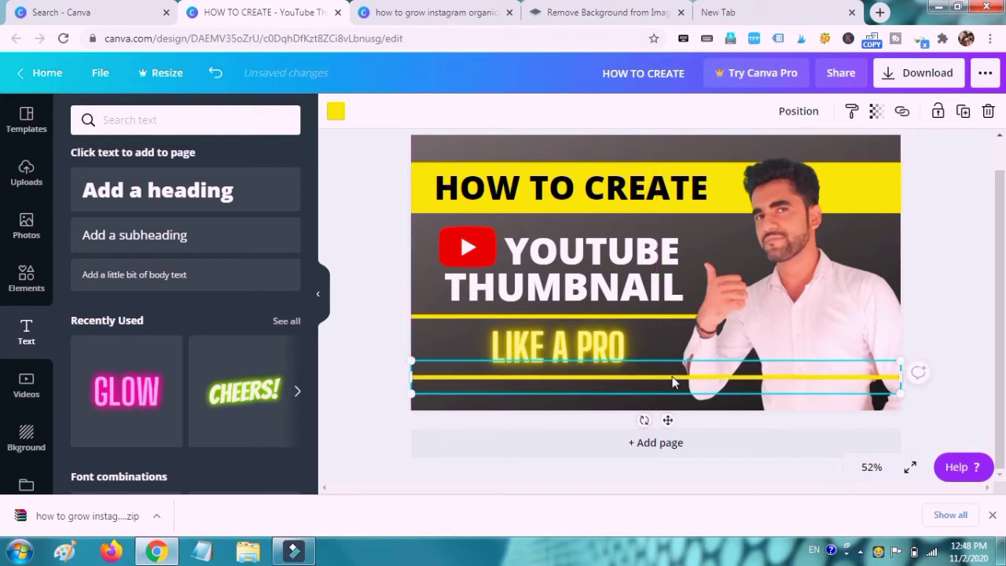
Step: Send the copied line two layers backwards, behind the man's cutout
{"action": "left_click", "coordinate": [783, 112]}
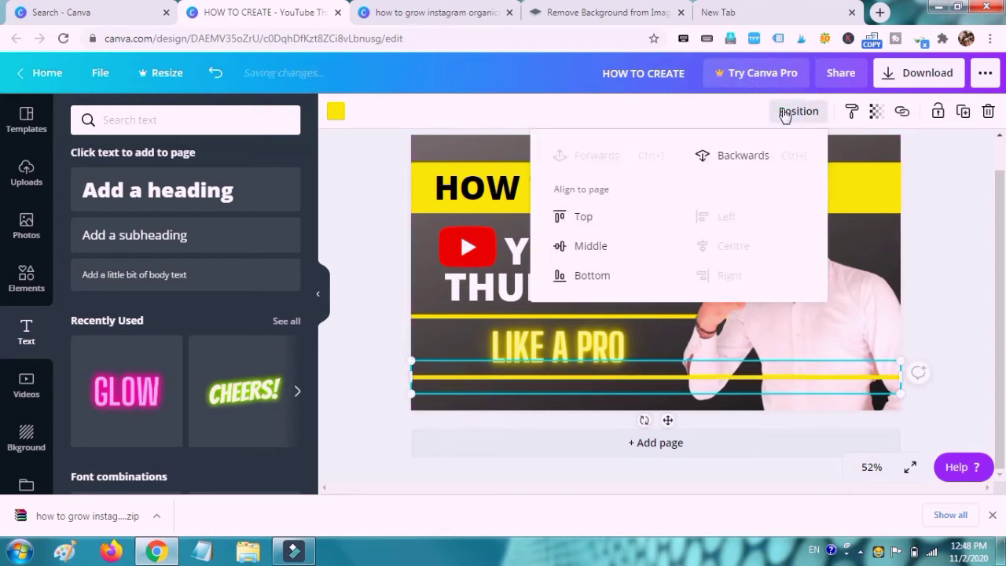
{"action": "left_click", "coordinate": [750, 157]}
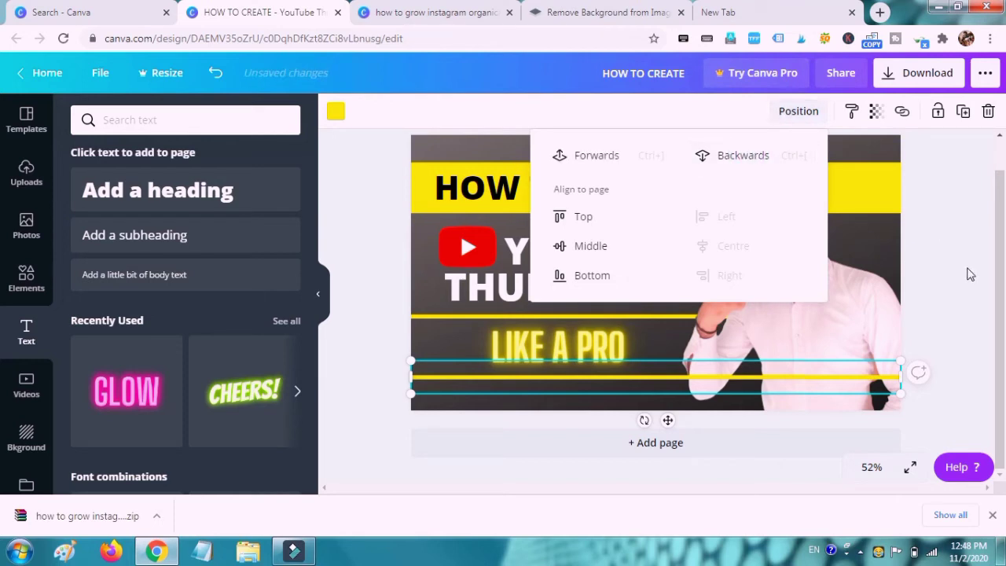
{"action": "left_click", "coordinate": [720, 158]}
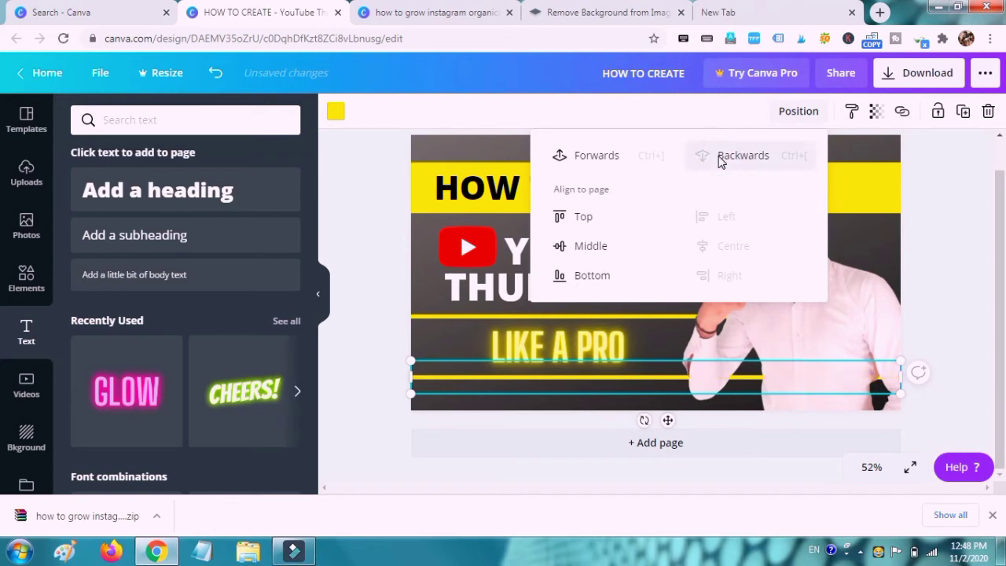
{"action": "left_click", "coordinate": [965, 217]}
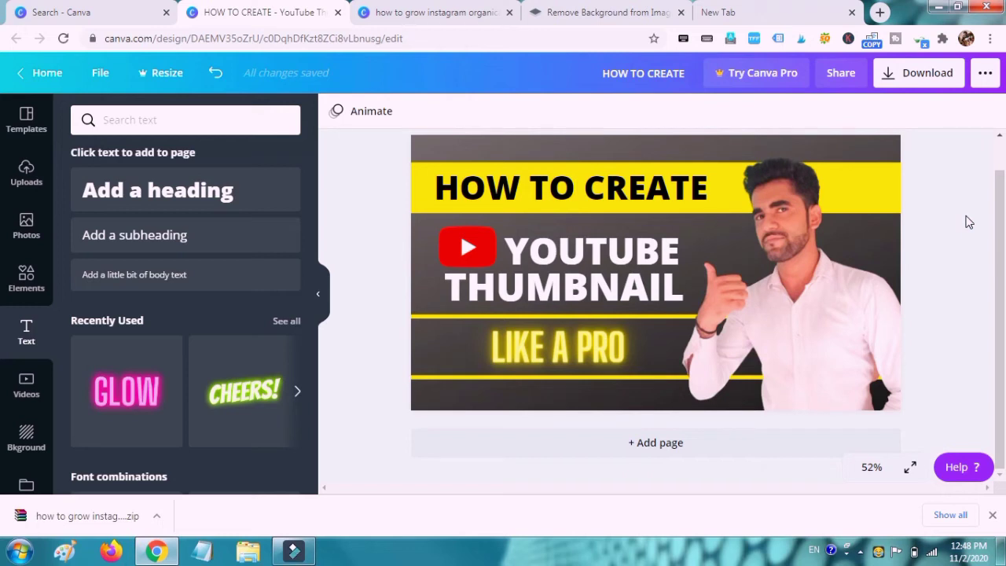
Step: Highlight all THUMBNAIL letters and set their text colour to the yellow swatch
{"action": "left_click", "coordinate": [676, 283]}
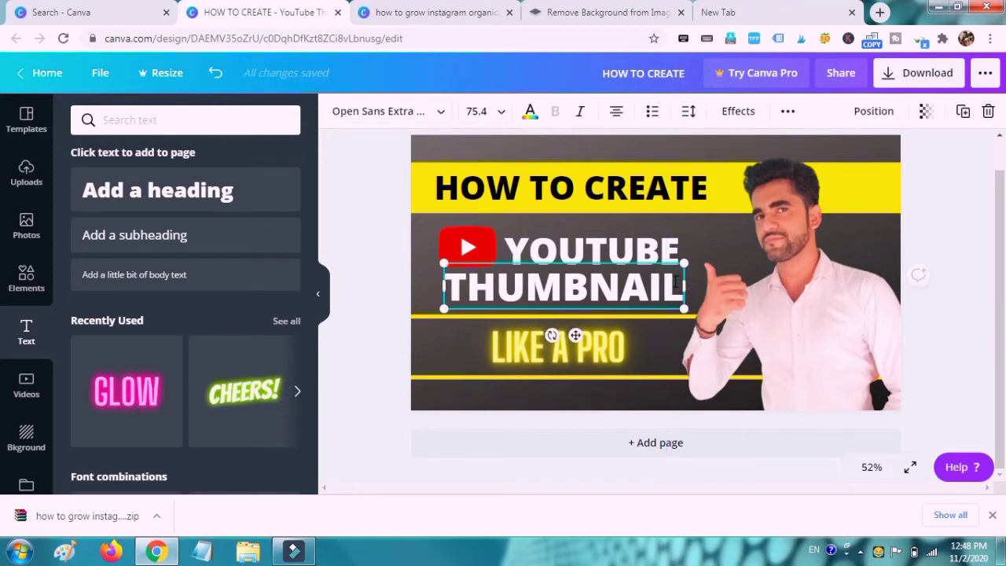
{"action": "left_click_drag", "start_coordinate": [676, 283], "coordinate": [429, 275]}
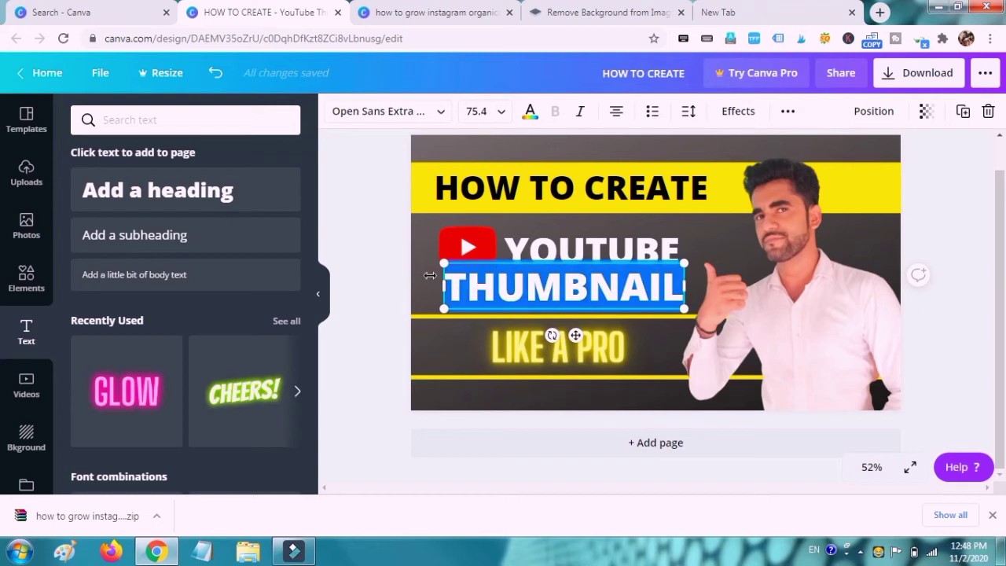
{"action": "left_click", "coordinate": [531, 116]}
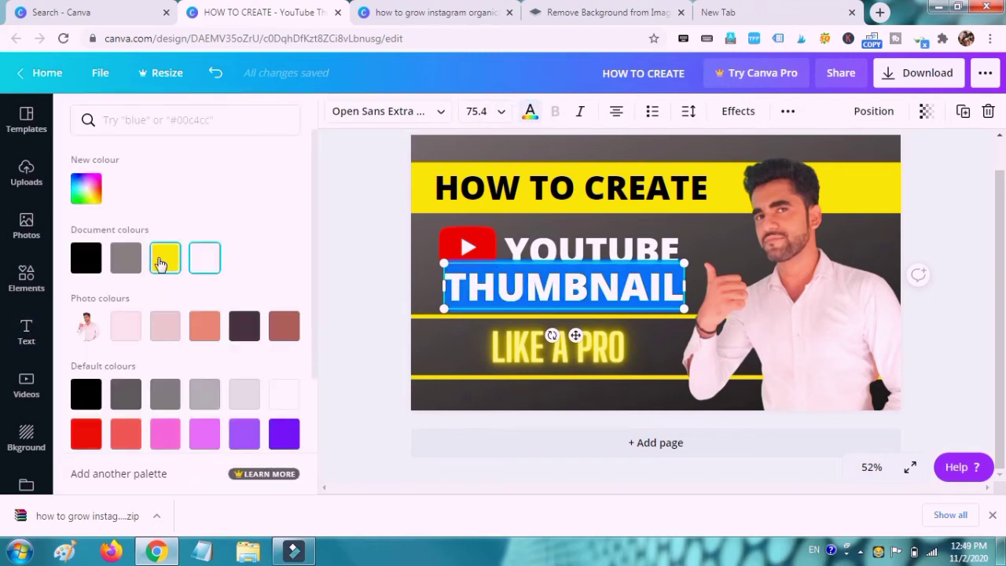
{"action": "left_click", "coordinate": [161, 263]}
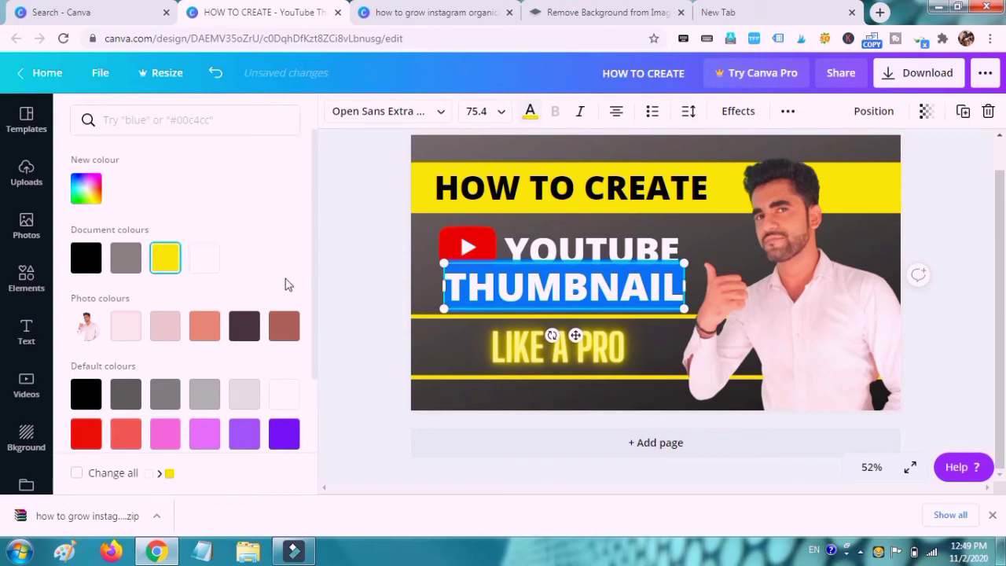
{"action": "left_click", "coordinate": [331, 262]}
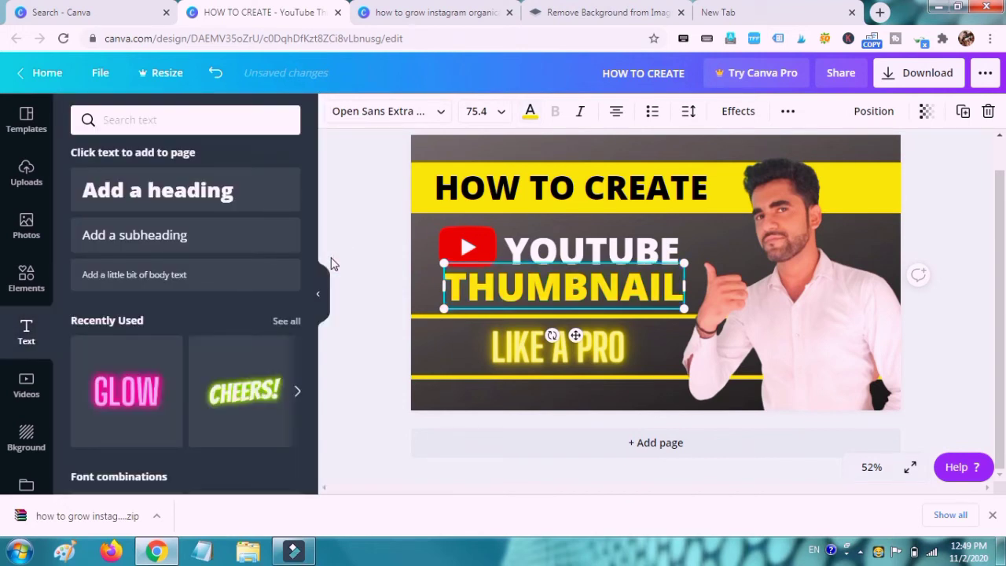
{"action": "left_click", "coordinate": [424, 322]}
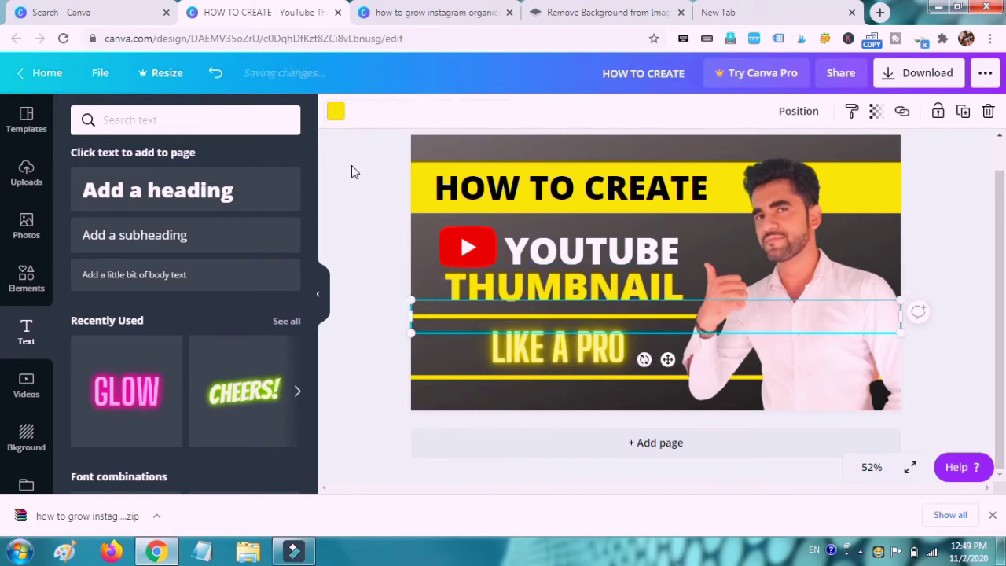
{"action": "left_click", "coordinate": [335, 115]}
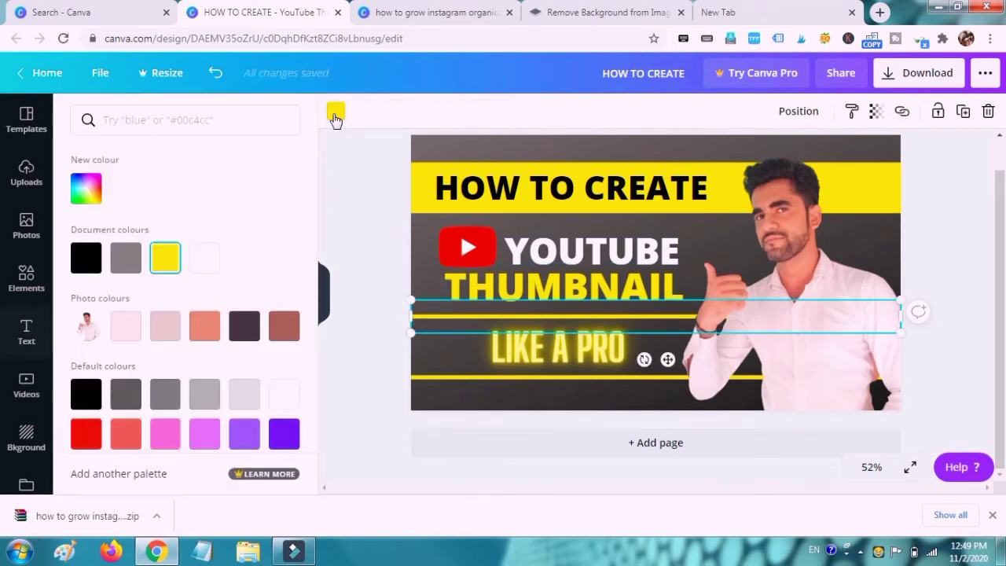
Step: Recolour the upper and lower divider lines around 'LIKE A PRO' from yellow to white
{"action": "left_click", "coordinate": [203, 259]}
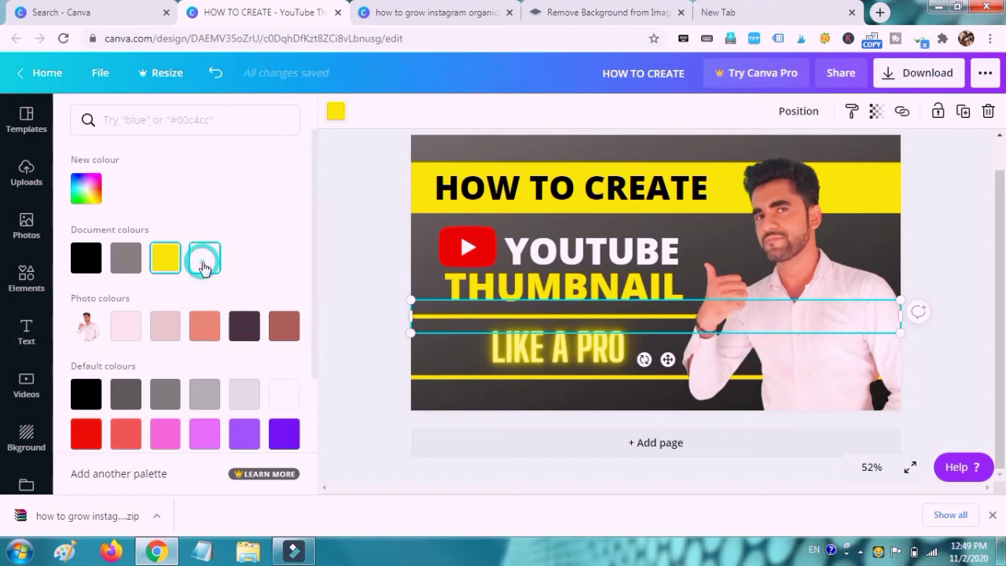
{"action": "left_click", "coordinate": [434, 377]}
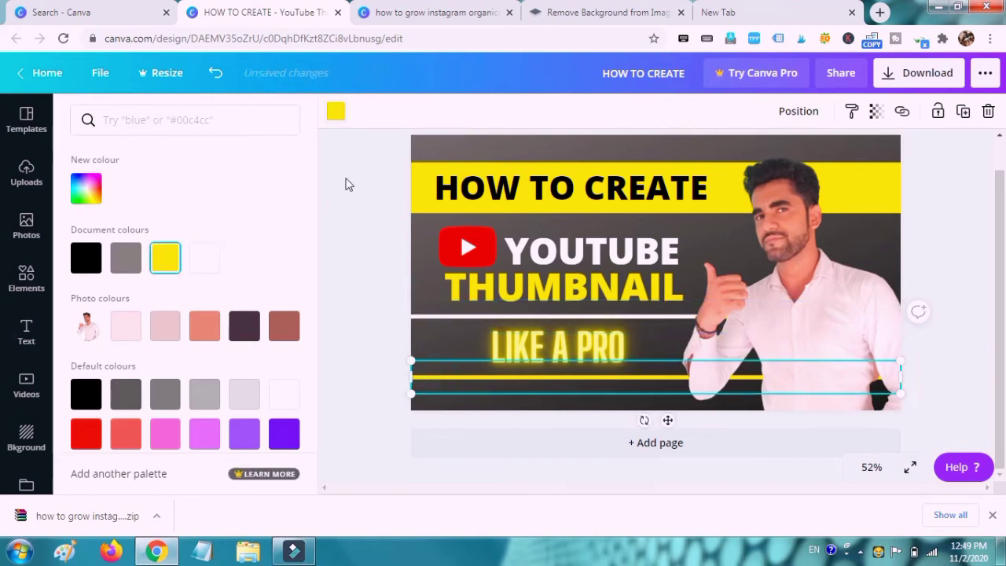
{"action": "left_click", "coordinate": [210, 259]}
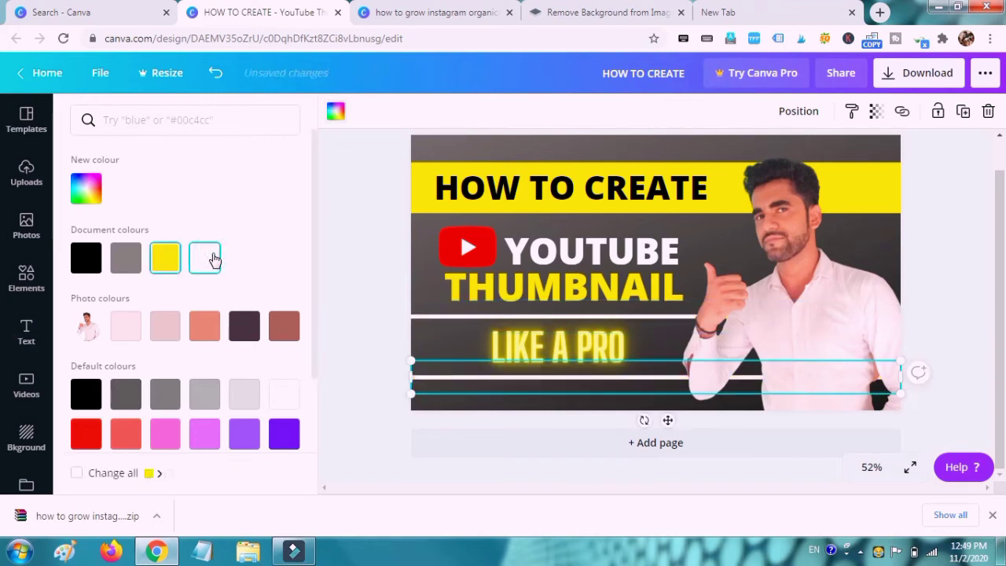
{"action": "left_click", "coordinate": [949, 260]}
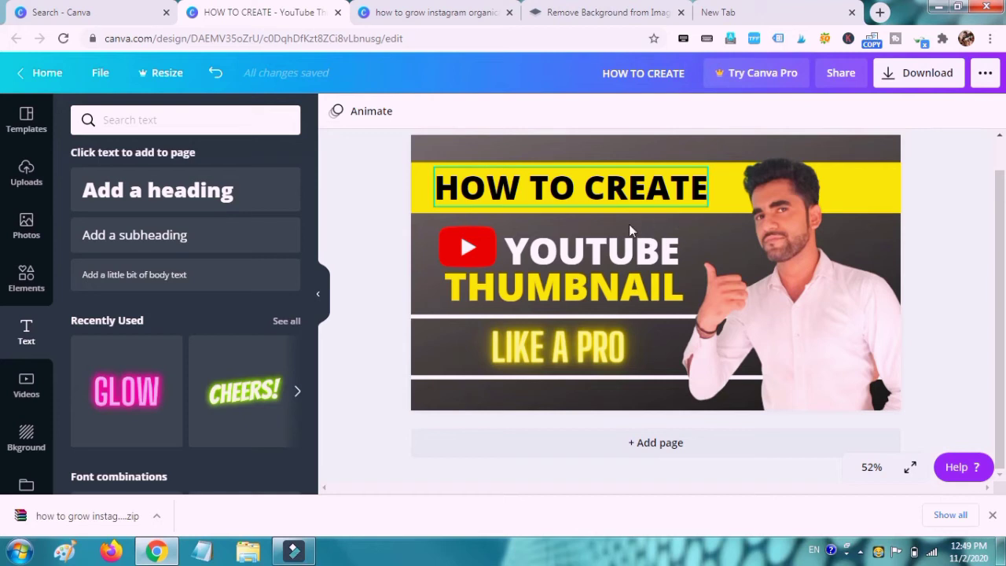
{"action": "left_click", "coordinate": [417, 198]}
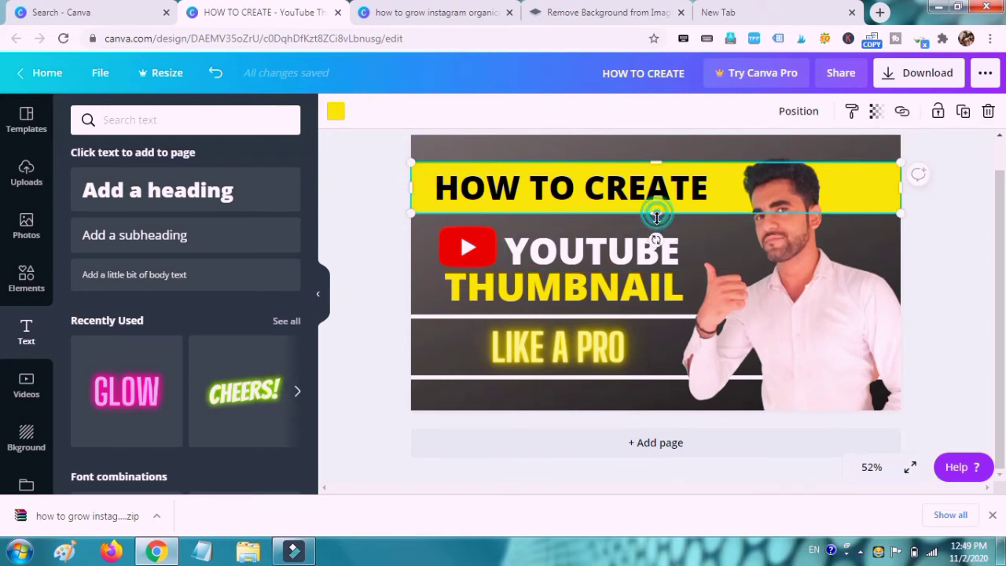
{"action": "left_click_drag", "start_coordinate": [656, 226], "coordinate": [656, 220]}
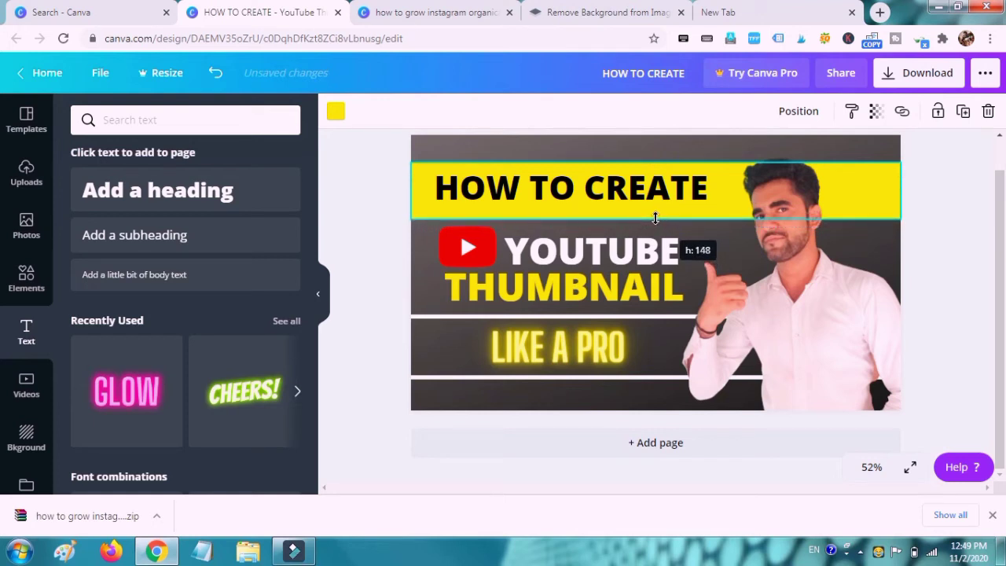
{"action": "left_click_drag", "start_coordinate": [656, 220], "coordinate": [655, 218]}
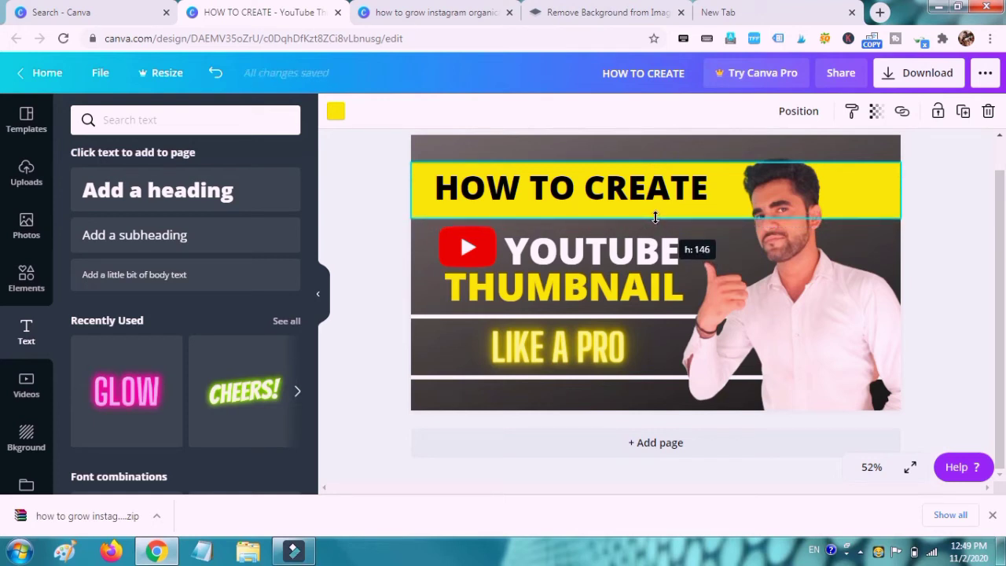
{"action": "left_click", "coordinate": [611, 181]}
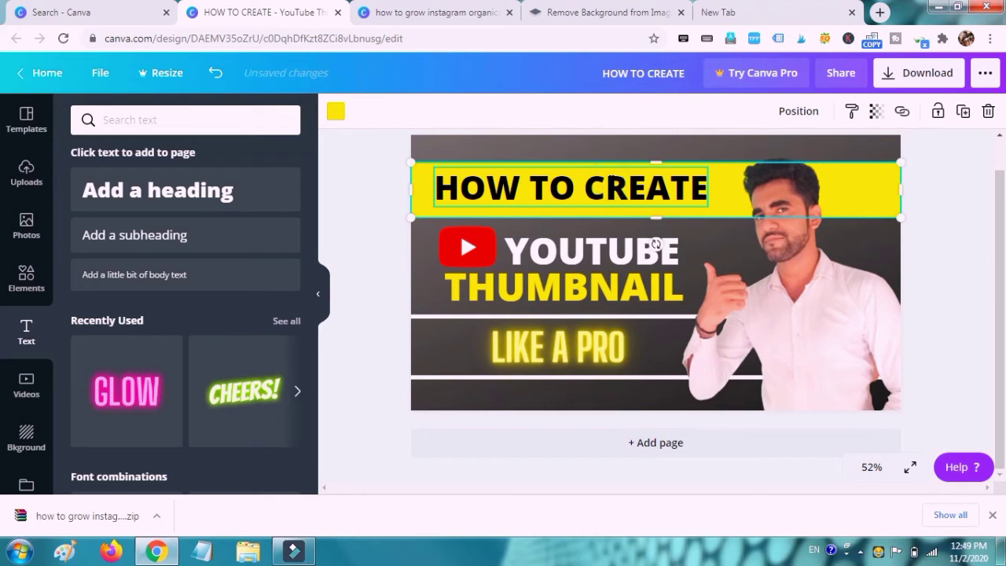
{"action": "left_click", "coordinate": [611, 183]}
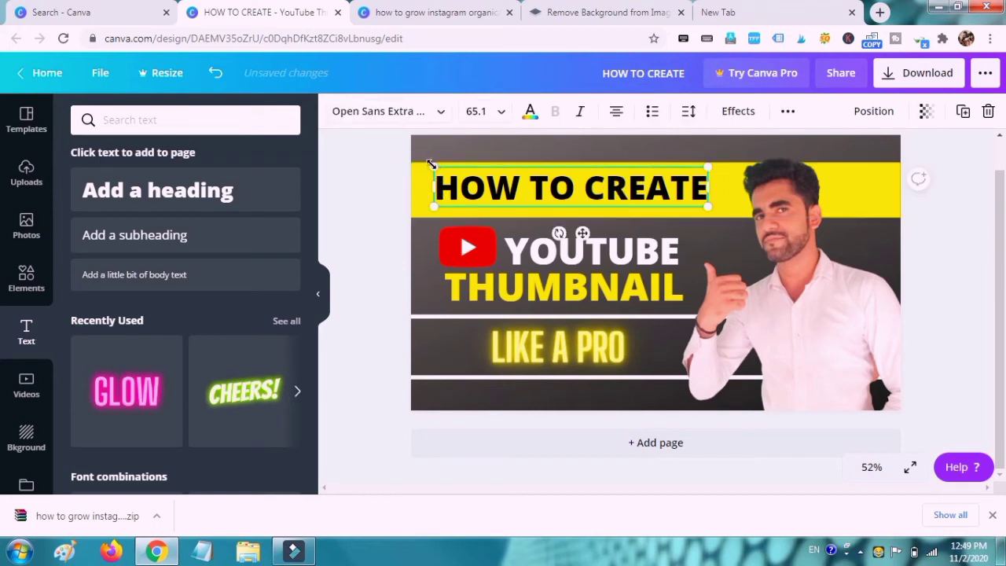
{"action": "left_click_drag", "start_coordinate": [431, 163], "coordinate": [418, 155]}
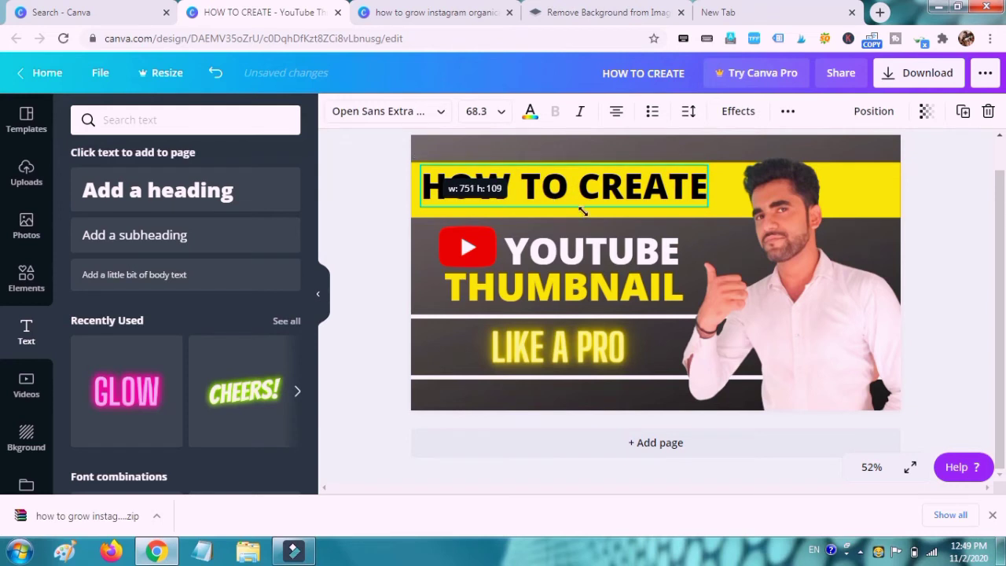
{"action": "left_click_drag", "start_coordinate": [545, 194], "coordinate": [582, 208]}
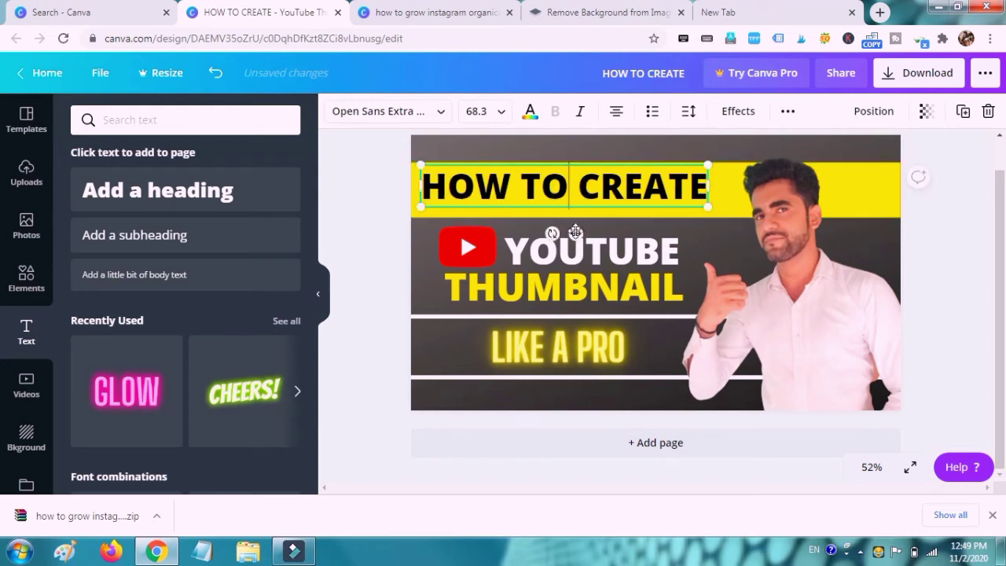
{"action": "left_click_drag", "start_coordinate": [579, 235], "coordinate": [586, 236]}
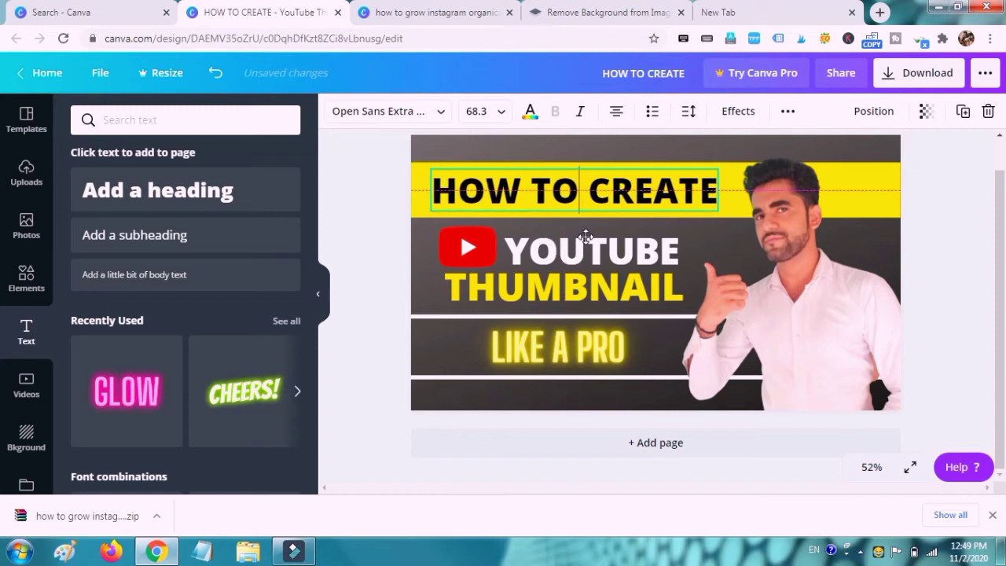
{"action": "left_click_drag", "start_coordinate": [586, 237], "coordinate": [586, 237]}
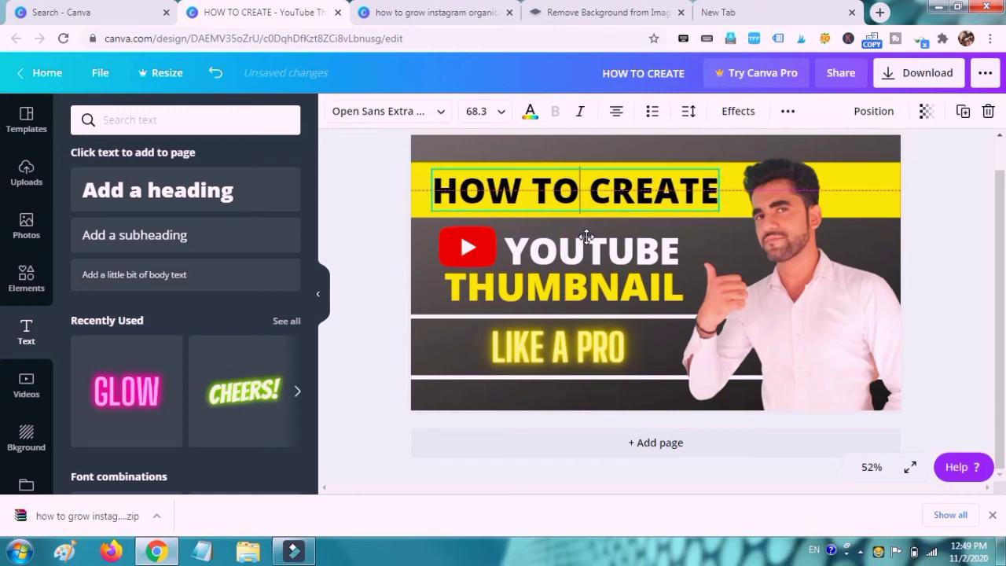
{"action": "left_click", "coordinate": [385, 184]}
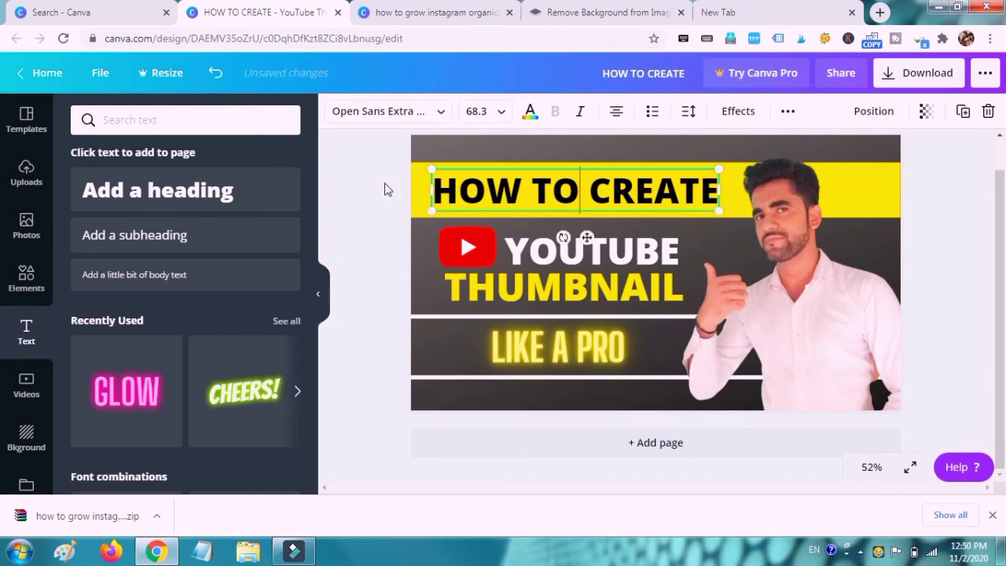
{"action": "left_click", "coordinate": [385, 186]}
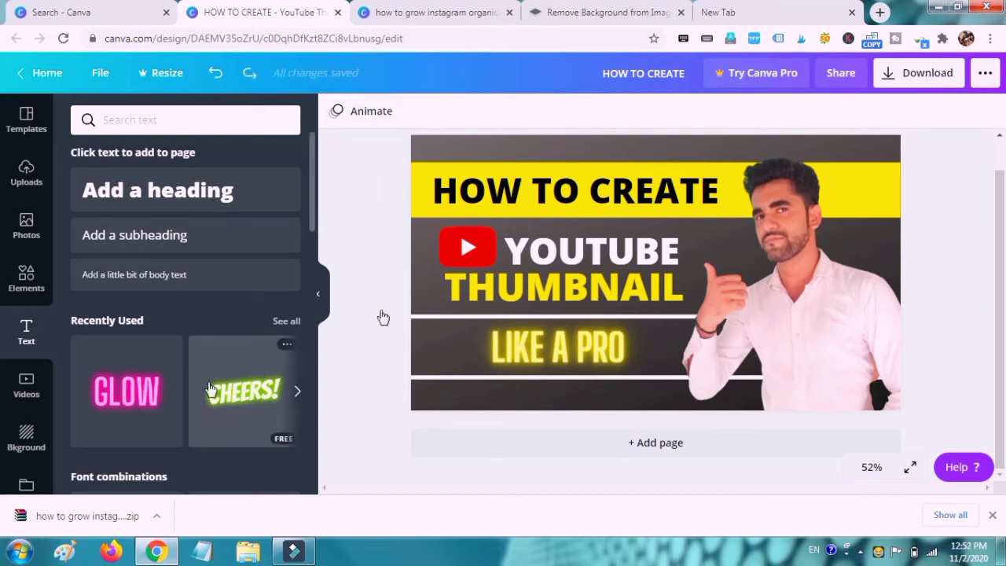
Step: Add an 'IN HINDI' subheading below 'LIKE A PRO' and make it bold
{"action": "left_click", "coordinate": [161, 238]}
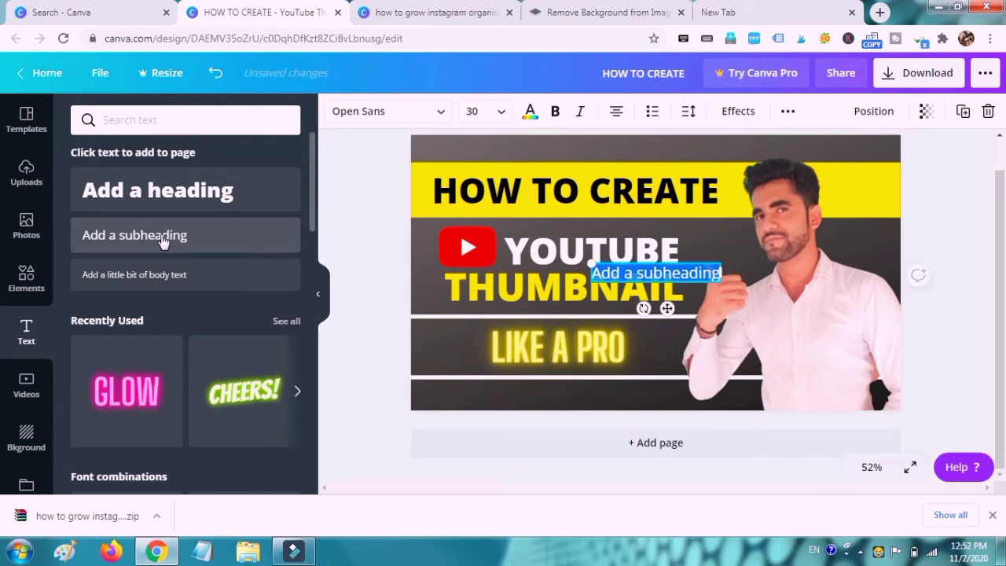
{"action": "type", "text": "N"}
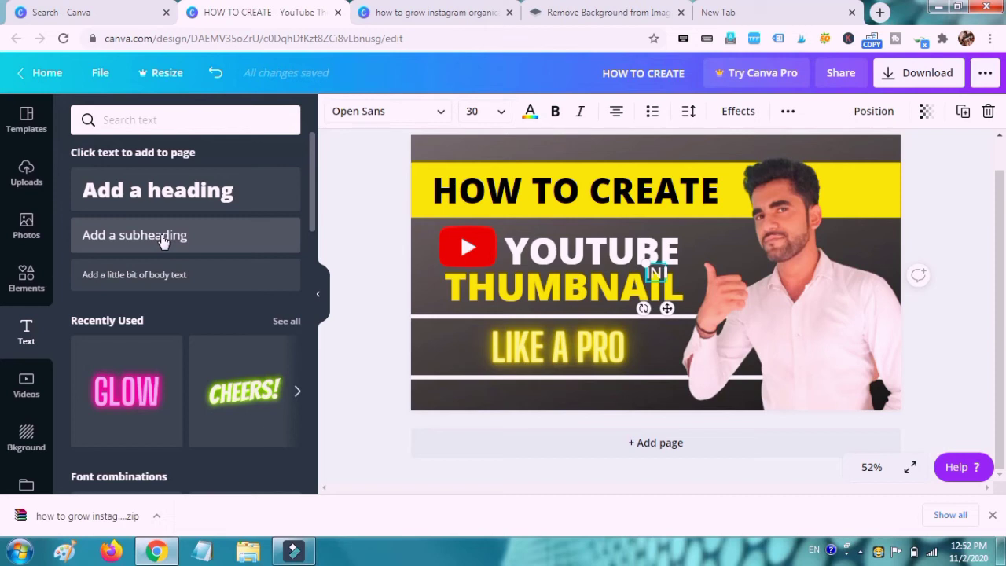
{"action": "type", "text": " HINDI"}
{"action": "left_click_drag", "start_coordinate": [667, 308], "coordinate": [666, 305]}
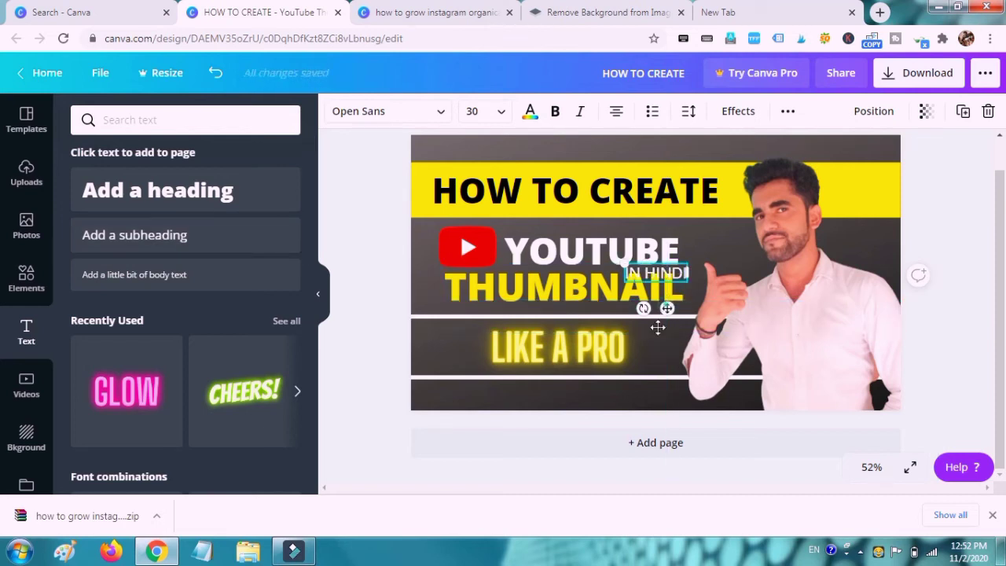
{"action": "left_click_drag", "start_coordinate": [569, 395], "coordinate": [564, 424]}
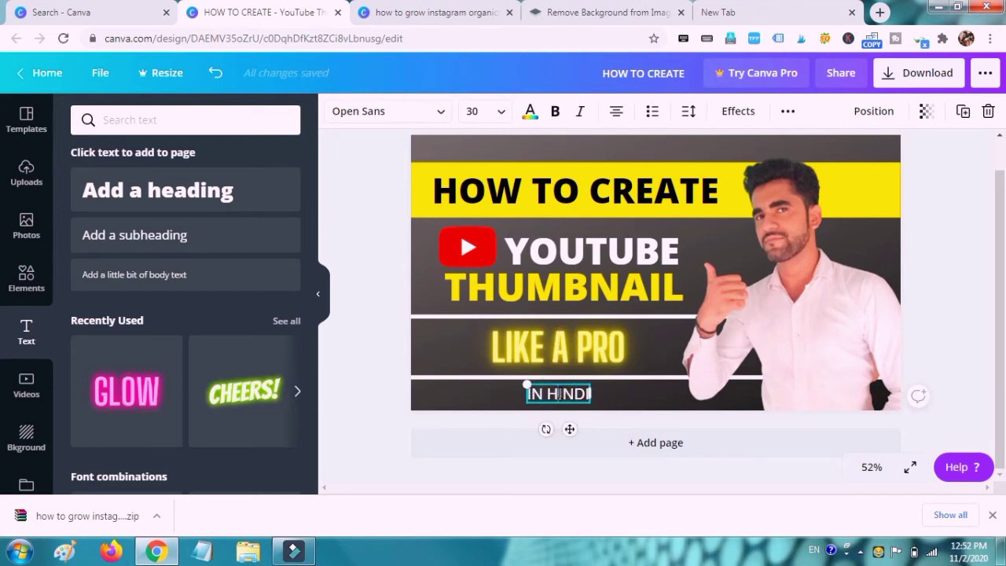
{"action": "double_click", "coordinate": [558, 394]}
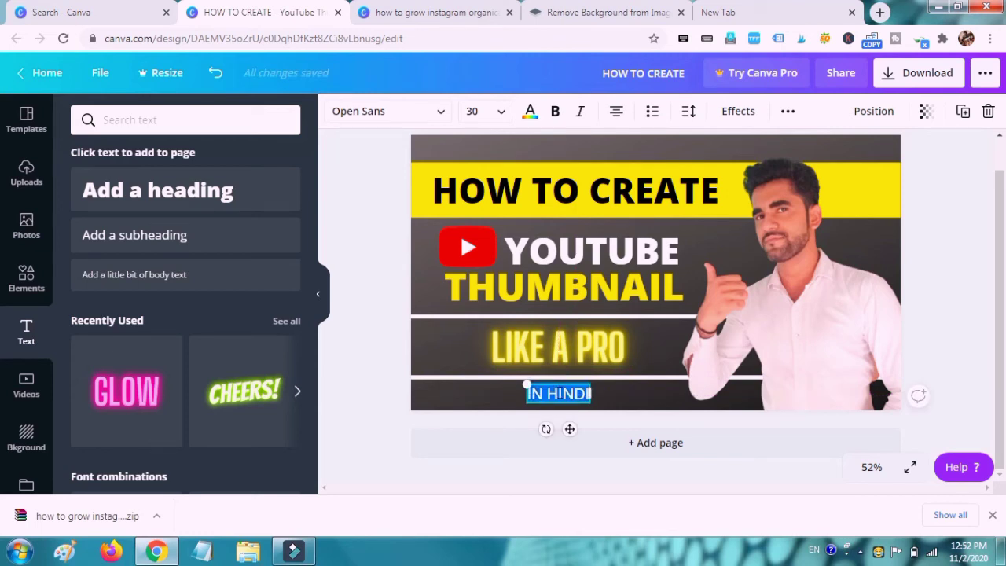
{"action": "left_click", "coordinate": [554, 112]}
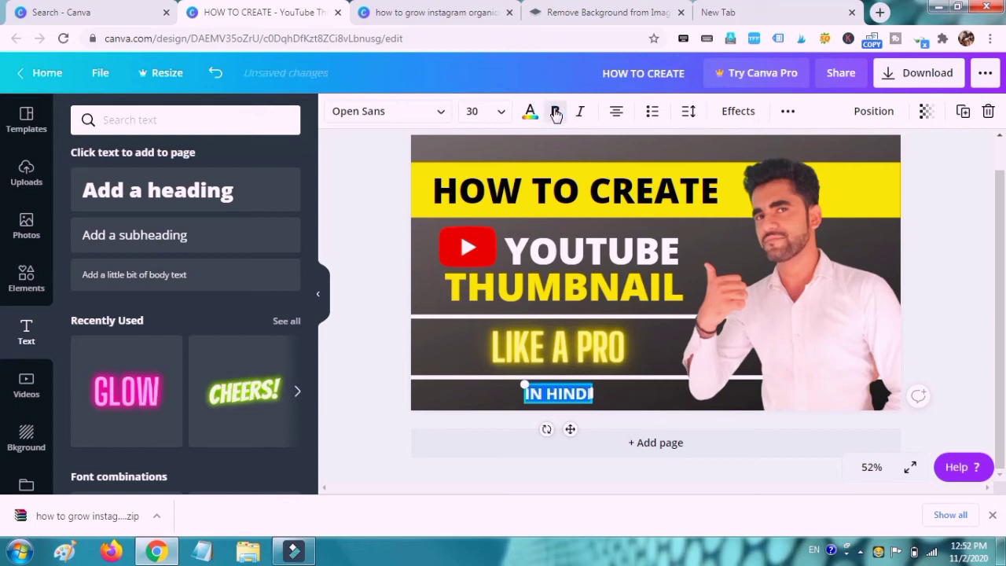
{"action": "left_click", "coordinate": [966, 284]}
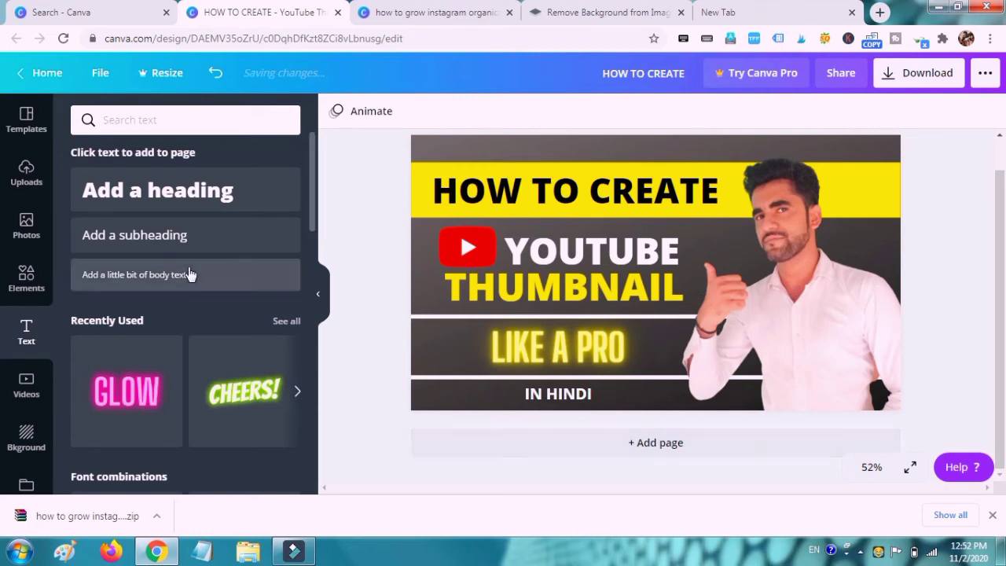
{"action": "left_click", "coordinate": [21, 299]}
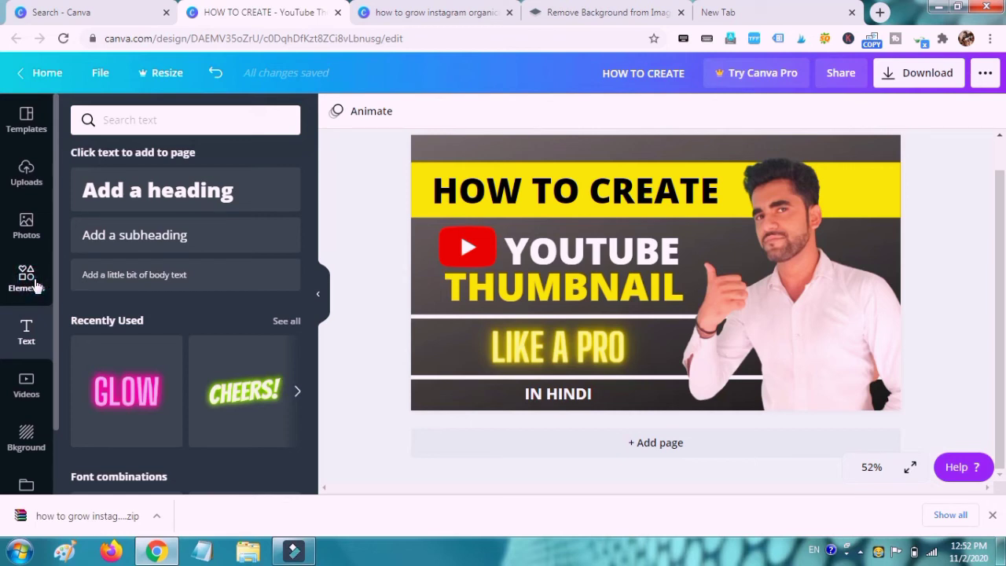
Step: Insert the chevron arrow from Recently Used elements, shrink it, and place it right of 'IN HINDI'
{"action": "left_click", "coordinate": [35, 285]}
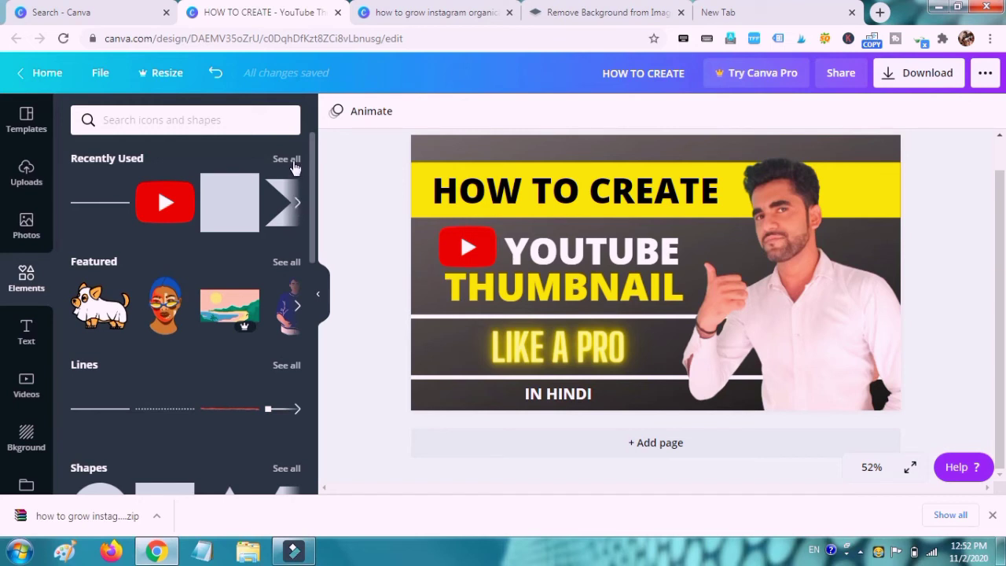
{"action": "left_click", "coordinate": [294, 168]}
{"action": "left_click", "coordinate": [294, 165]}
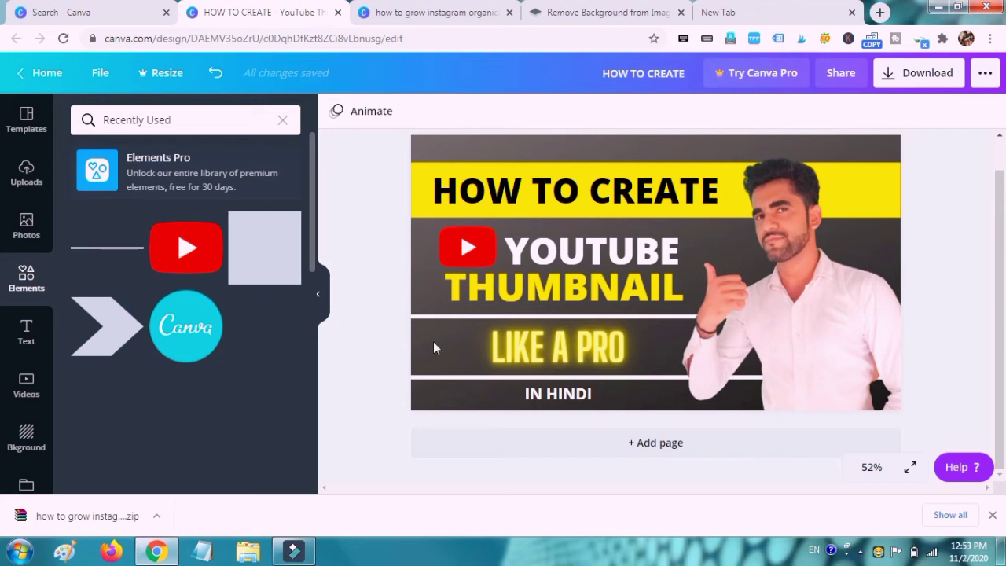
{"action": "left_click", "coordinate": [113, 338]}
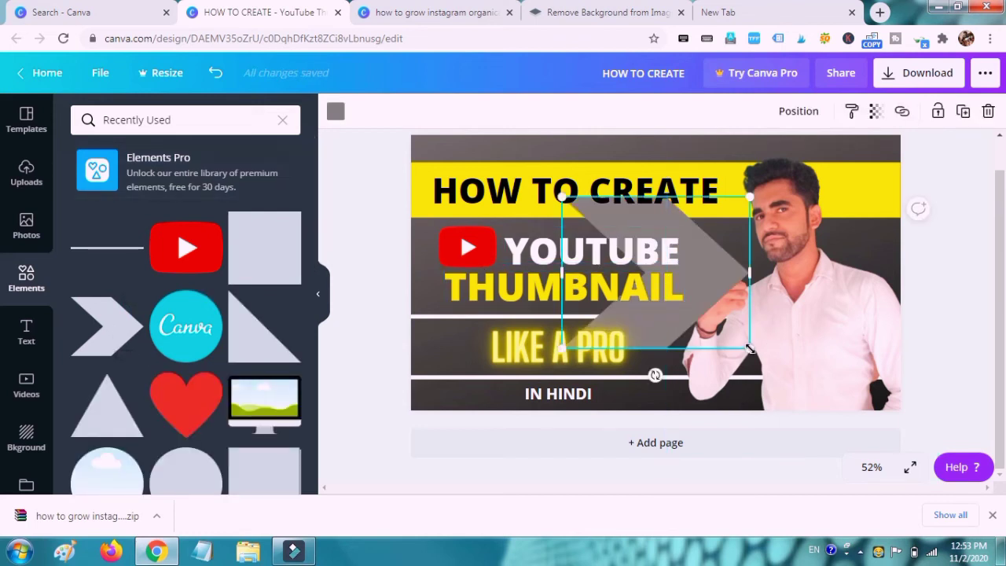
{"action": "left_click_drag", "start_coordinate": [749, 346], "coordinate": [582, 213]}
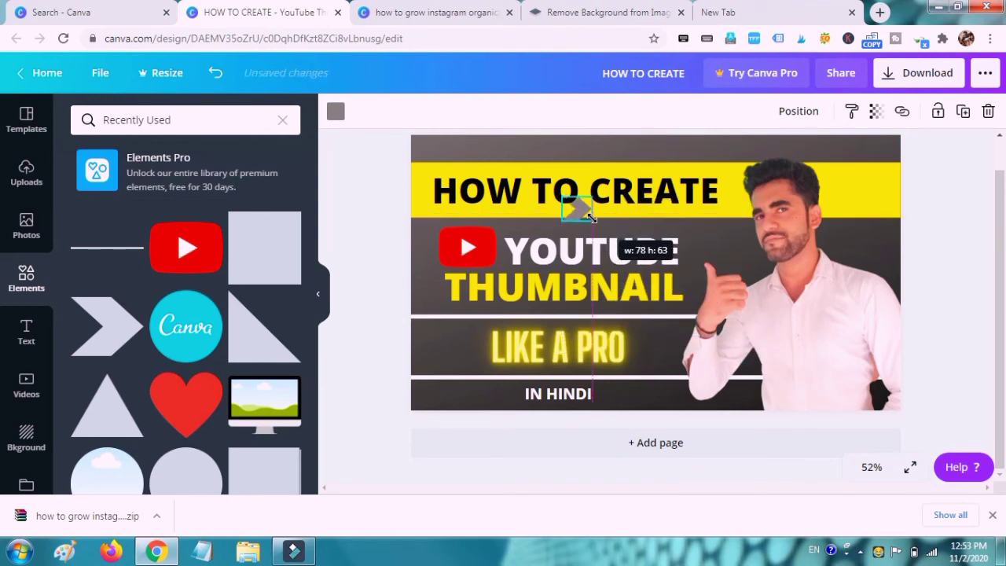
{"action": "left_click_drag", "start_coordinate": [583, 213], "coordinate": [578, 209]}
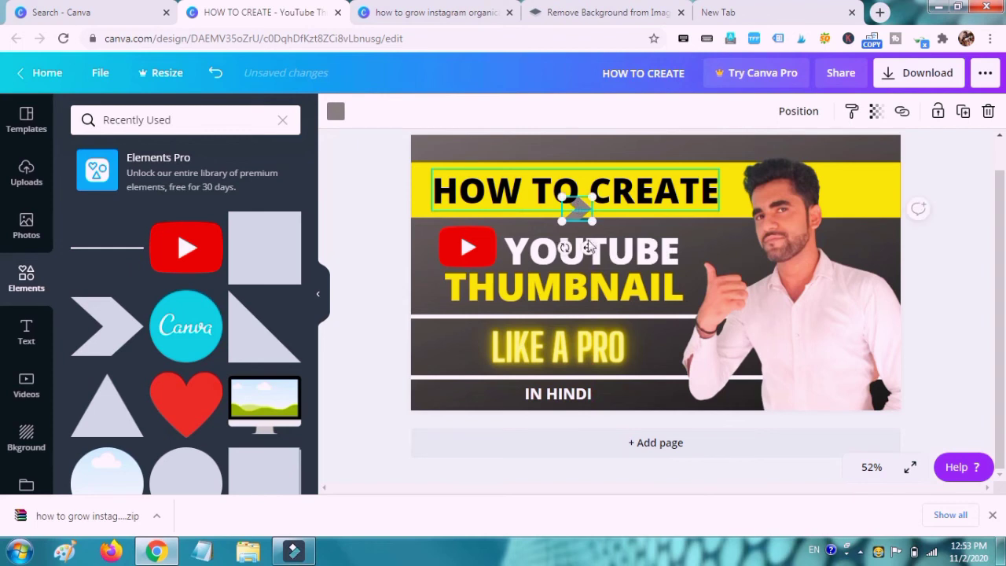
{"action": "left_click_drag", "start_coordinate": [588, 249], "coordinate": [631, 440]}
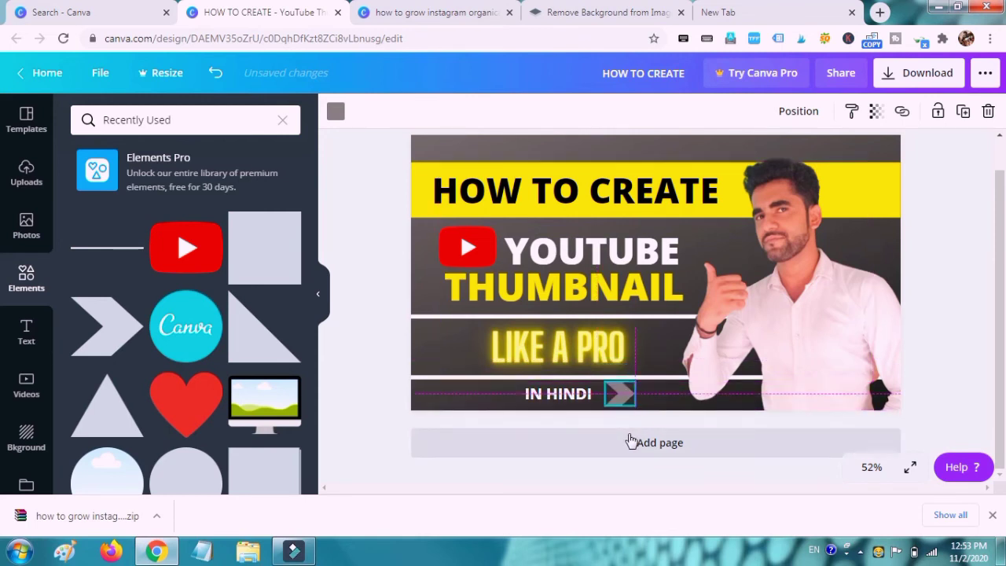
{"action": "left_click_drag", "start_coordinate": [632, 403], "coordinate": [627, 401]}
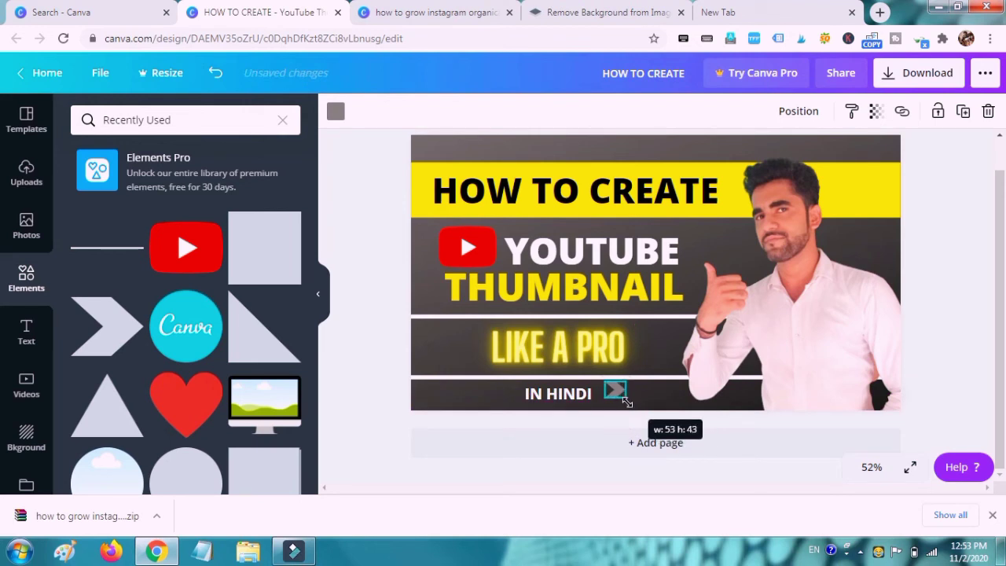
{"action": "left_click_drag", "start_coordinate": [631, 428], "coordinate": [638, 440]}
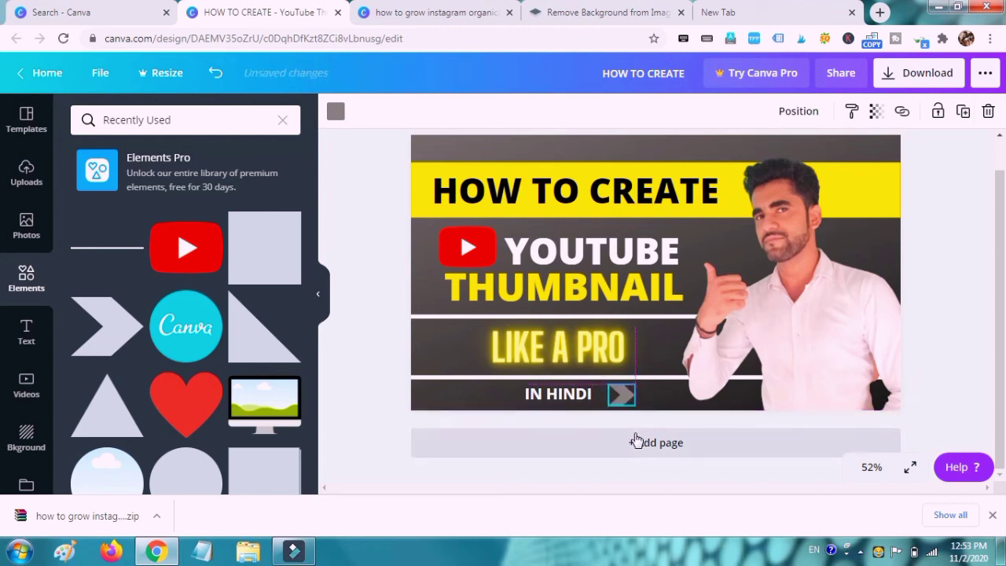
{"action": "left_click_drag", "start_coordinate": [635, 440], "coordinate": [635, 440]}
Step: Colour the chevron yellow from document colours and position an arrow on each side of 'IN HINDI'
{"action": "left_click", "coordinate": [336, 113]}
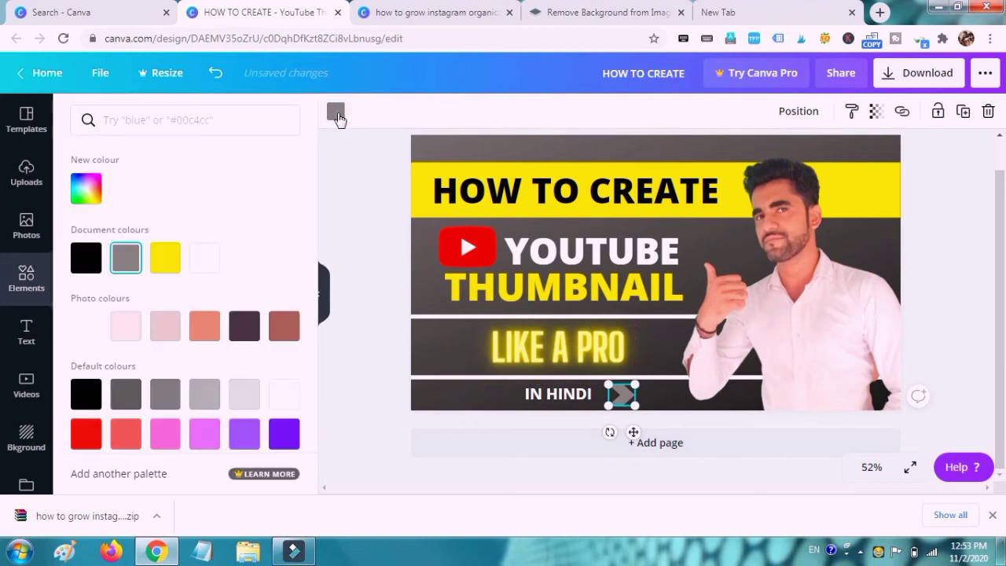
{"action": "left_click", "coordinate": [172, 272]}
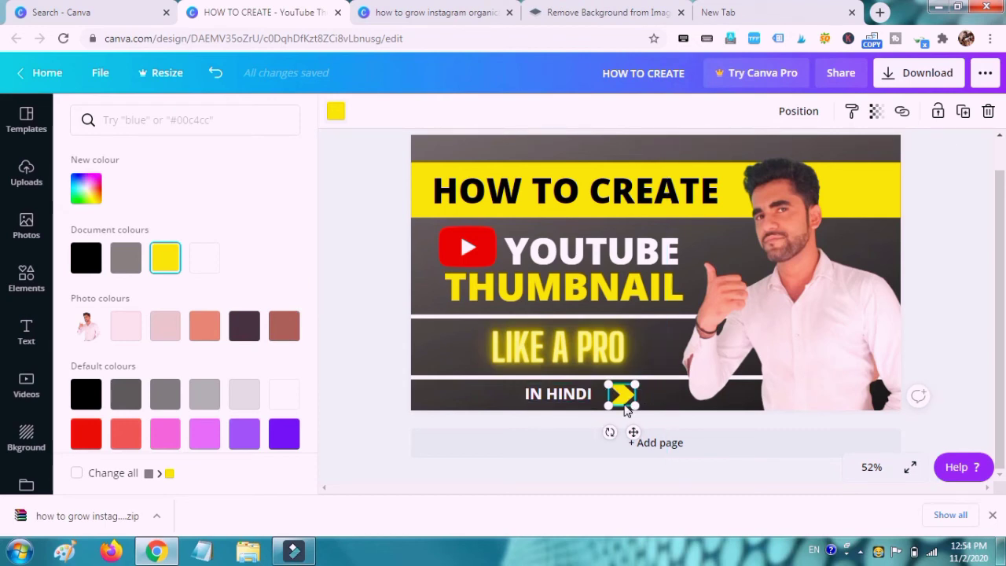
{"action": "mouse_move", "coordinate": [637, 424]}
{"action": "left_mouse_down"}
{"action": "mouse_move", "coordinate": [638, 433]}
{"action": "mouse_move", "coordinate": [514, 419]}
{"action": "mouse_move", "coordinate": [503, 437]}
{"action": "left_mouse_up"}
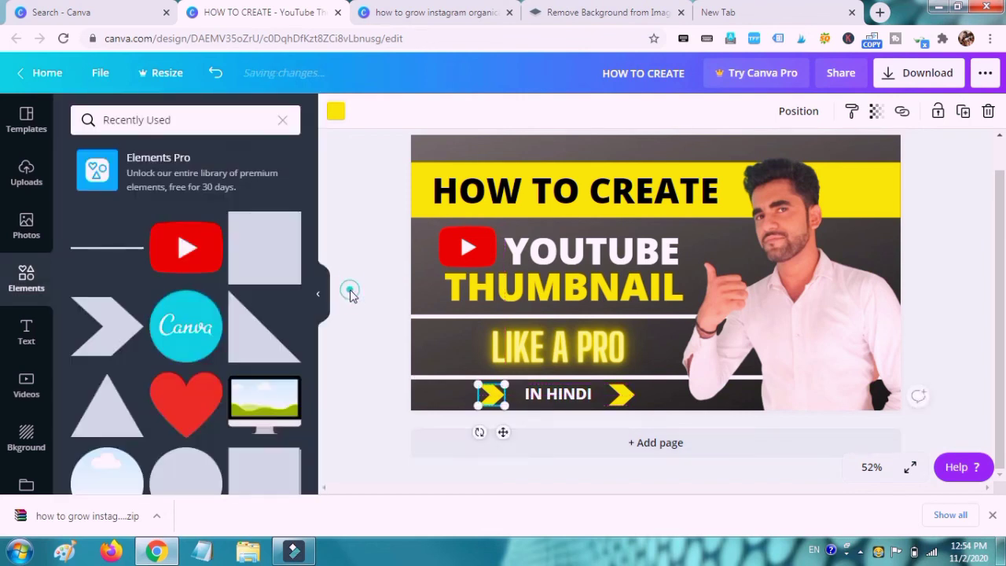
{"action": "left_click", "coordinate": [351, 293]}
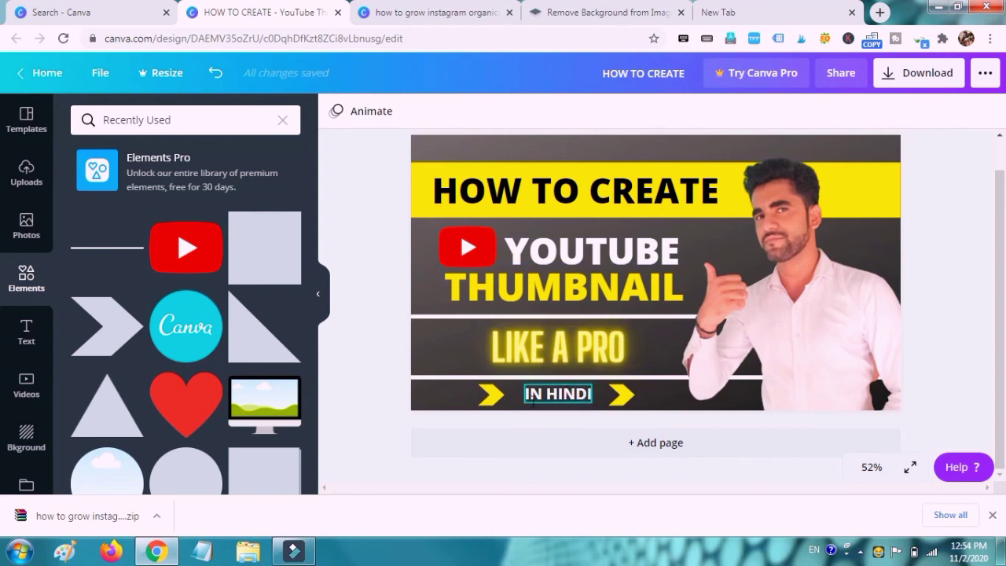
Step: Resize 'IN HINDI' to about 36.4 and centre it between the two yellow arrows
{"action": "left_click", "coordinate": [528, 393]}
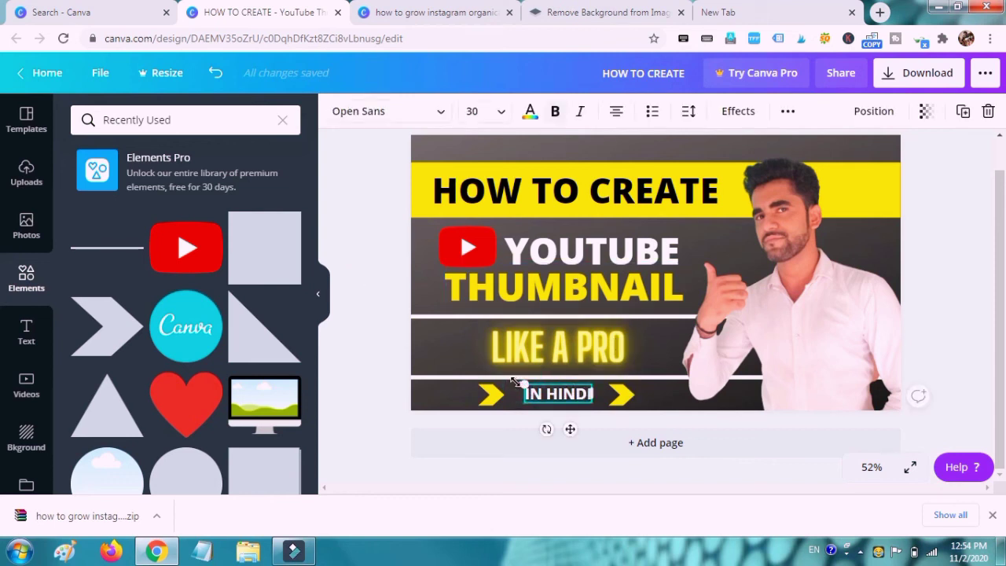
{"action": "left_click_drag", "start_coordinate": [508, 378], "coordinate": [507, 380]}
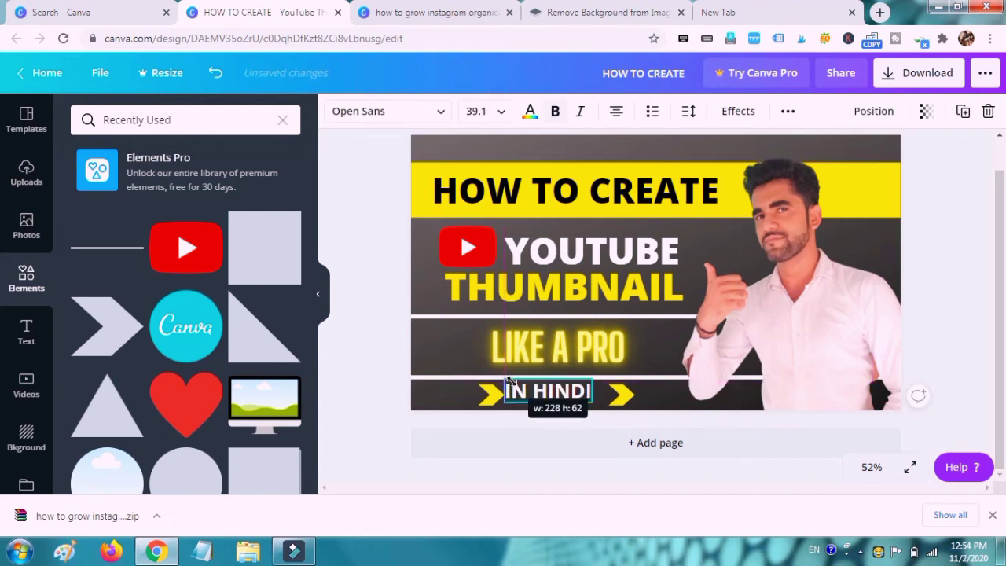
{"action": "left_click_drag", "start_coordinate": [510, 378], "coordinate": [622, 434]}
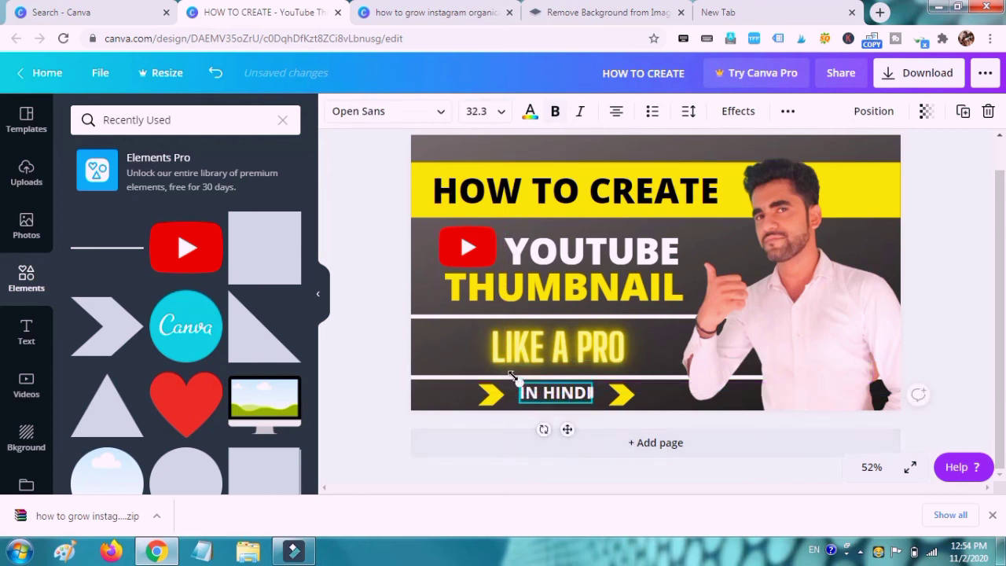
{"action": "left_click_drag", "start_coordinate": [509, 374], "coordinate": [509, 376]}
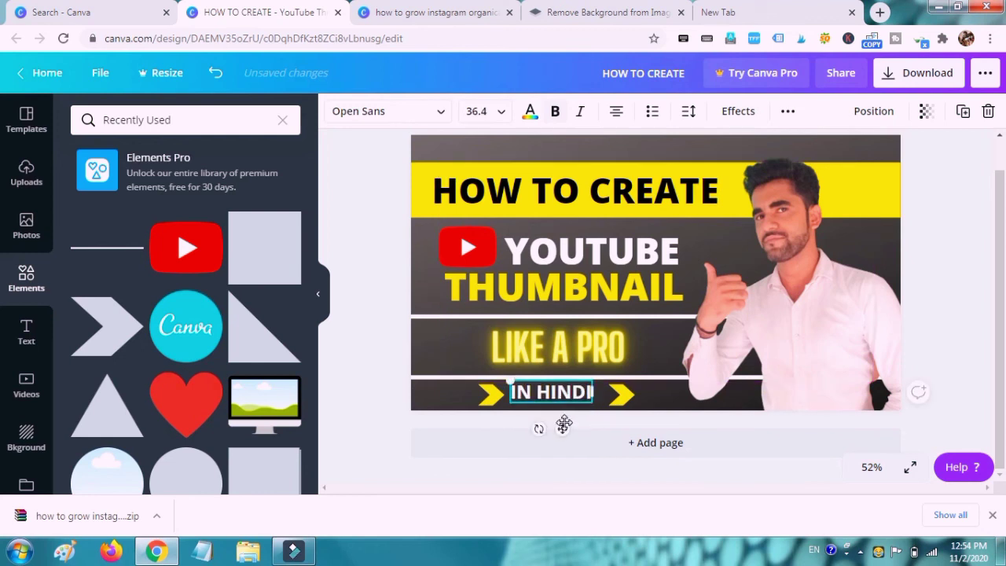
{"action": "left_click_drag", "start_coordinate": [563, 427], "coordinate": [572, 437]}
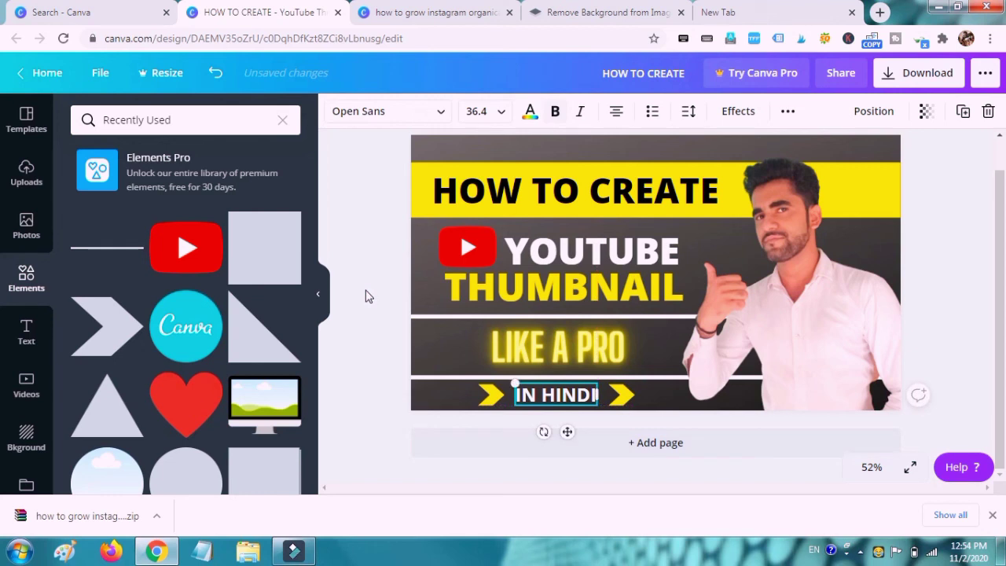
{"action": "left_click", "coordinate": [362, 234]}
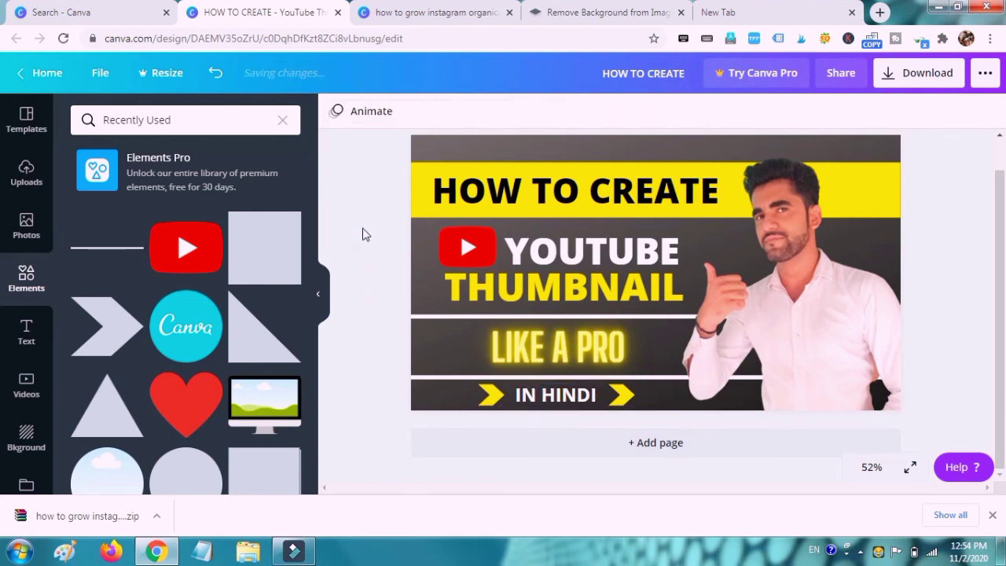